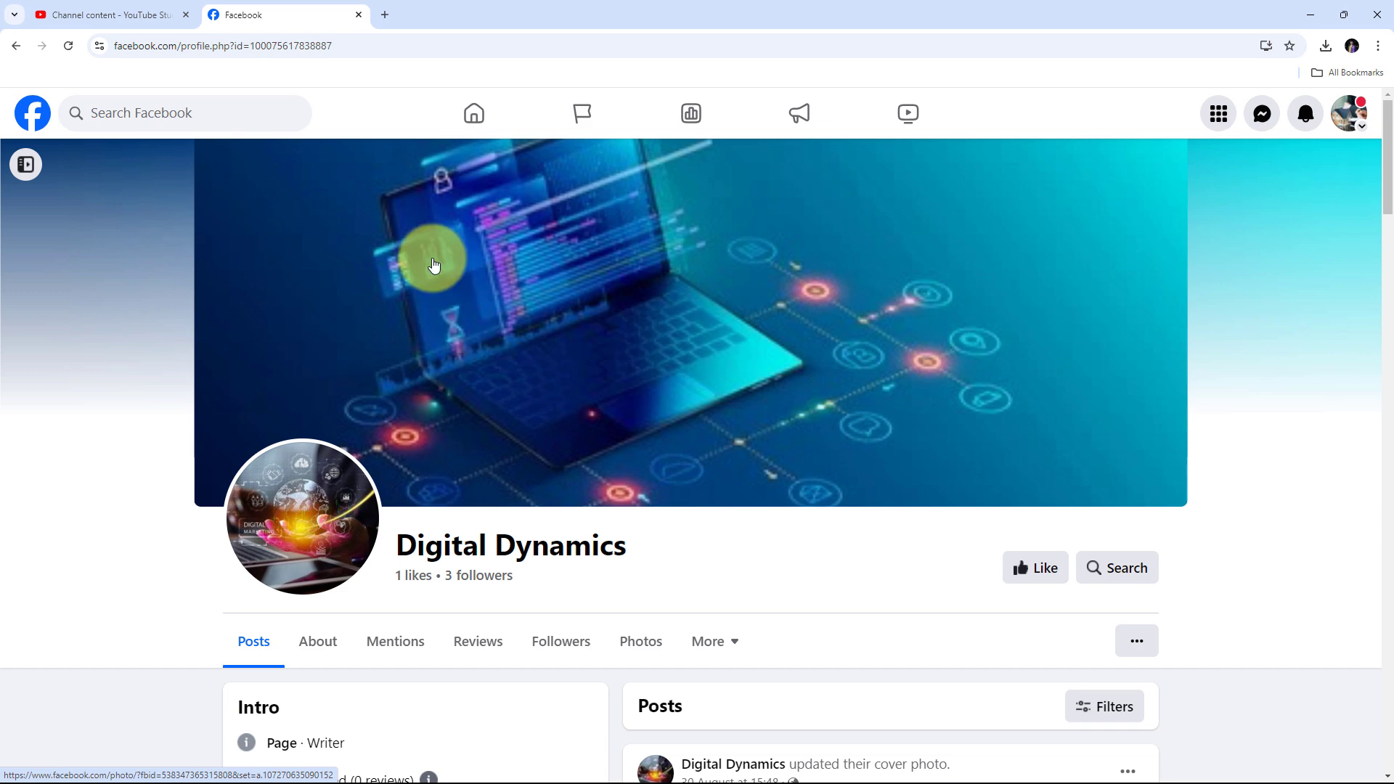
Examine the Shorts list in YouTube Studio and the Digital Dynamics Facebook page, comparing the source channel with the target page
{"action": "left_click", "coordinate": [138, 13]}
{"action": "left_click", "coordinate": [251, 5]}
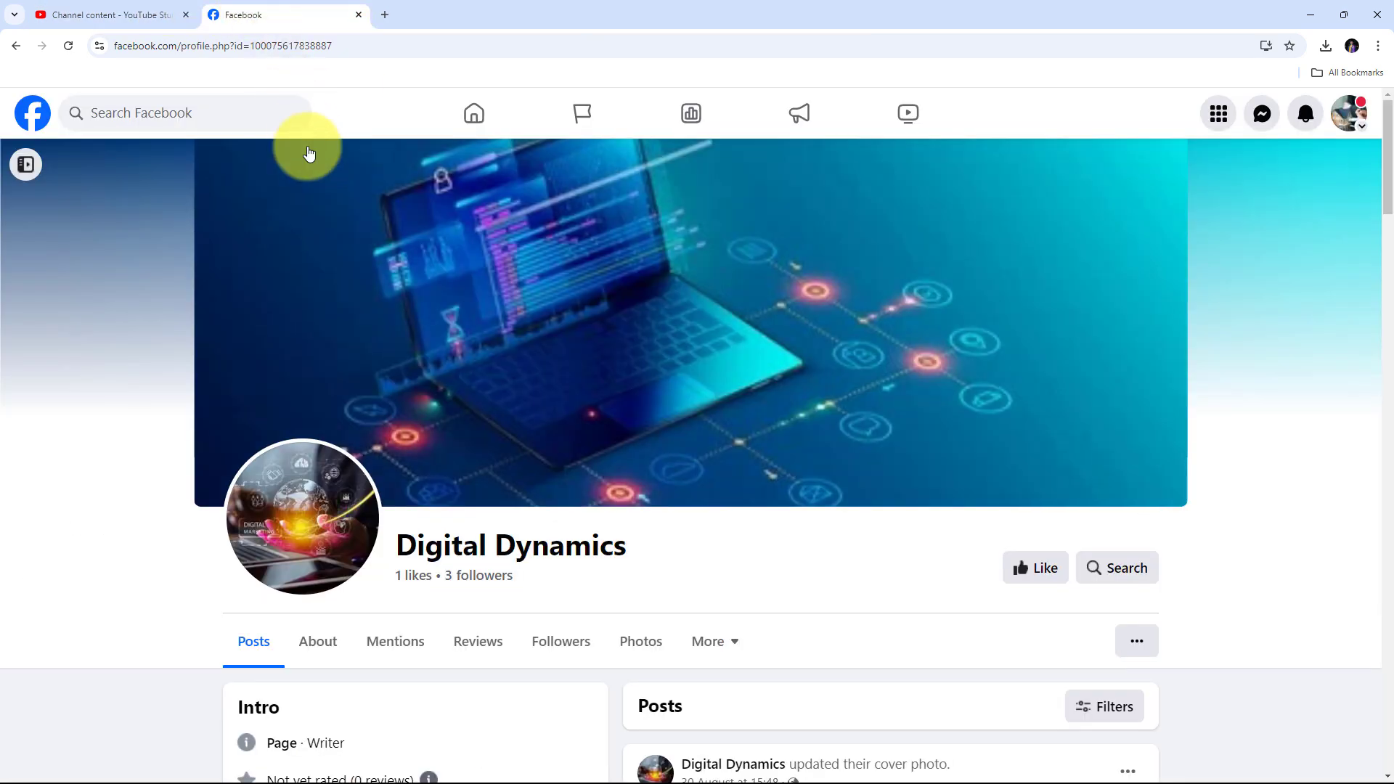
{"action": "key", "text": "ctrl+shift+Tab"}
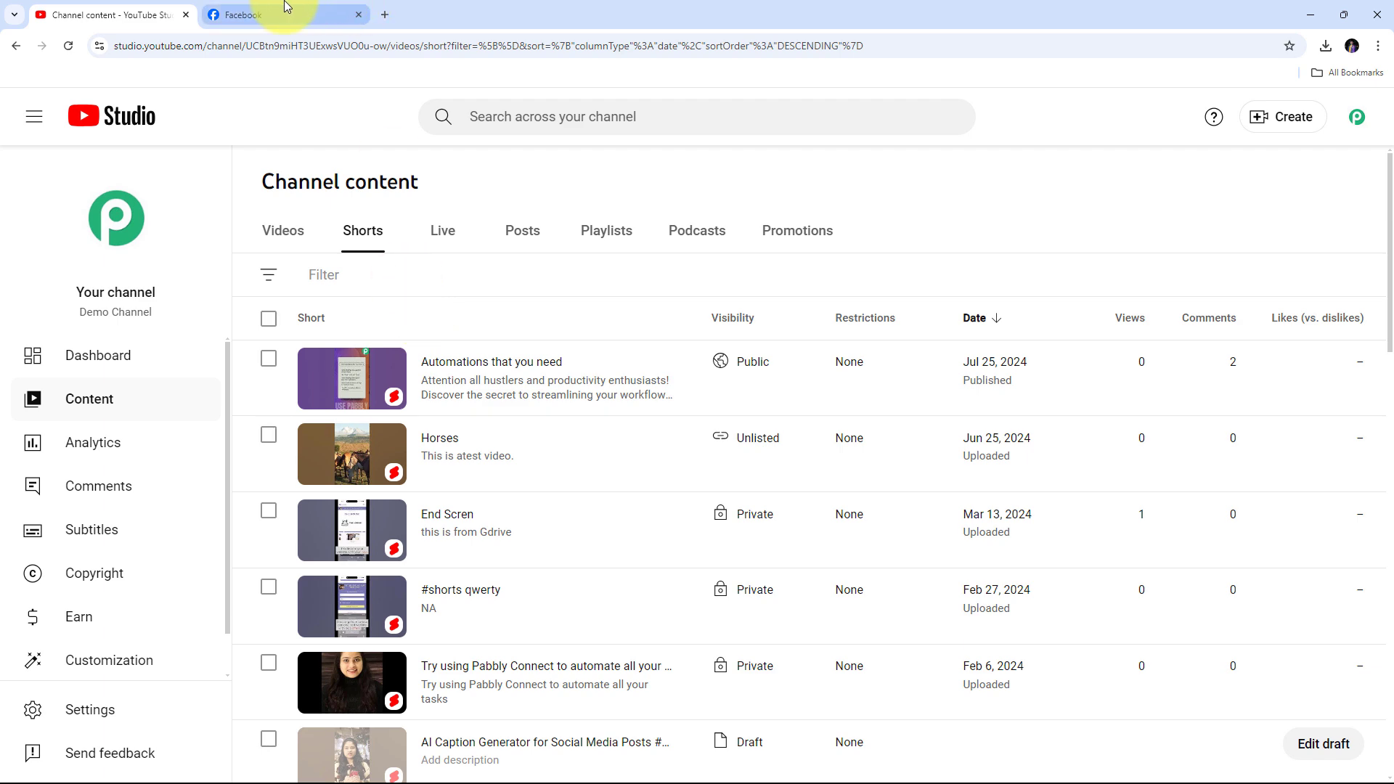
{"action": "left_click", "coordinate": [340, 12]}
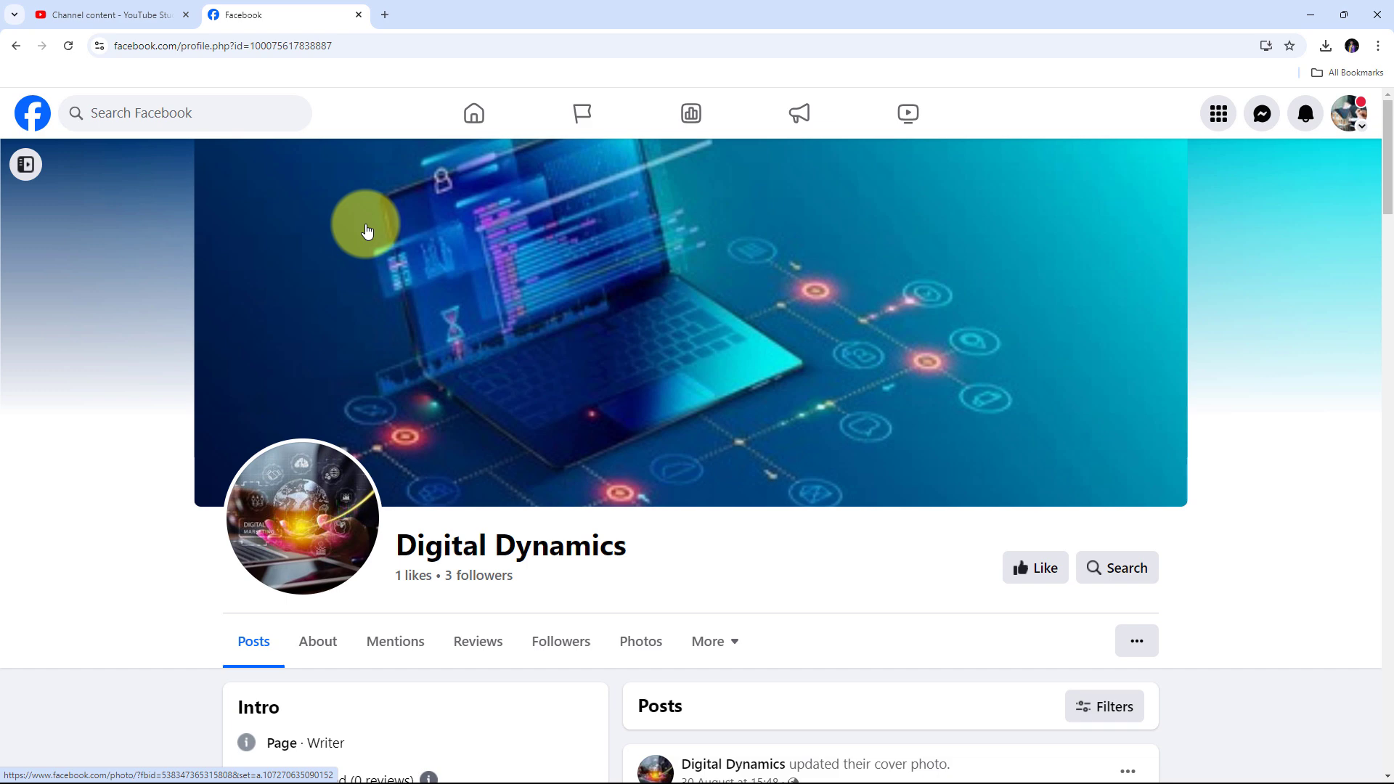
{"action": "left_click", "coordinate": [157, 18]}
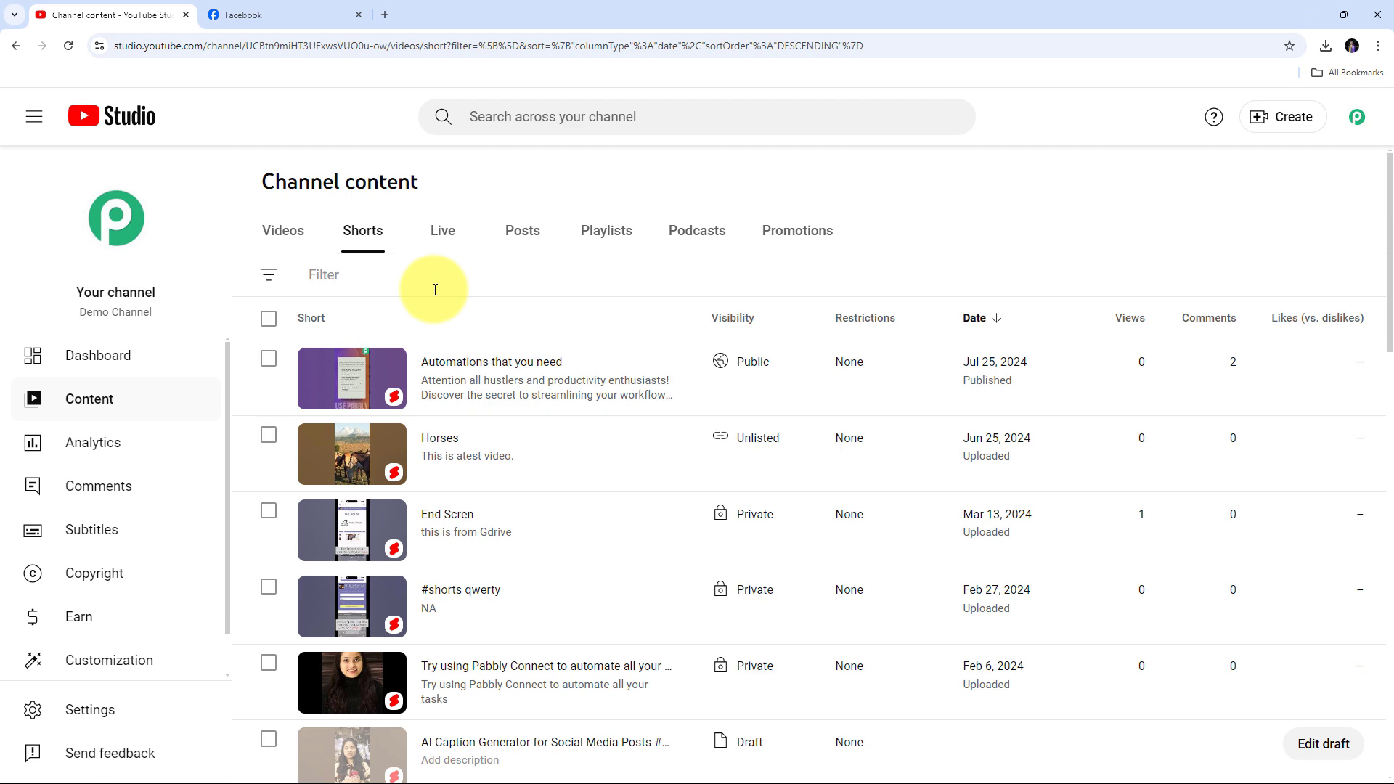
{"action": "left_click", "coordinate": [279, 15]}
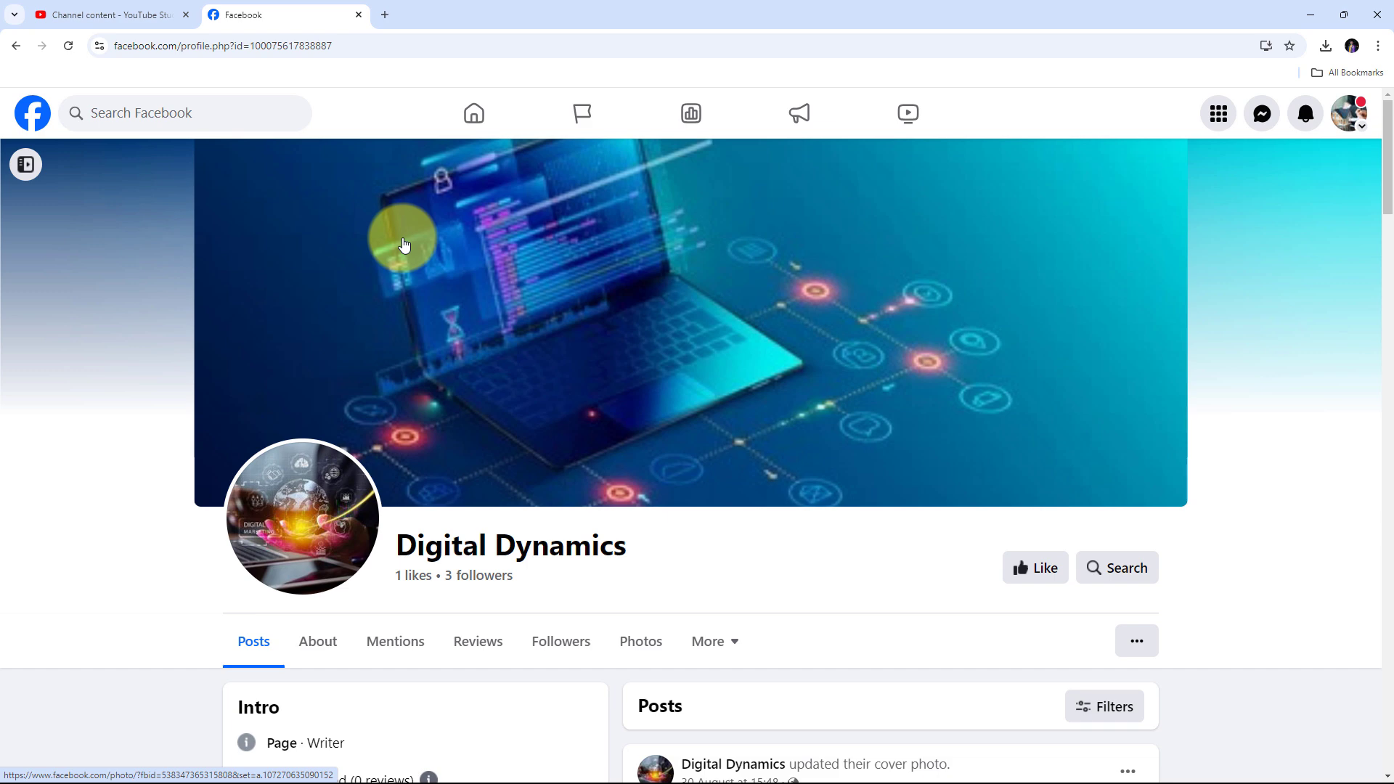
{"action": "left_click", "coordinate": [107, 16]}
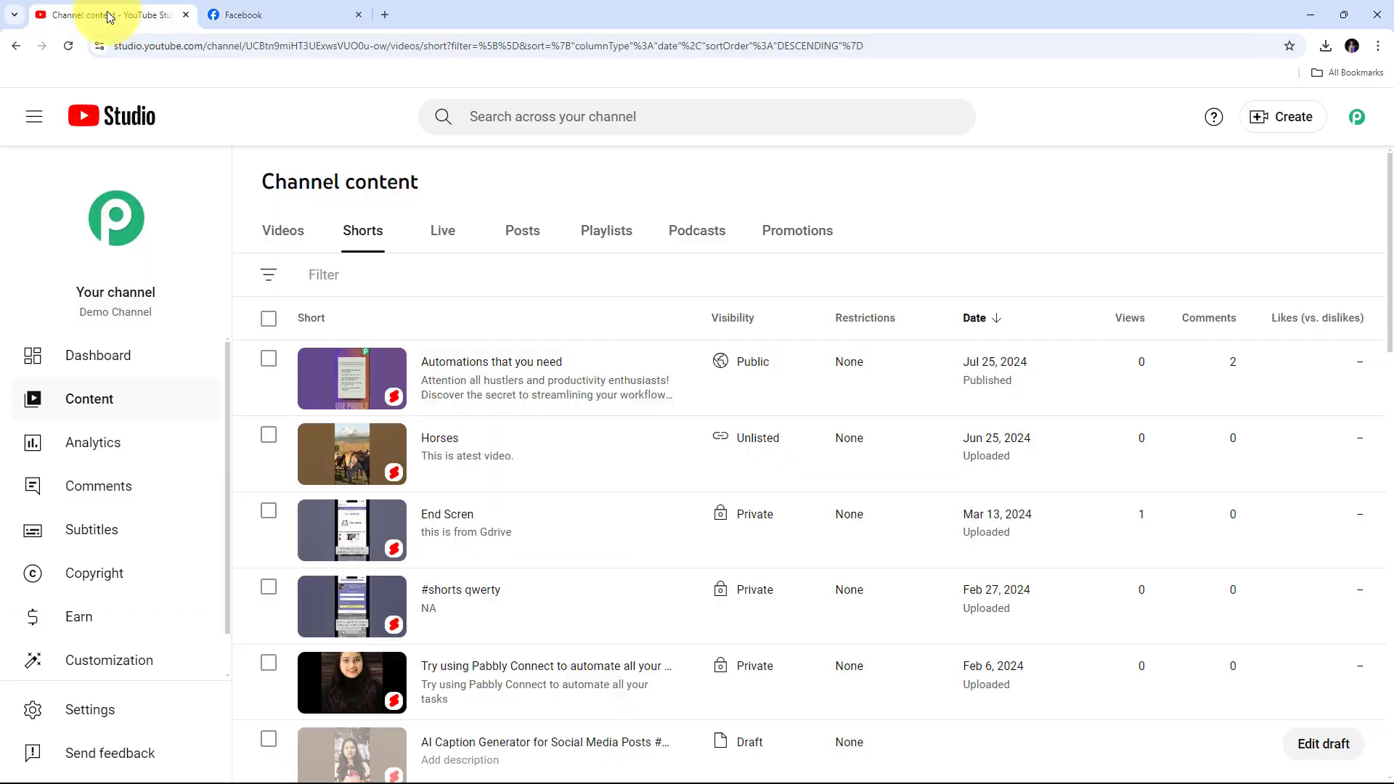
{"action": "left_click", "coordinate": [275, 16]}
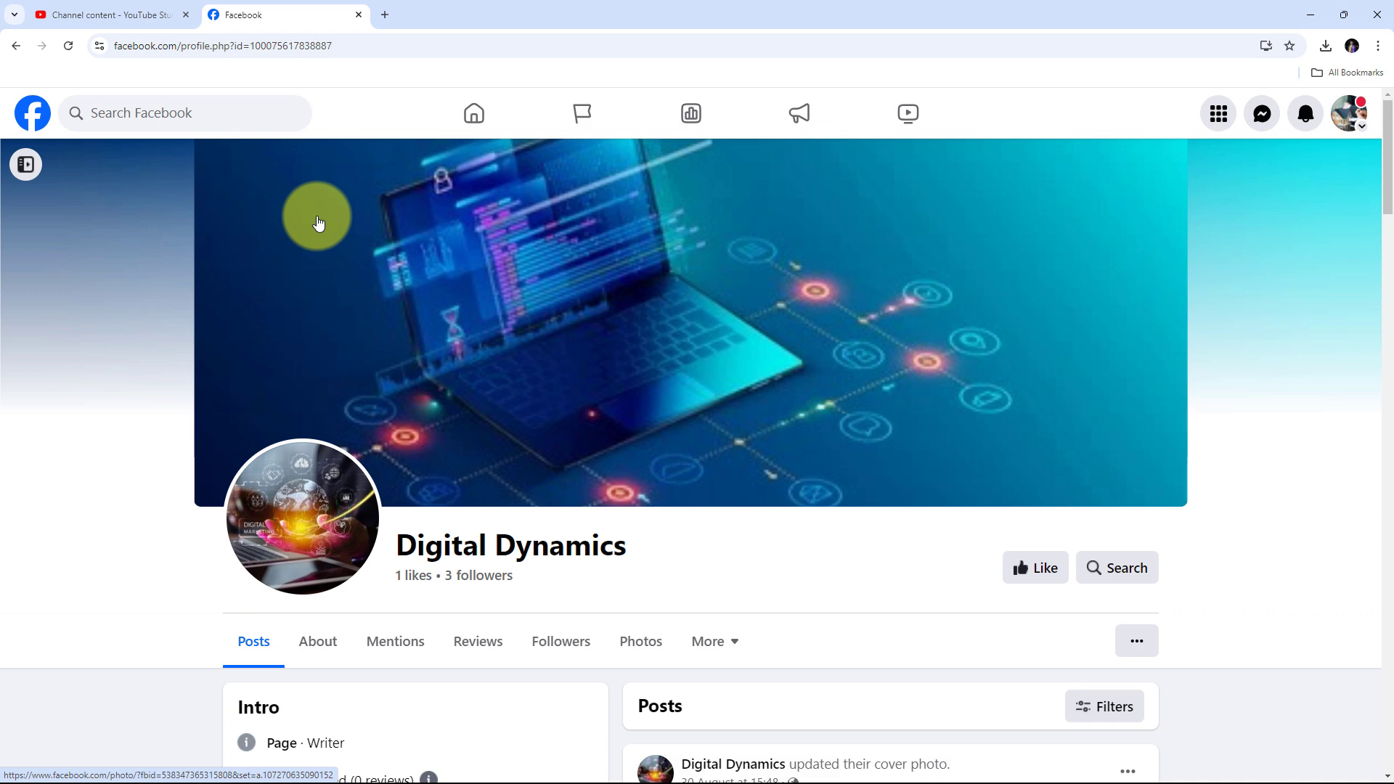
{"action": "left_click", "coordinate": [117, 14]}
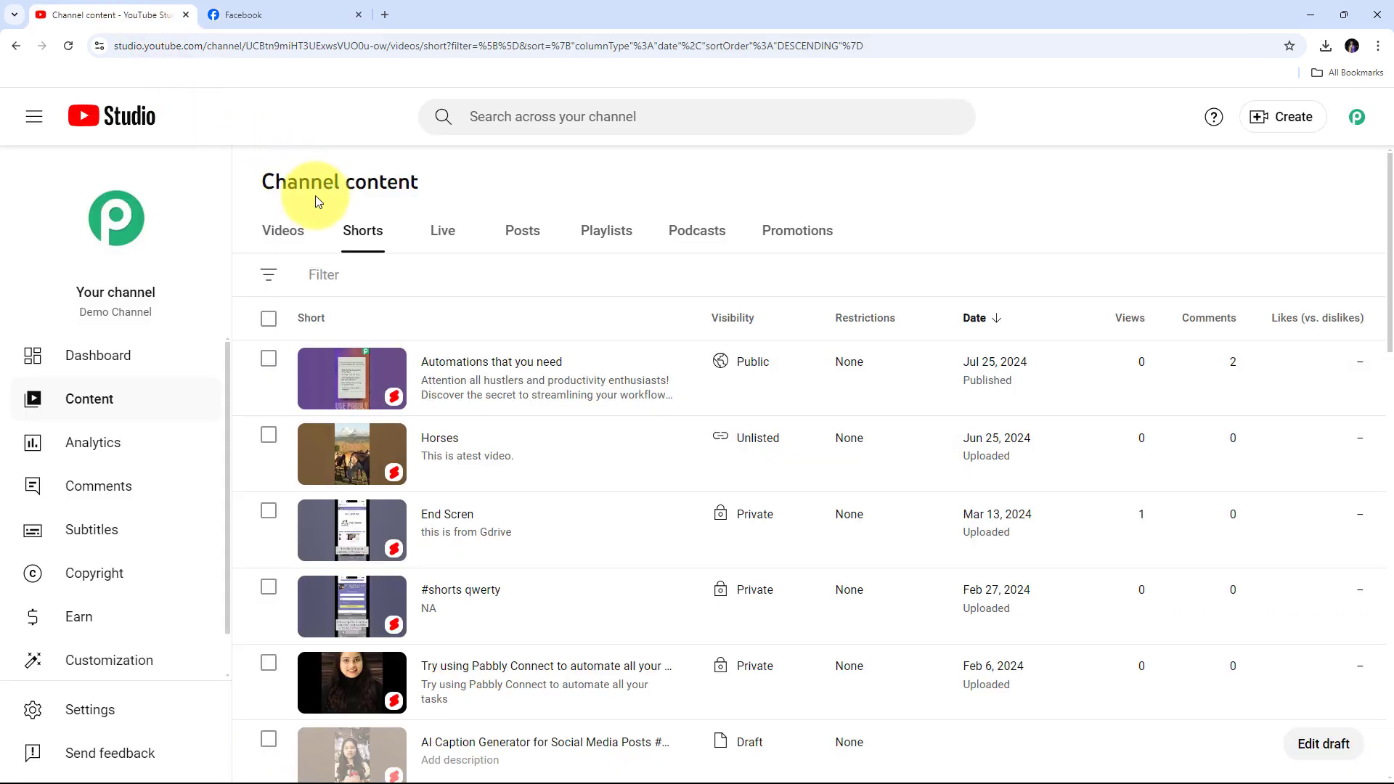
{"action": "left_click", "coordinate": [275, 15]}
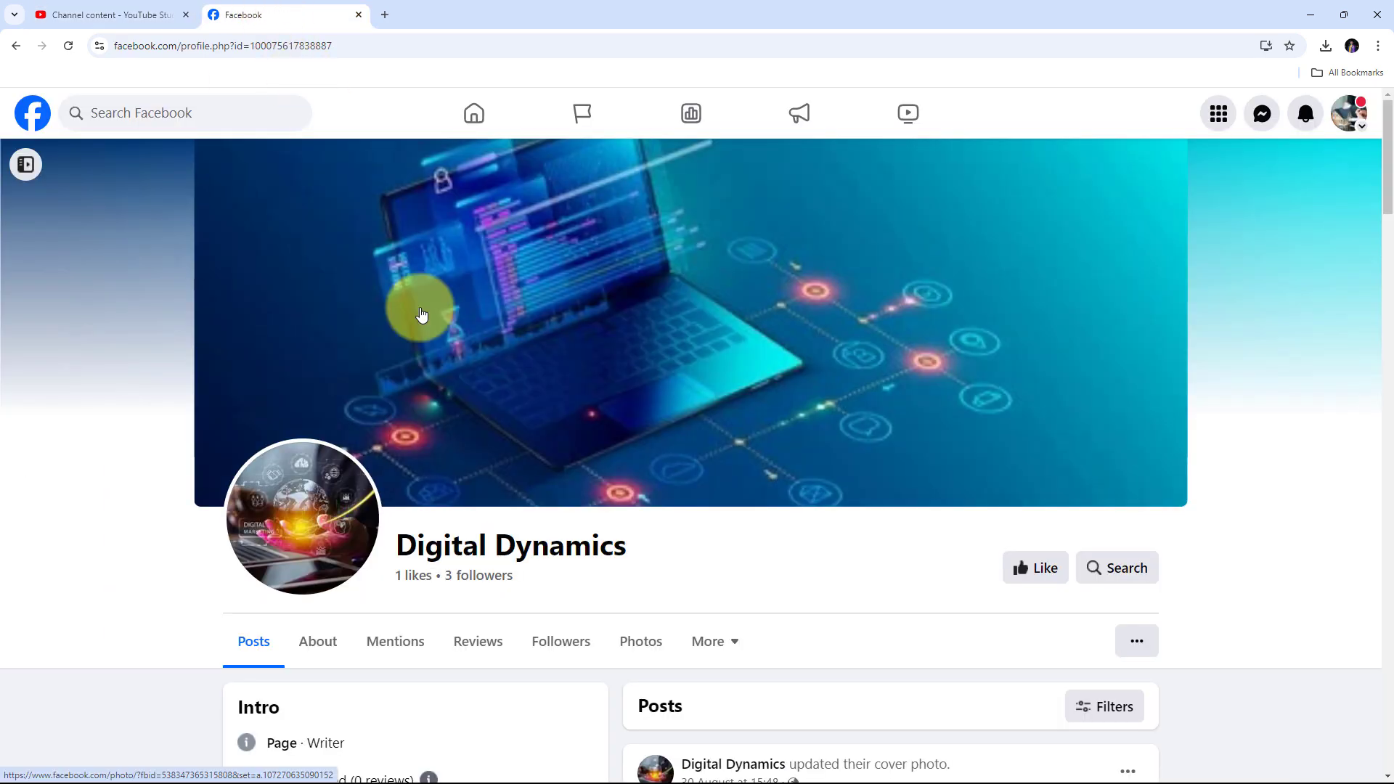
{"action": "scroll", "coordinate": [421, 314], "scroll_direction": "down", "scroll_amount": 1}
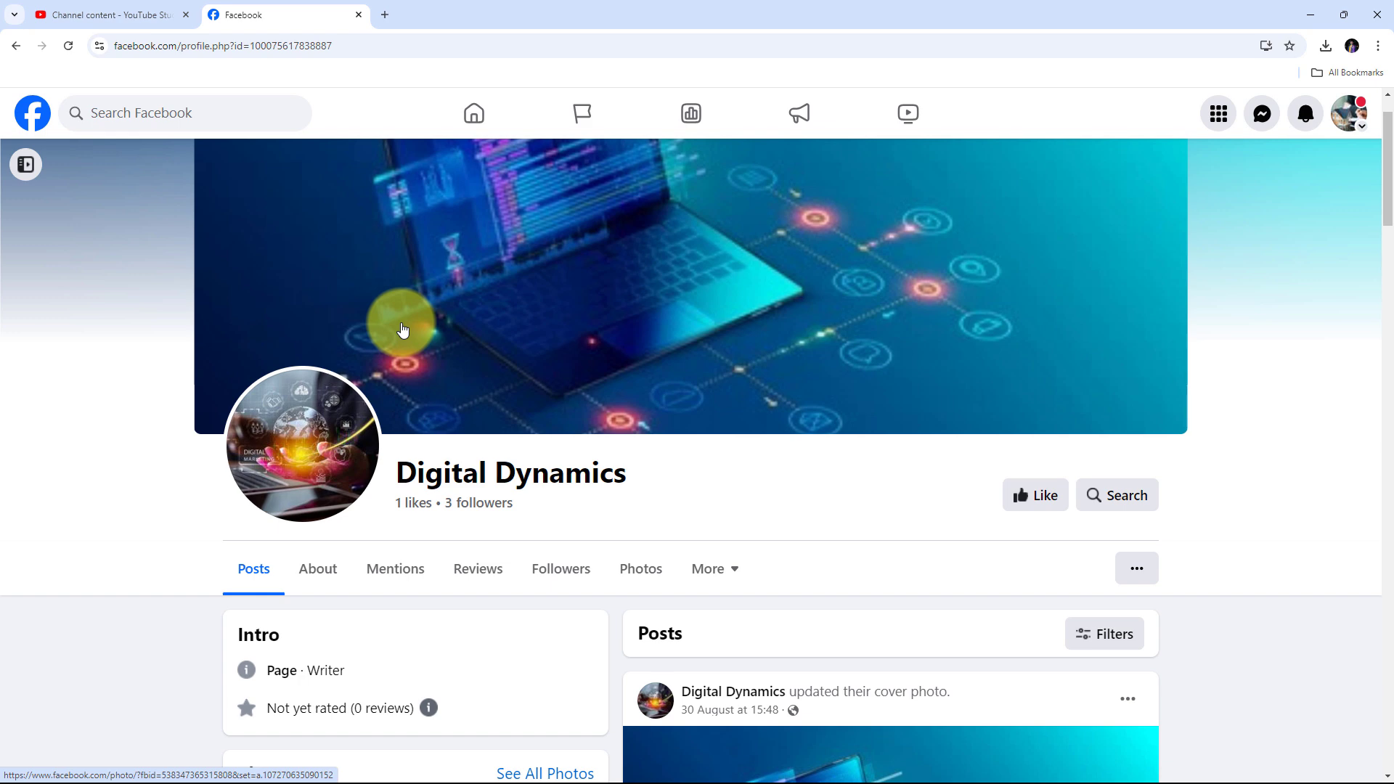
Open the Pabbly Connect website at pabbly.com/connect in a new browser tab
{"action": "left_click", "coordinate": [385, 15]}
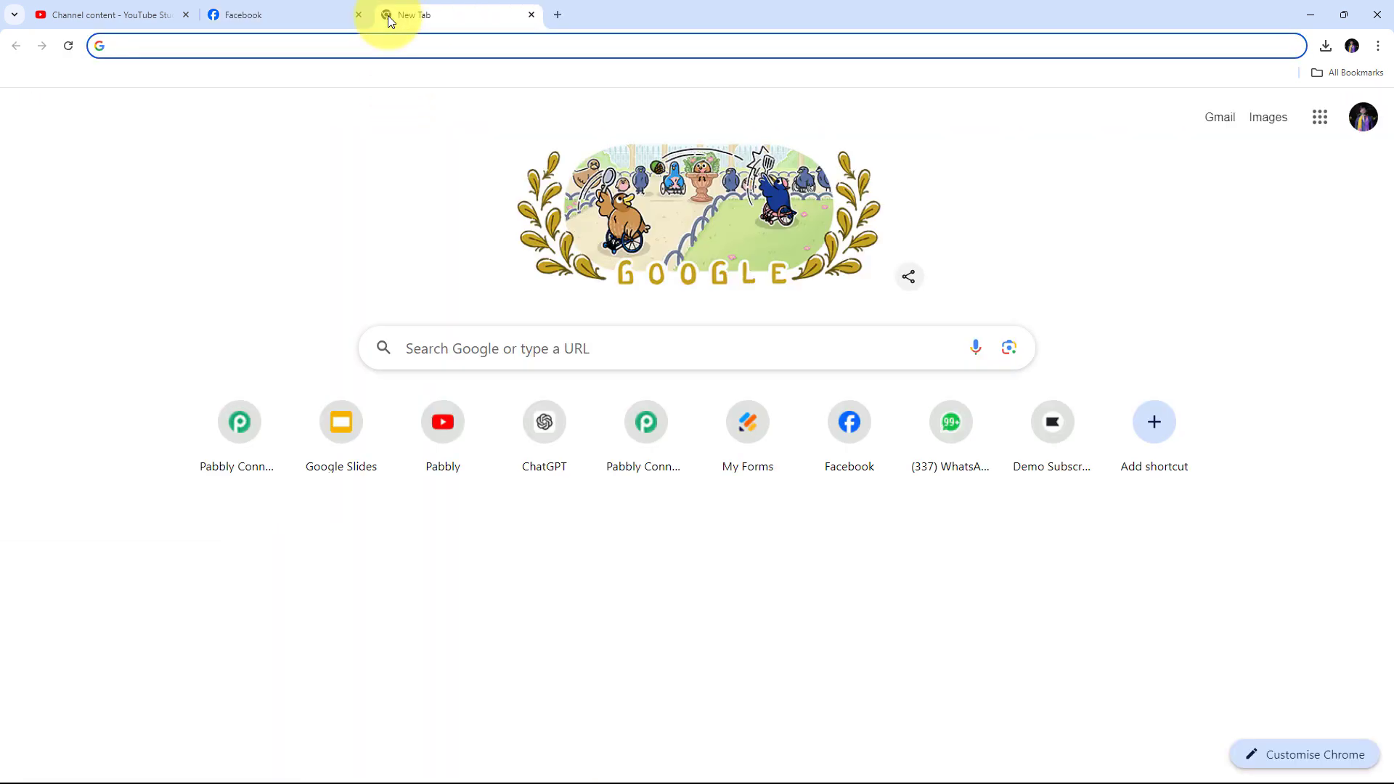
{"action": "type", "text": "pabb"}
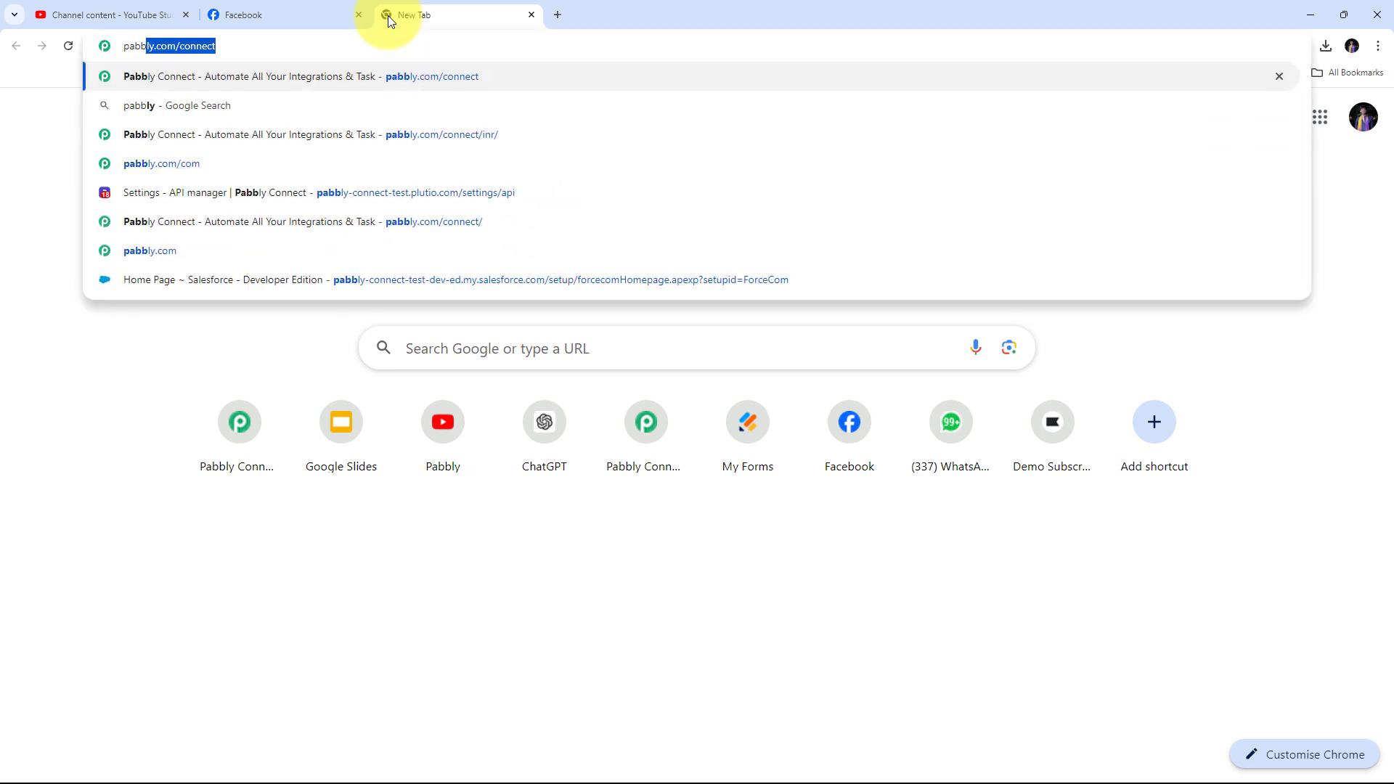
{"action": "type", "text": "ly."}
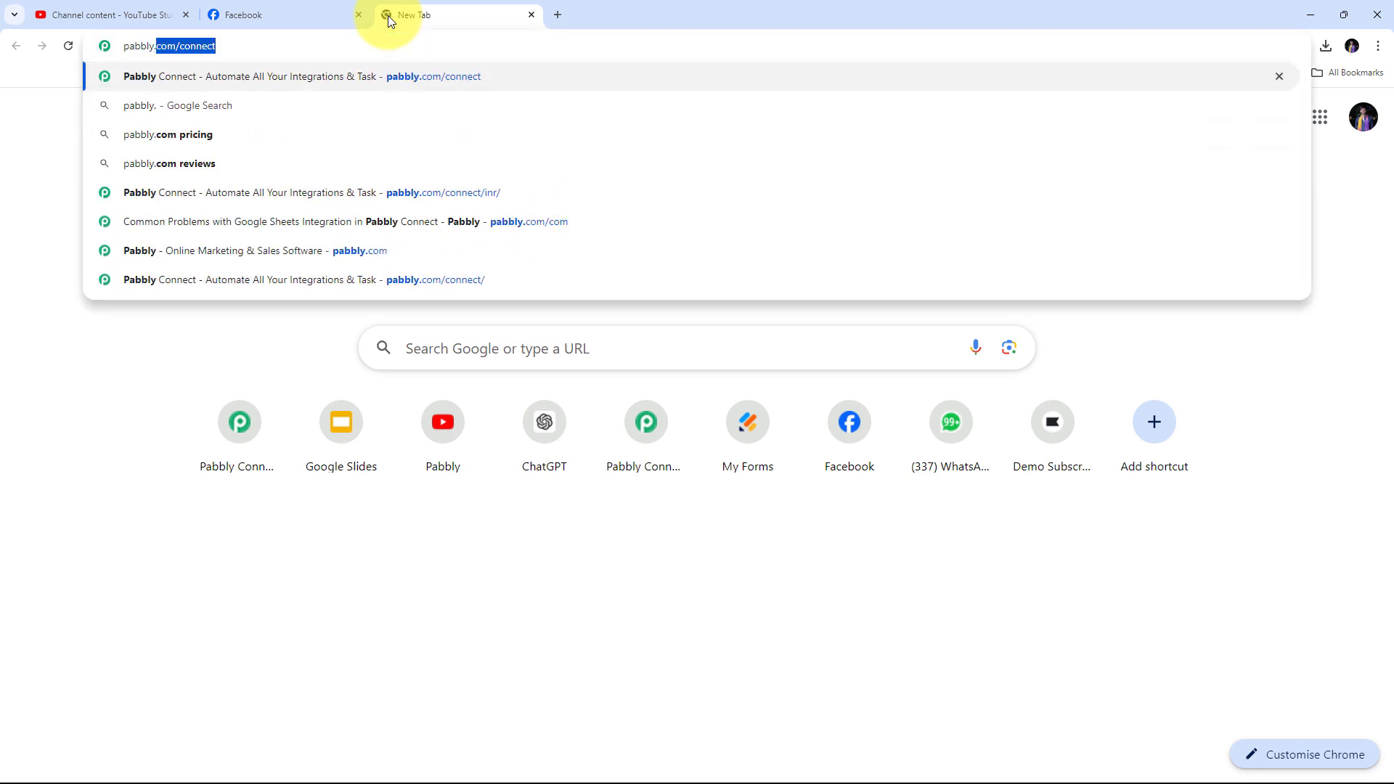
{"action": "key", "text": "Return"}
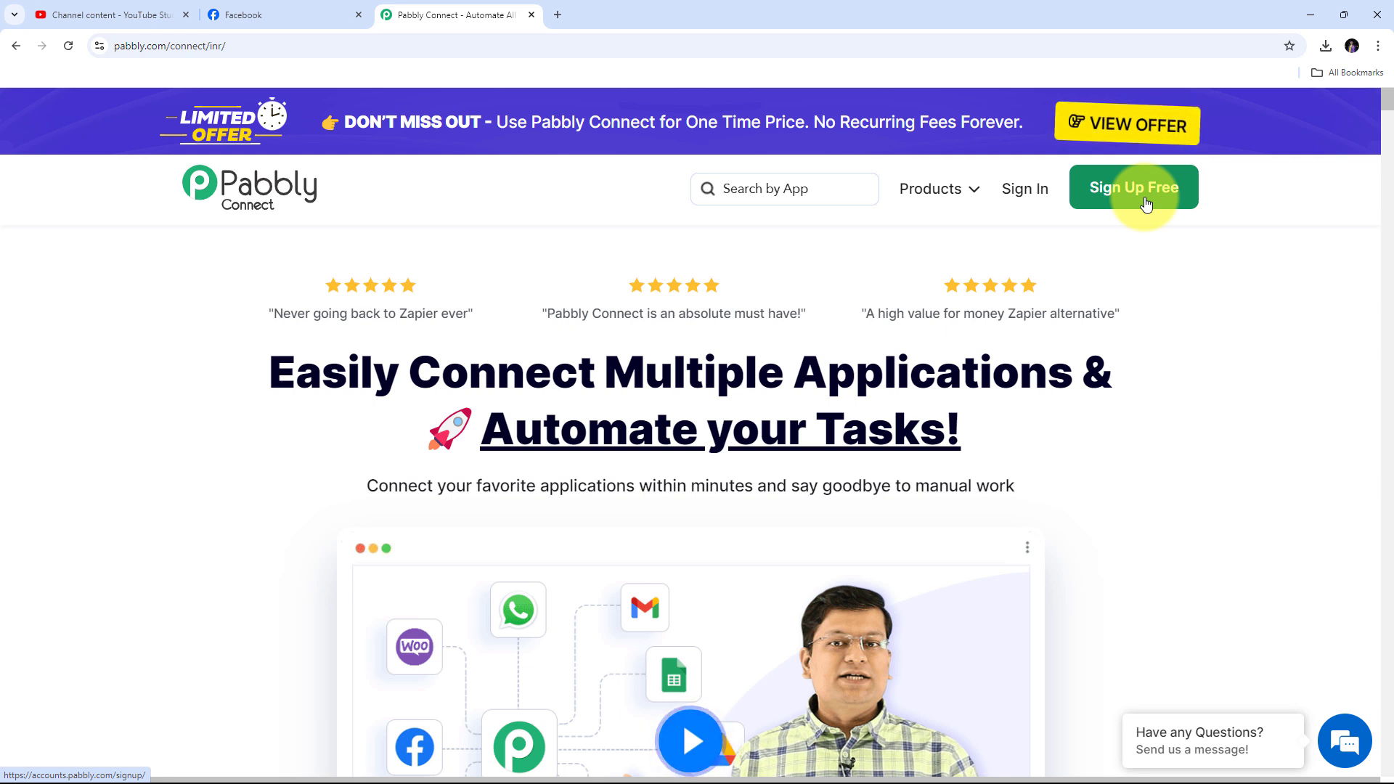
Sign in to Pabbly and access the Pabbly Connect application from the list of all apps
{"action": "left_click", "coordinate": [1046, 200]}
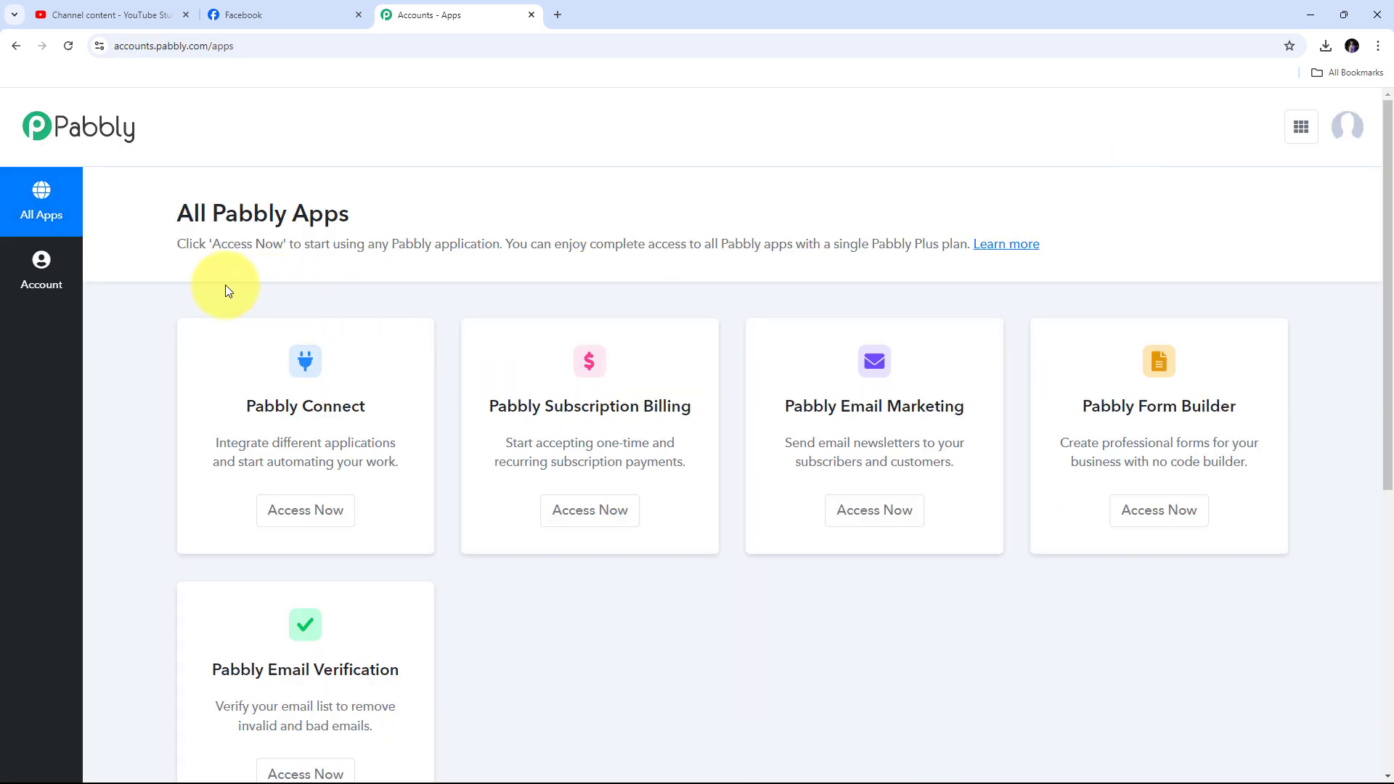
{"action": "scroll", "coordinate": [225, 284], "scroll_direction": "down", "scroll_amount": 1}
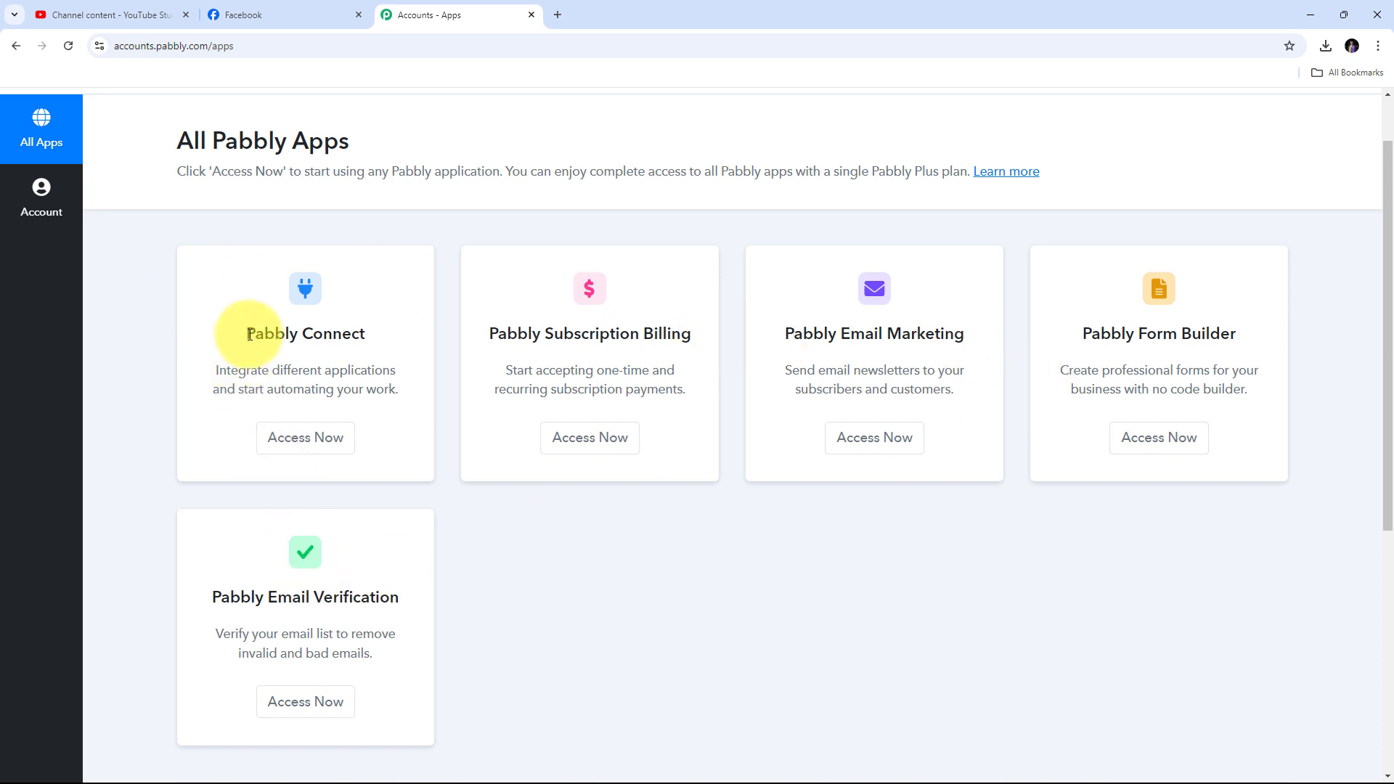
{"action": "left_click_drag", "start_coordinate": [246, 333], "coordinate": [365, 338]}
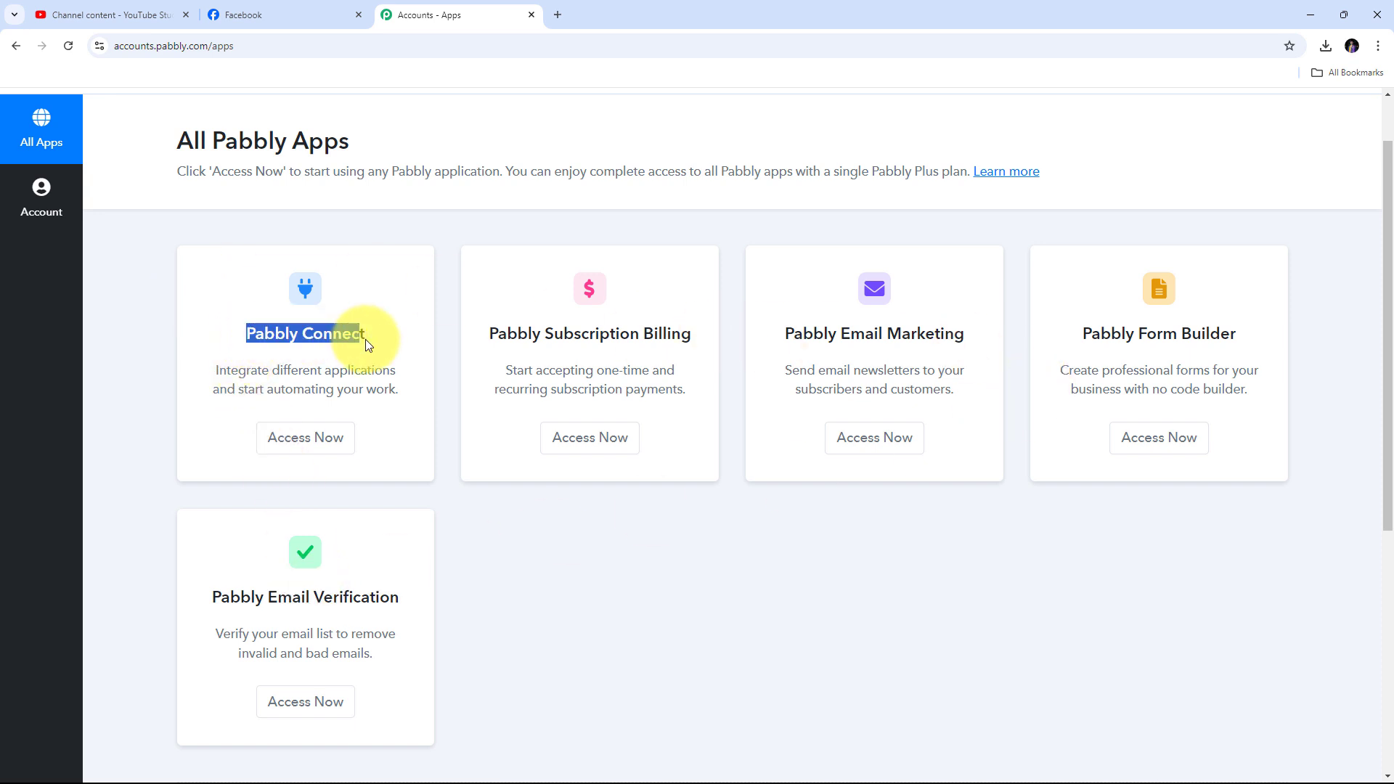
{"action": "left_click", "coordinate": [303, 443]}
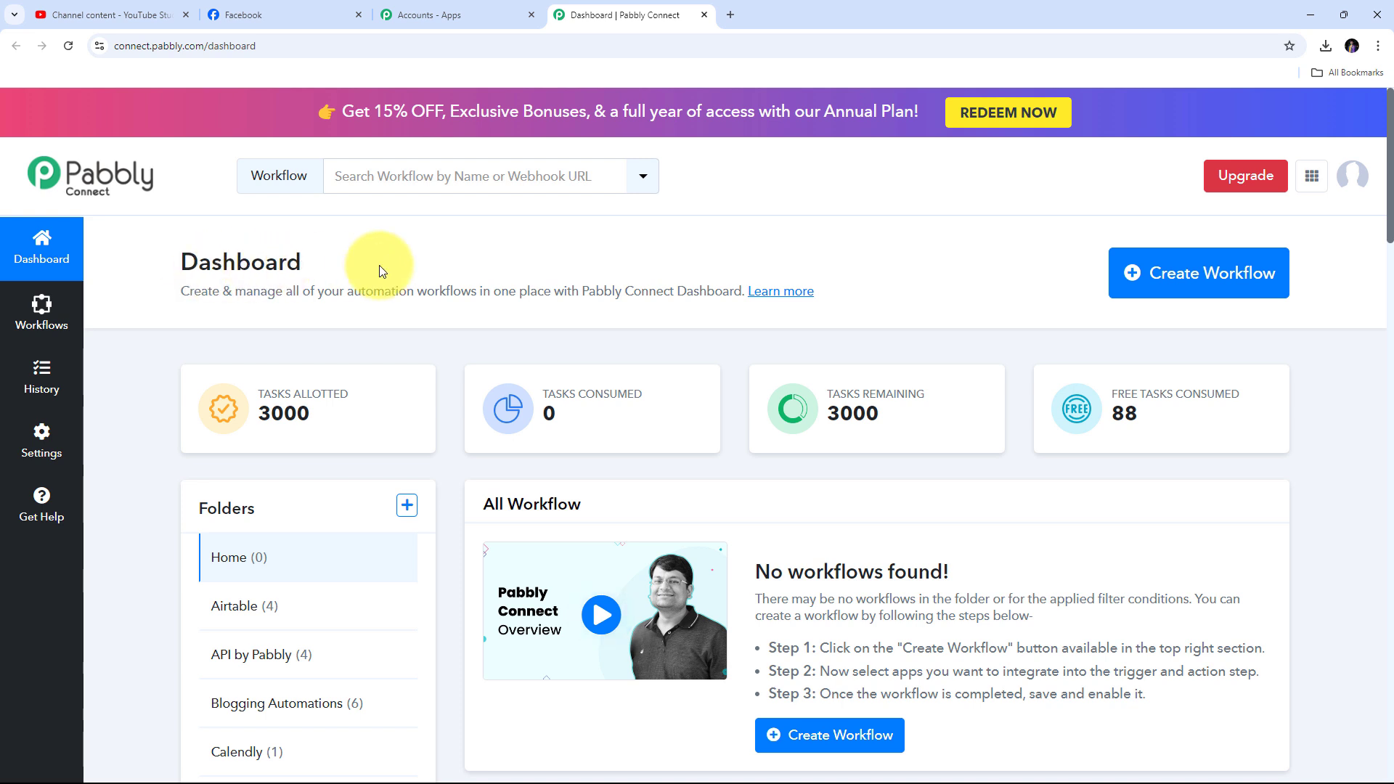
Create a workflow named "Share YouTube Shorts on Facebook Page Automatically" in the YouTube Videos folder
{"action": "left_click", "coordinate": [1193, 283]}
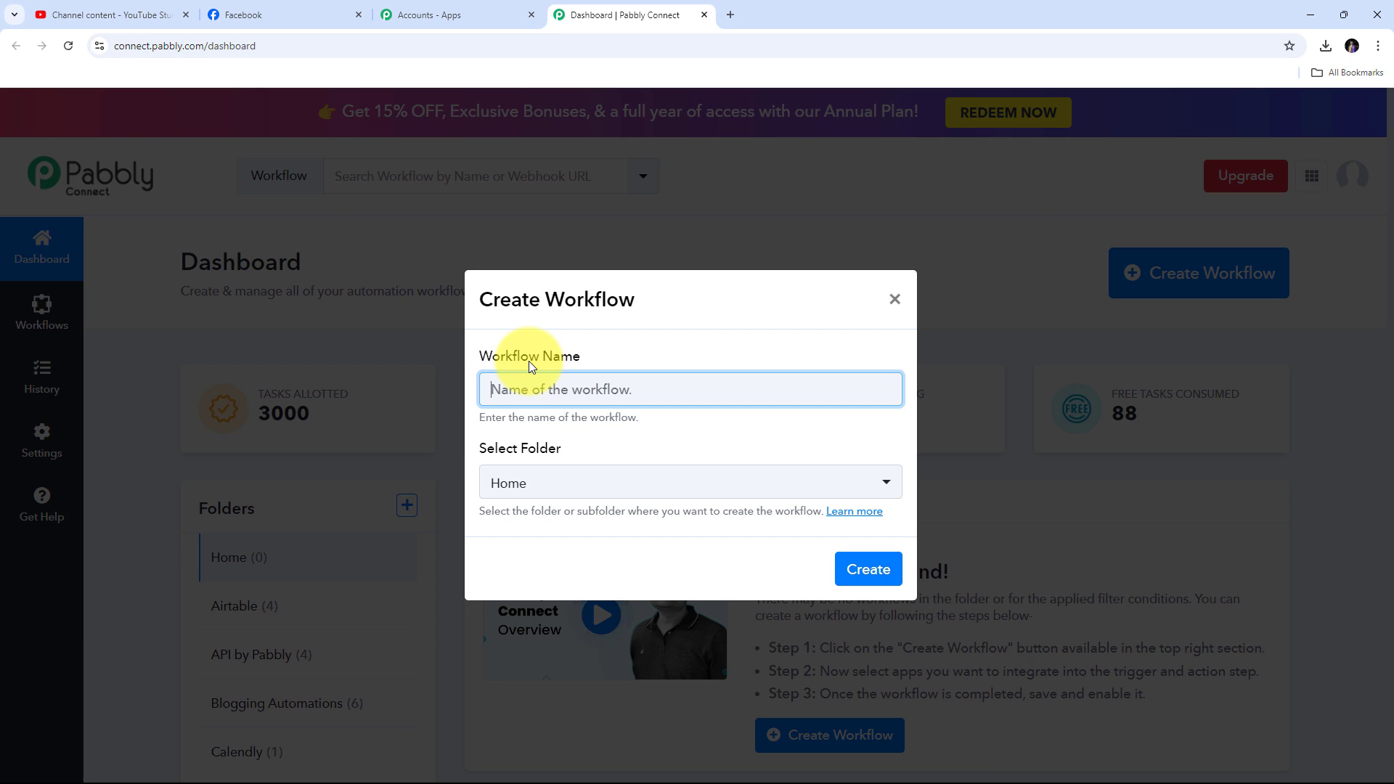
{"action": "type", "text": "Share YouTube Shorts on Facebook Page Automatically"}
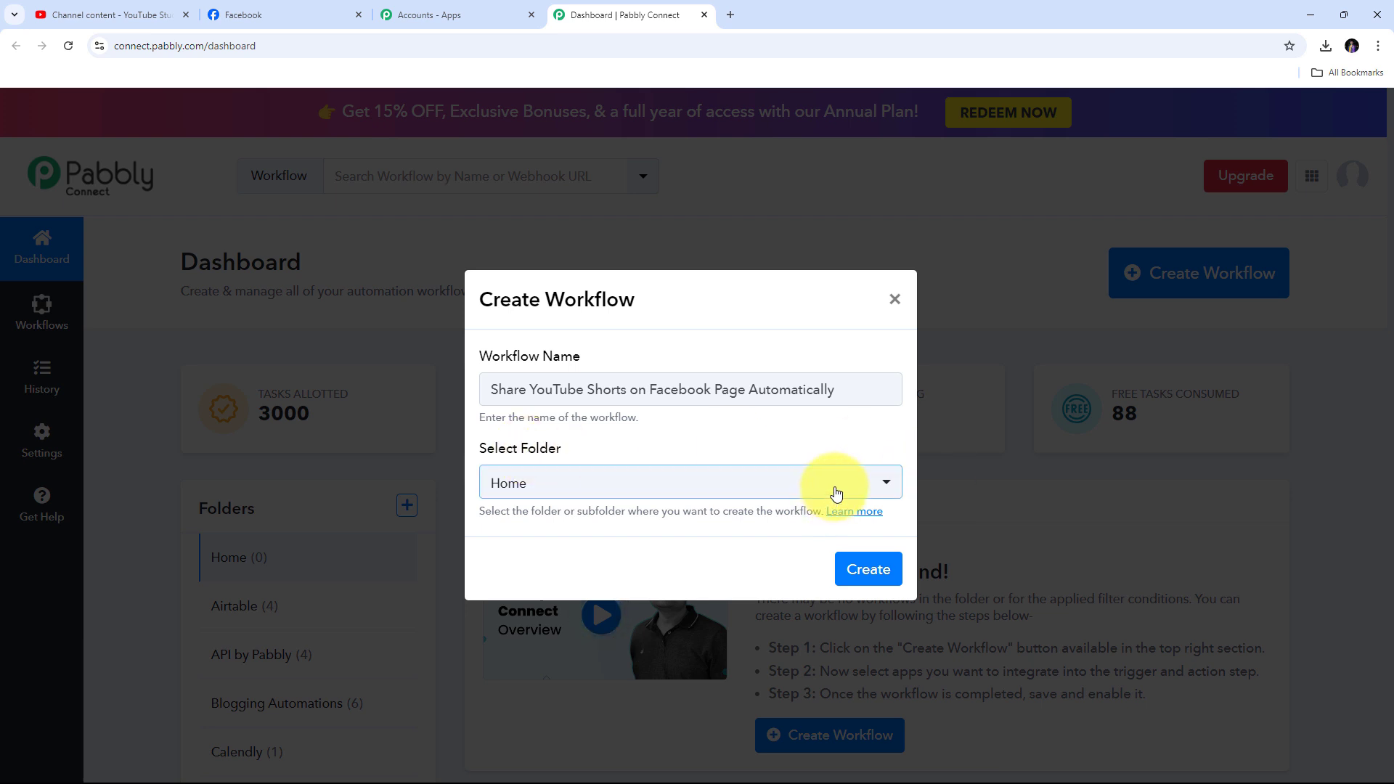
{"action": "left_click", "coordinate": [802, 488]}
{"action": "scroll", "coordinate": [686, 280], "scroll_direction": "down", "scroll_amount": 3}
{"action": "scroll", "coordinate": [689, 282], "scroll_direction": "down", "scroll_amount": 15}
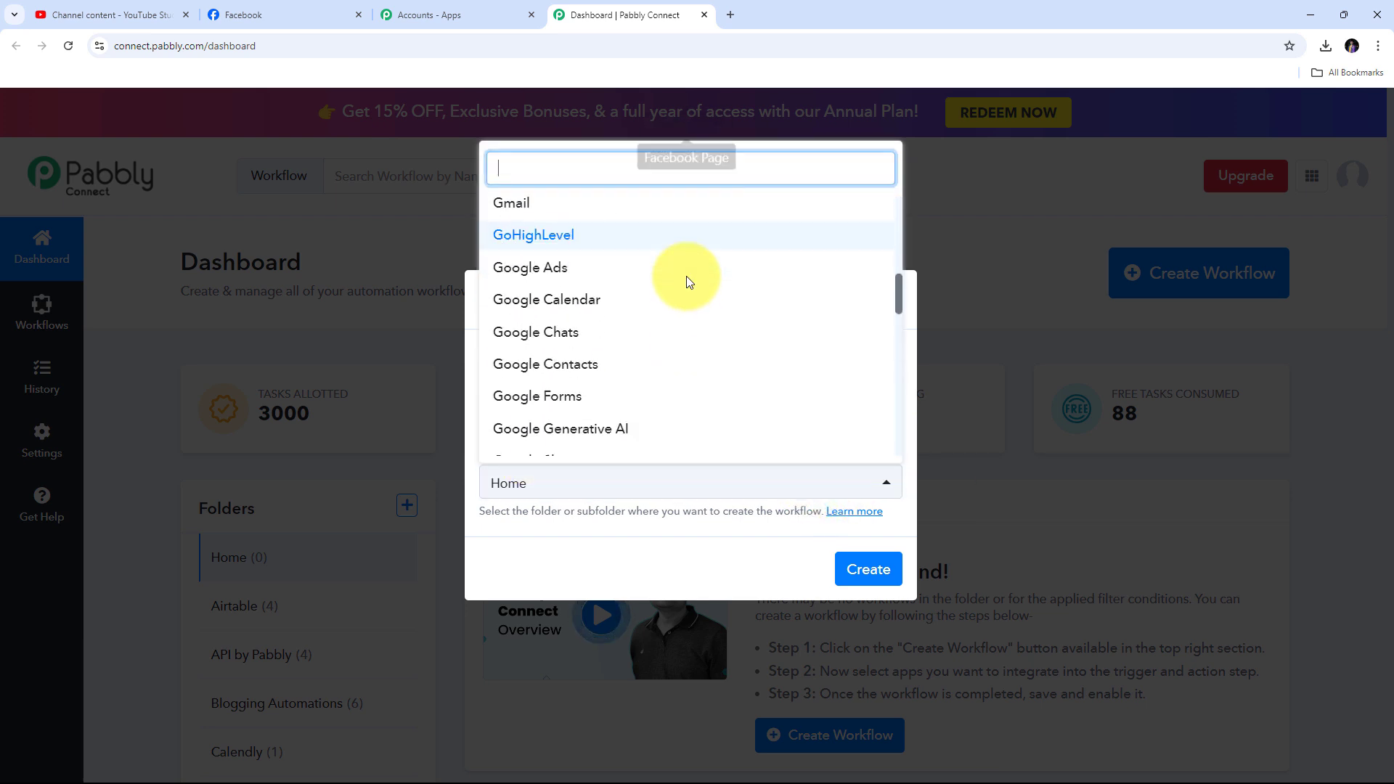
{"action": "scroll", "coordinate": [689, 282], "scroll_direction": "down", "scroll_amount": 3}
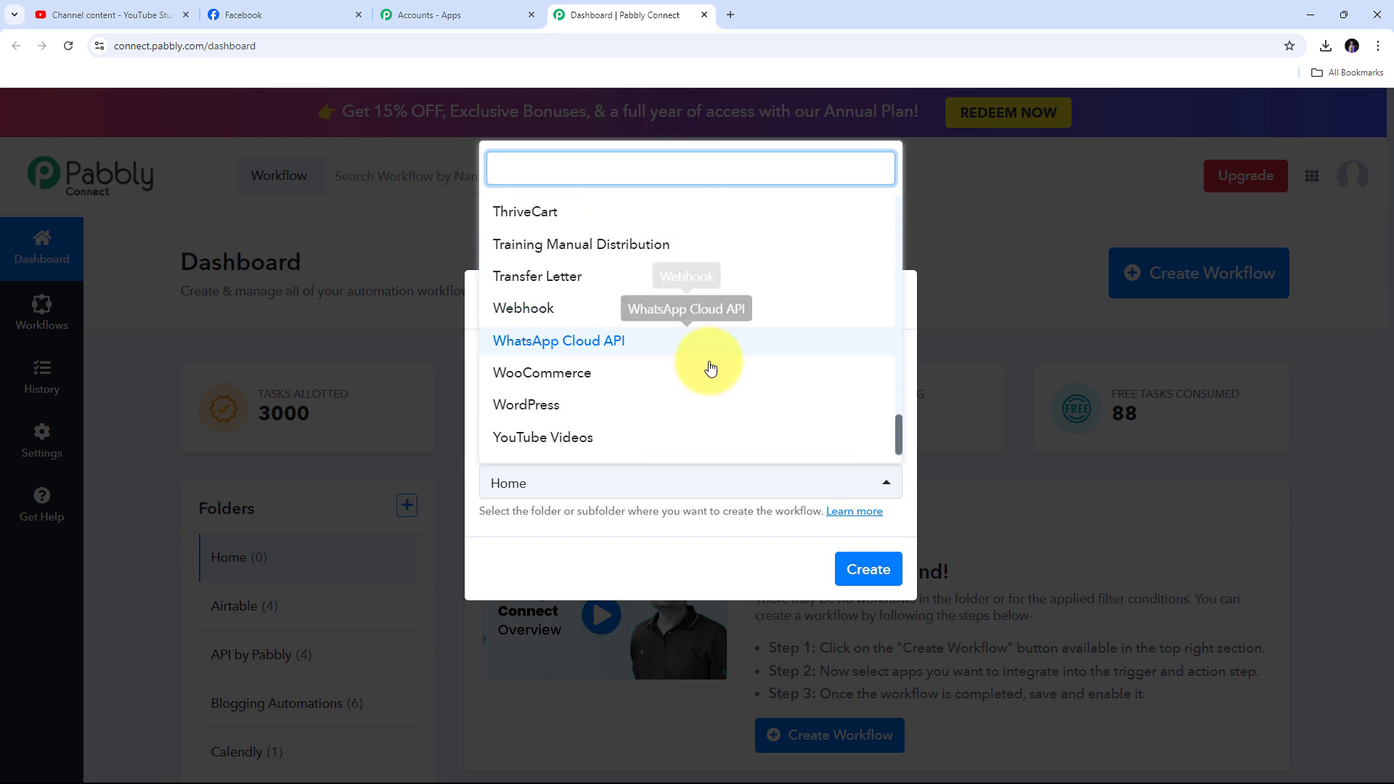
{"action": "left_click", "coordinate": [566, 444]}
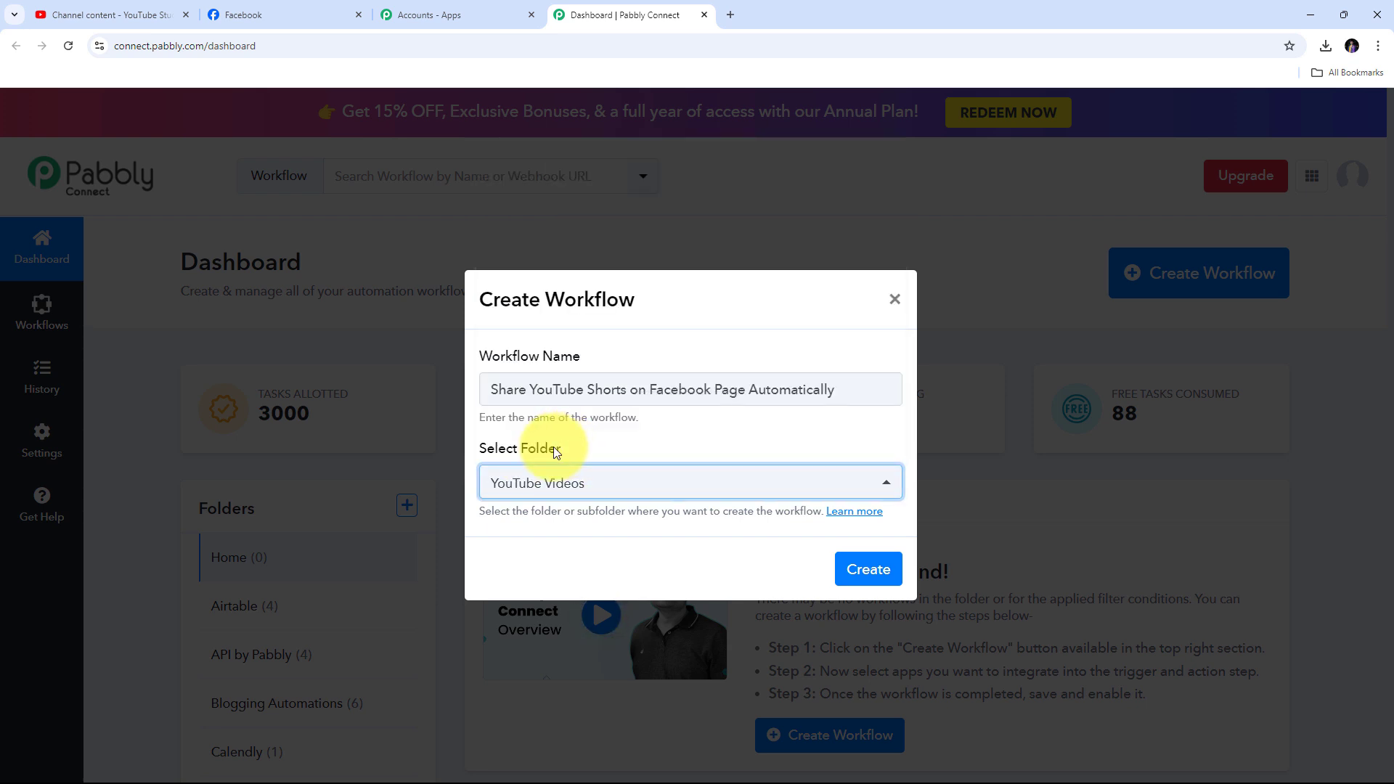
{"action": "left_click", "coordinate": [852, 571]}
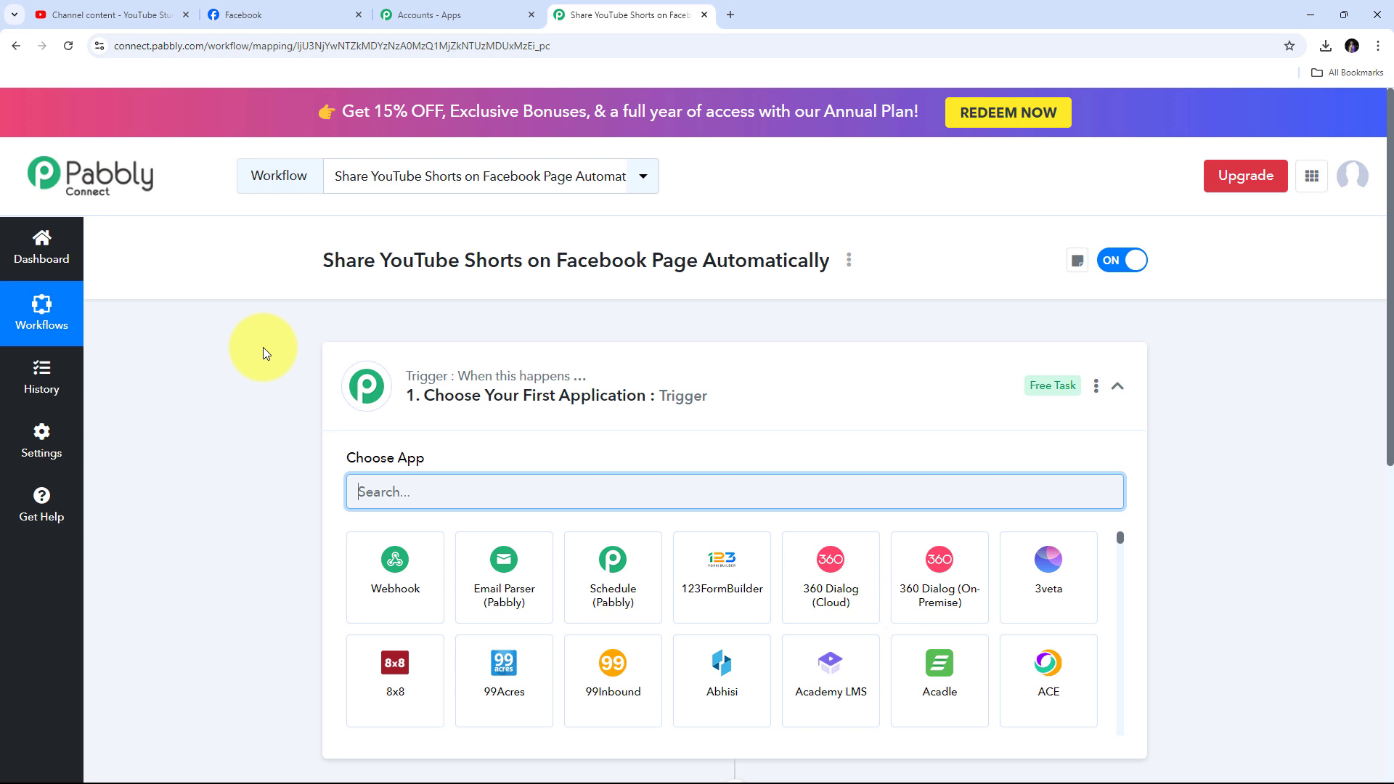
Set the workflow's trigger application to YouTube with the event New Video in Channel with Video URL
{"action": "scroll", "coordinate": [273, 346], "scroll_direction": "down", "scroll_amount": 3}
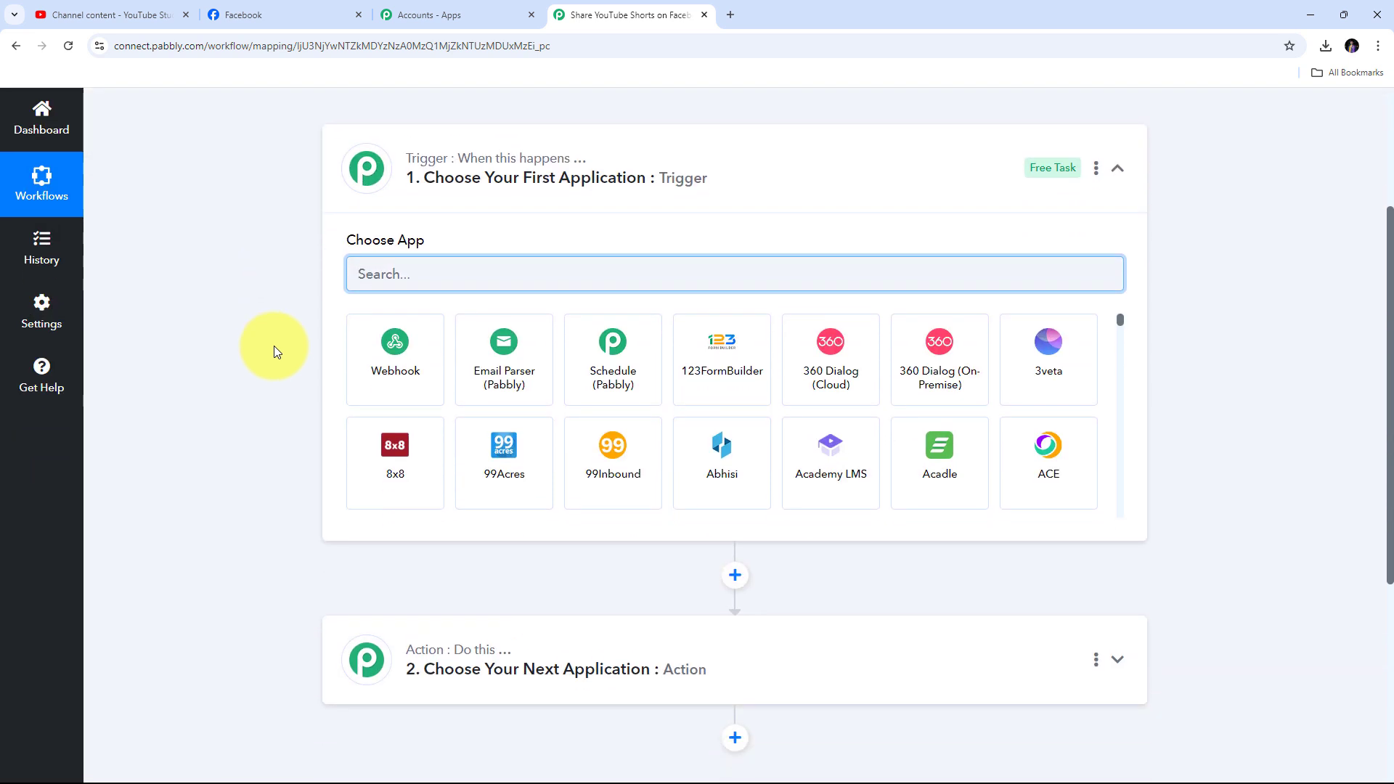
{"action": "mouse_move", "coordinate": [414, 157]}
{"action": "scroll", "coordinate": [273, 297], "scroll_direction": "up", "scroll_amount": 1}
{"action": "scroll", "coordinate": [273, 296], "scroll_direction": "down", "scroll_amount": 1}
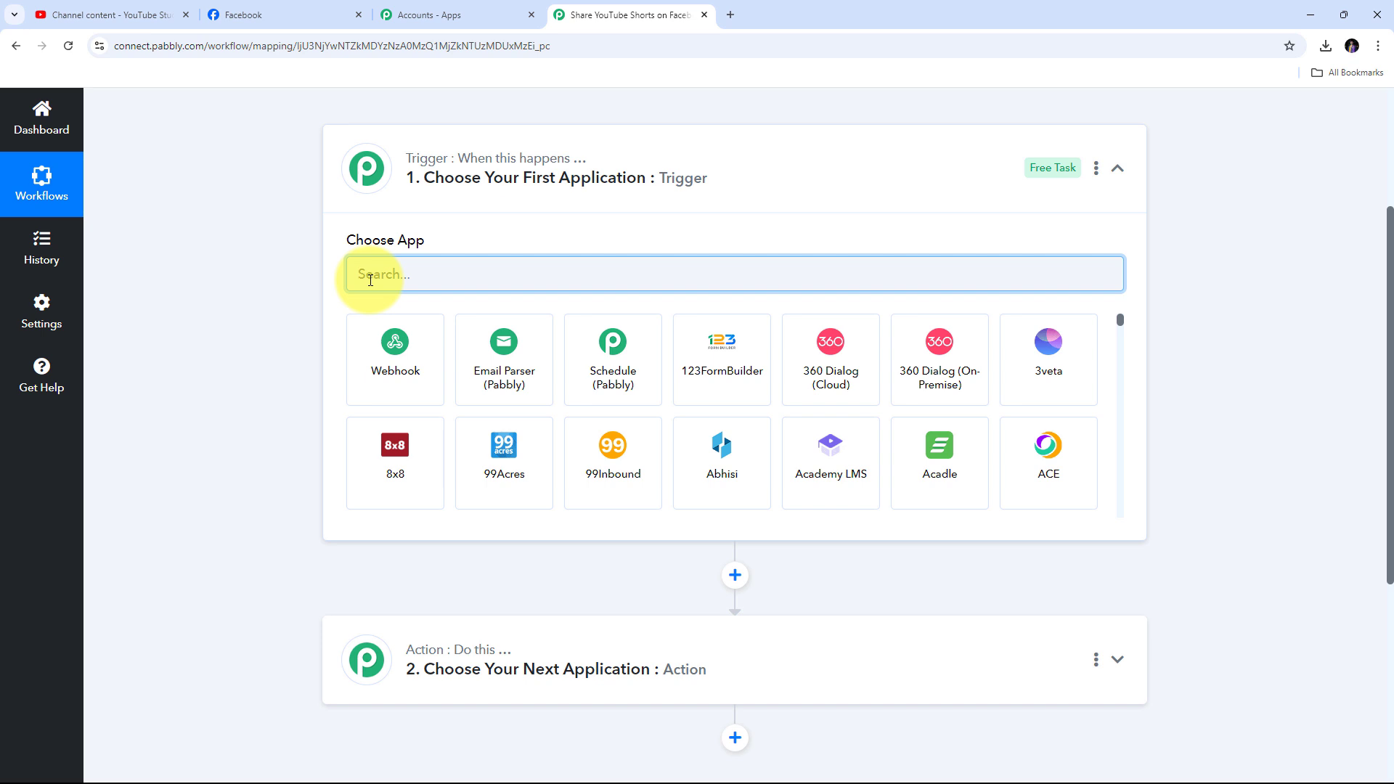
{"action": "type", "text": "Y"}
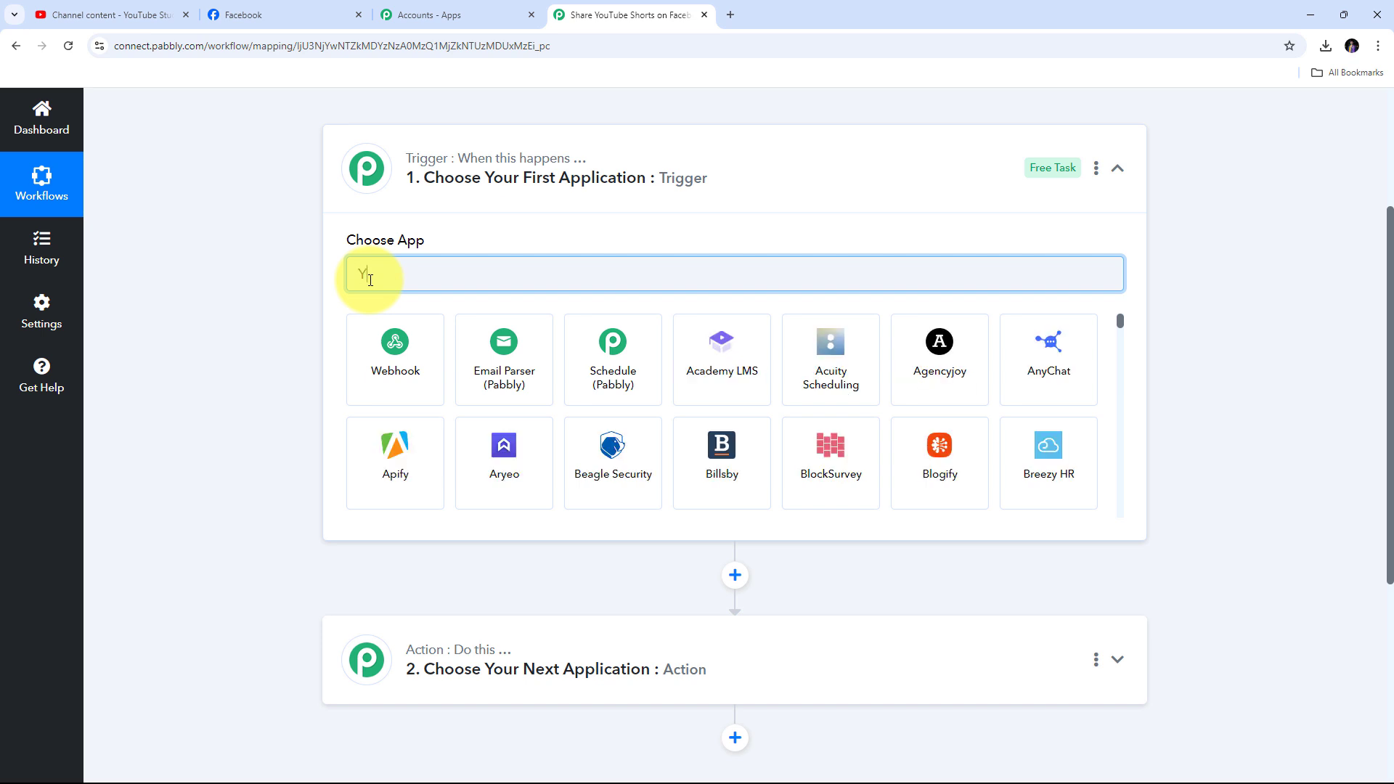
{"action": "type", "text": "ouTube"}
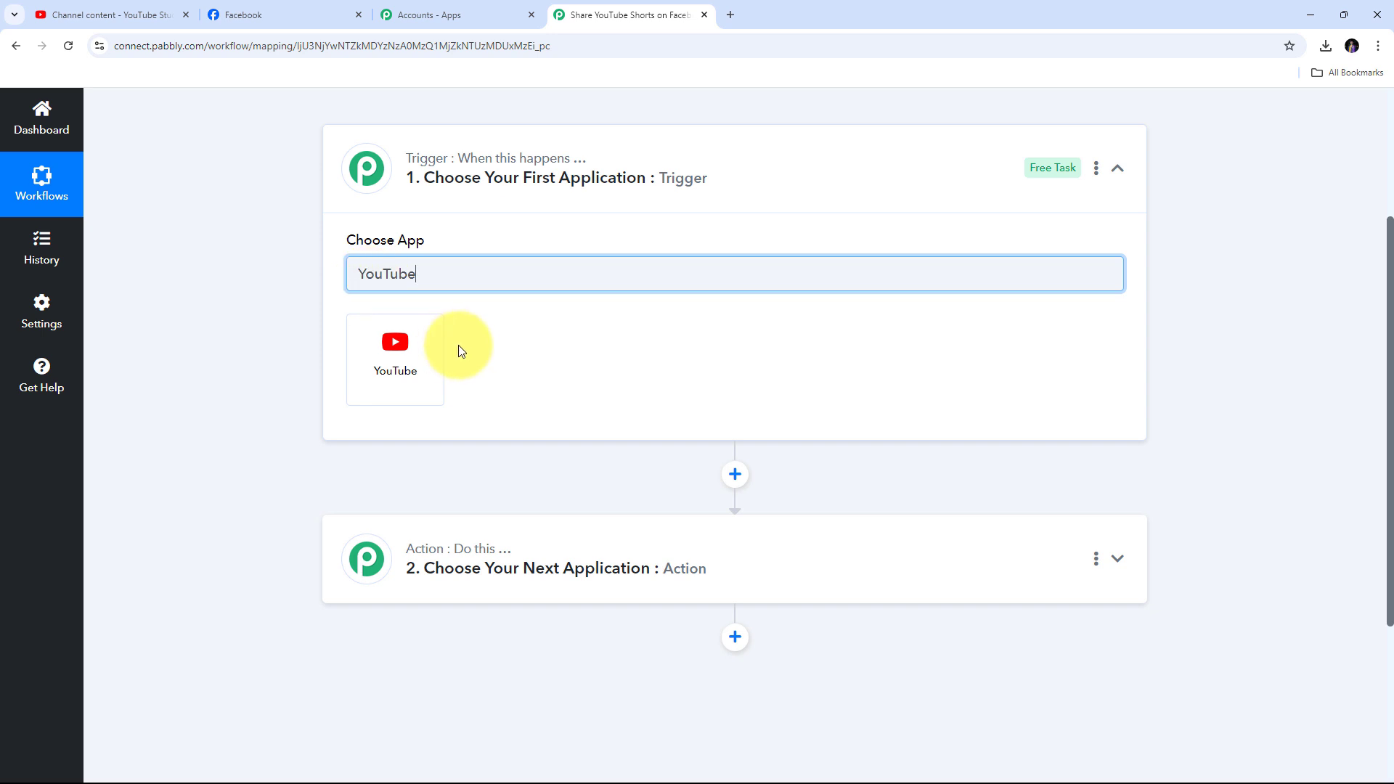
{"action": "left_click", "coordinate": [405, 361]}
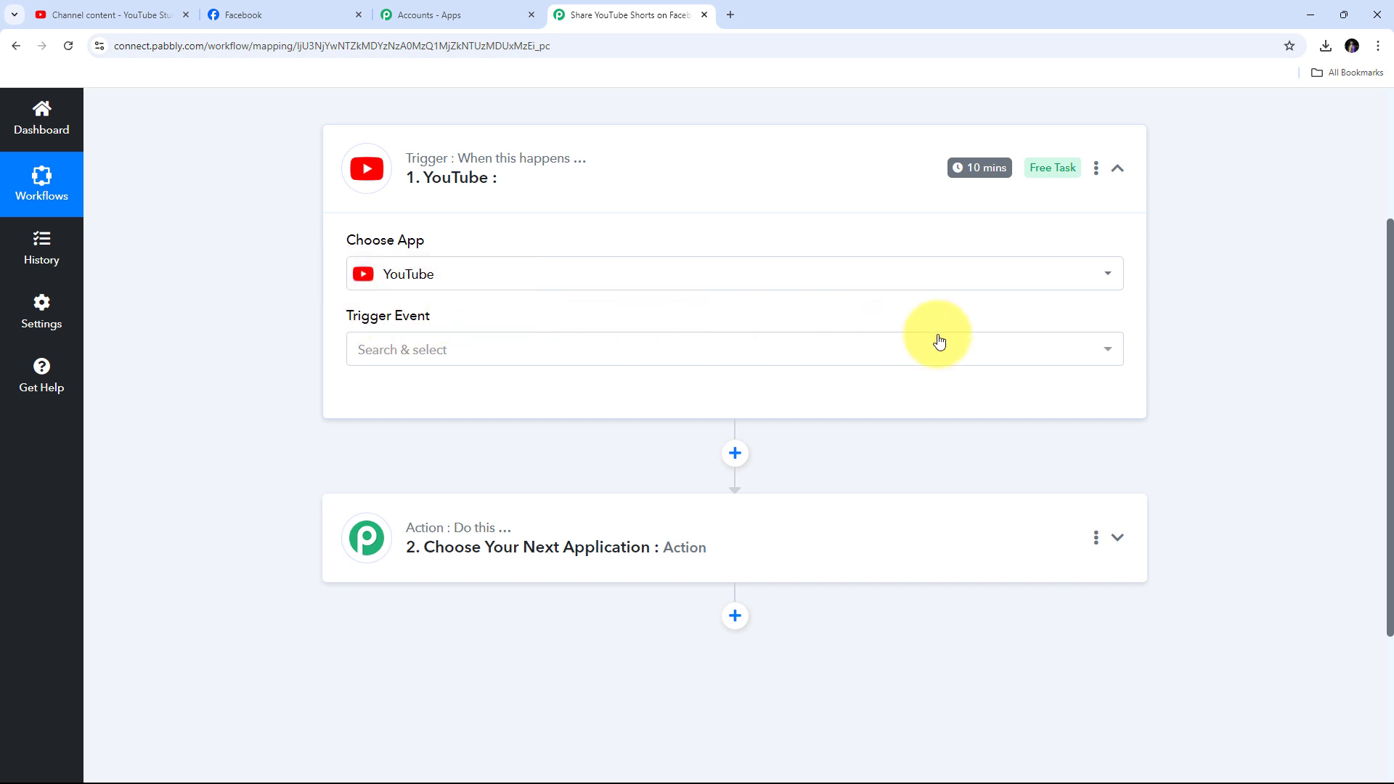
{"action": "left_click", "coordinate": [731, 365]}
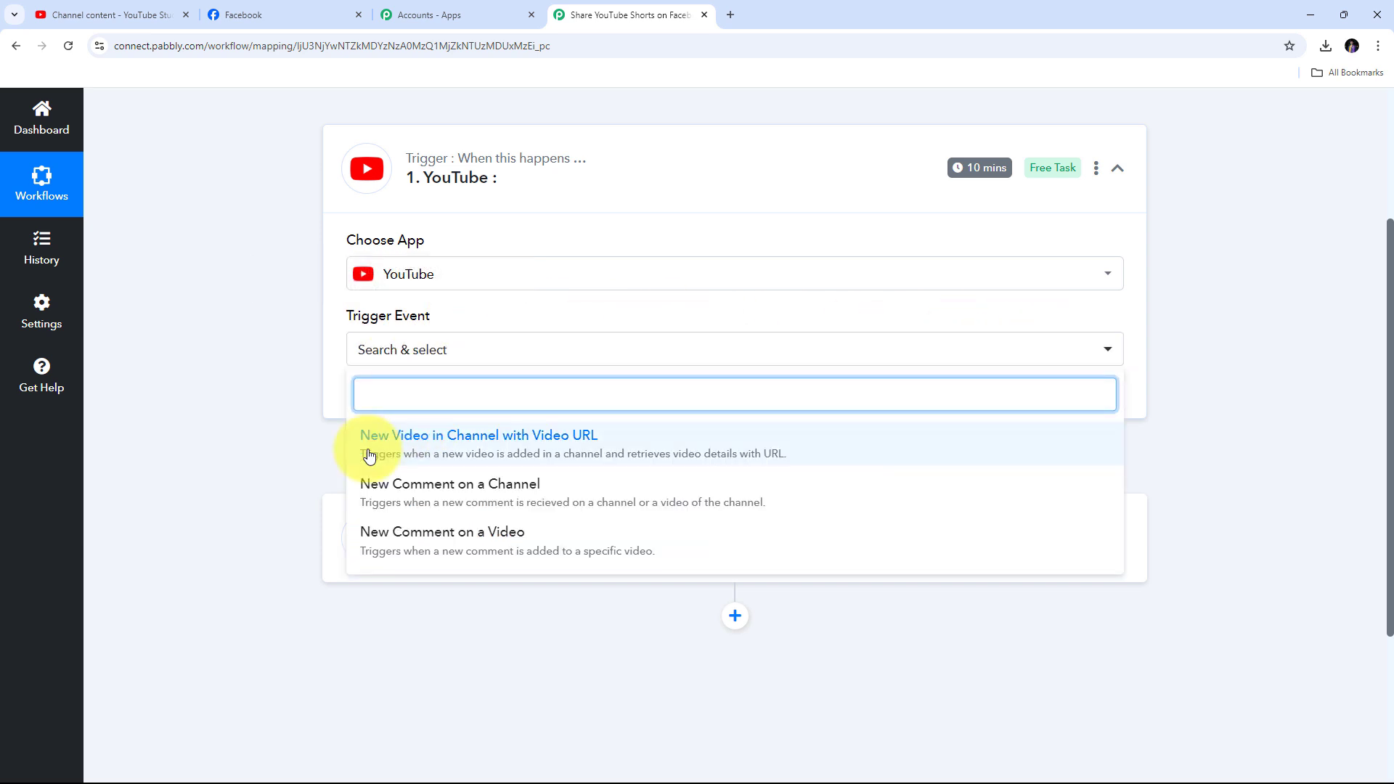
{"action": "left_click", "coordinate": [483, 455]}
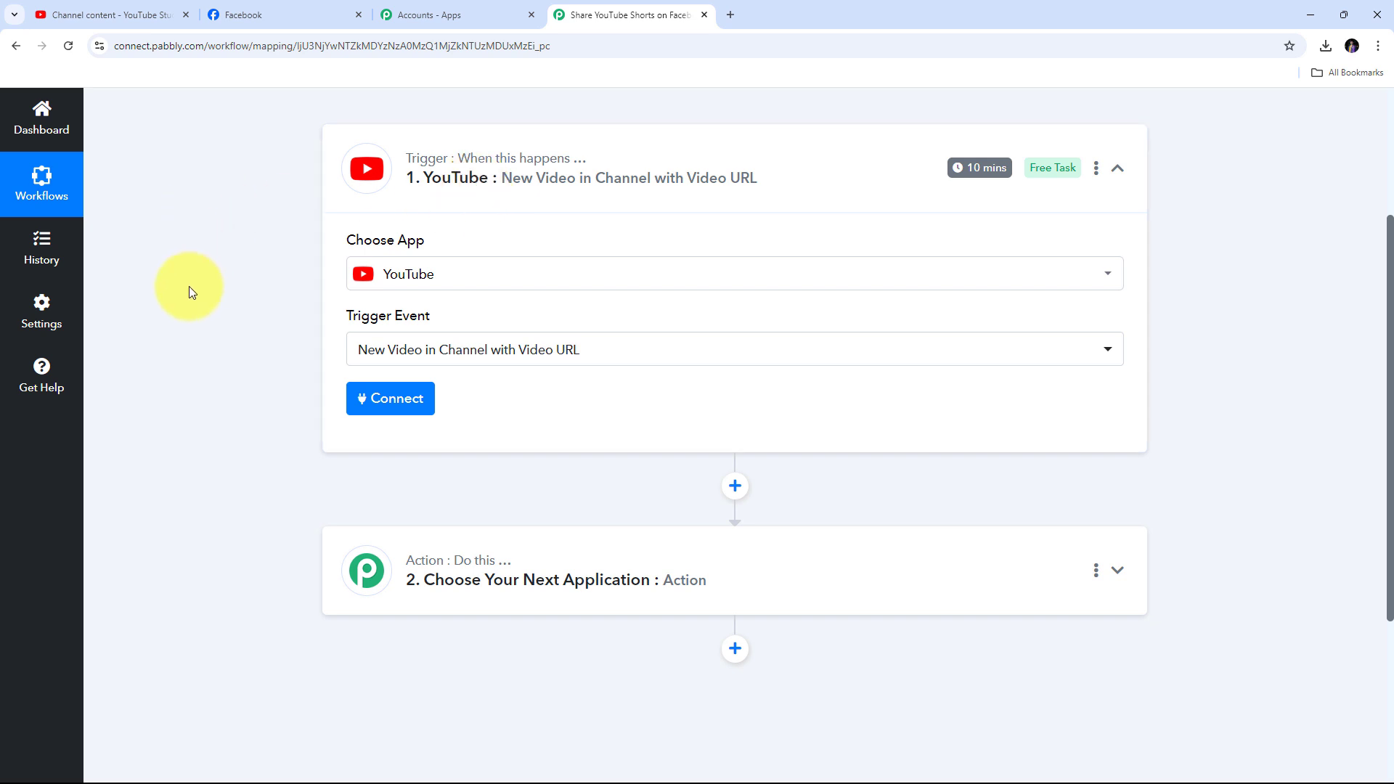
Add a new YouTube connection to the trigger and authorize Pabbly Connect's access to the Google account
{"action": "left_click", "coordinate": [403, 406]}
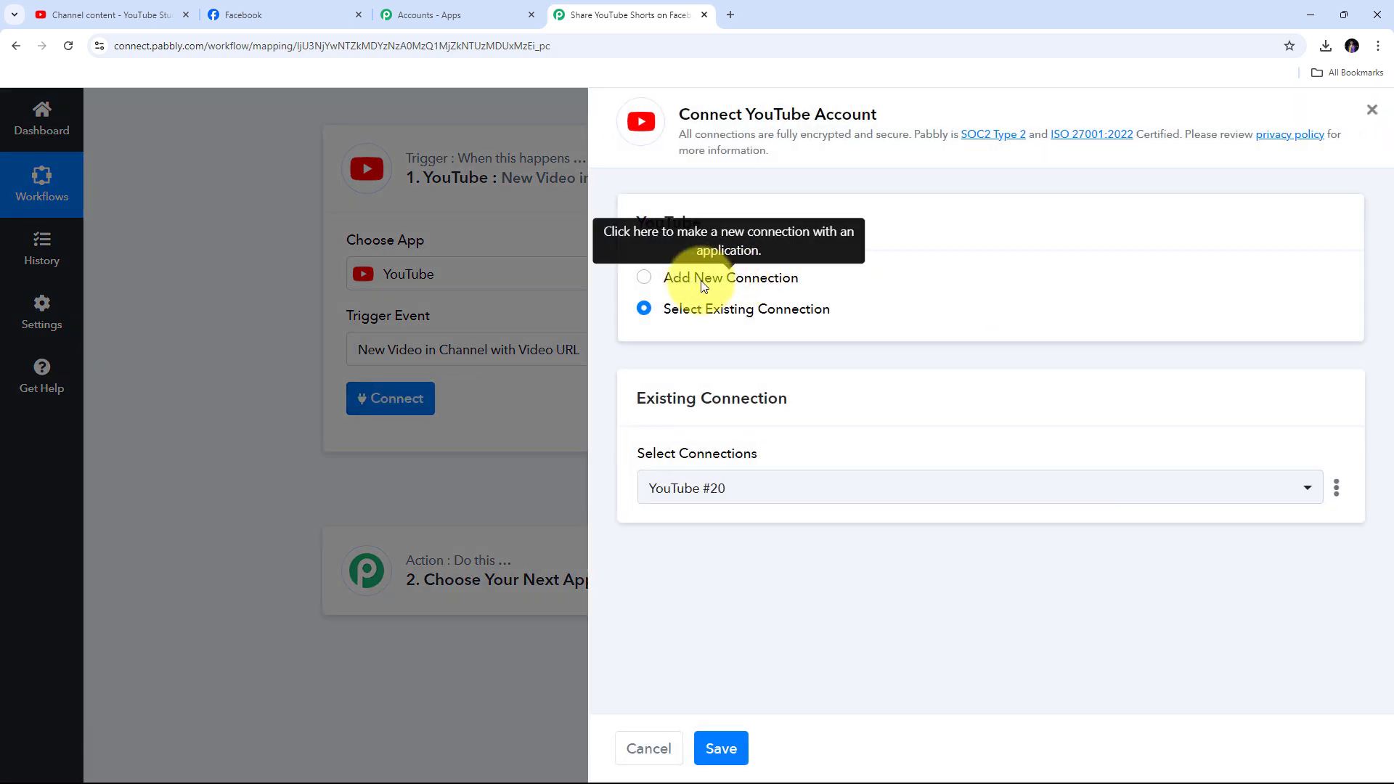
{"action": "left_click", "coordinate": [703, 284]}
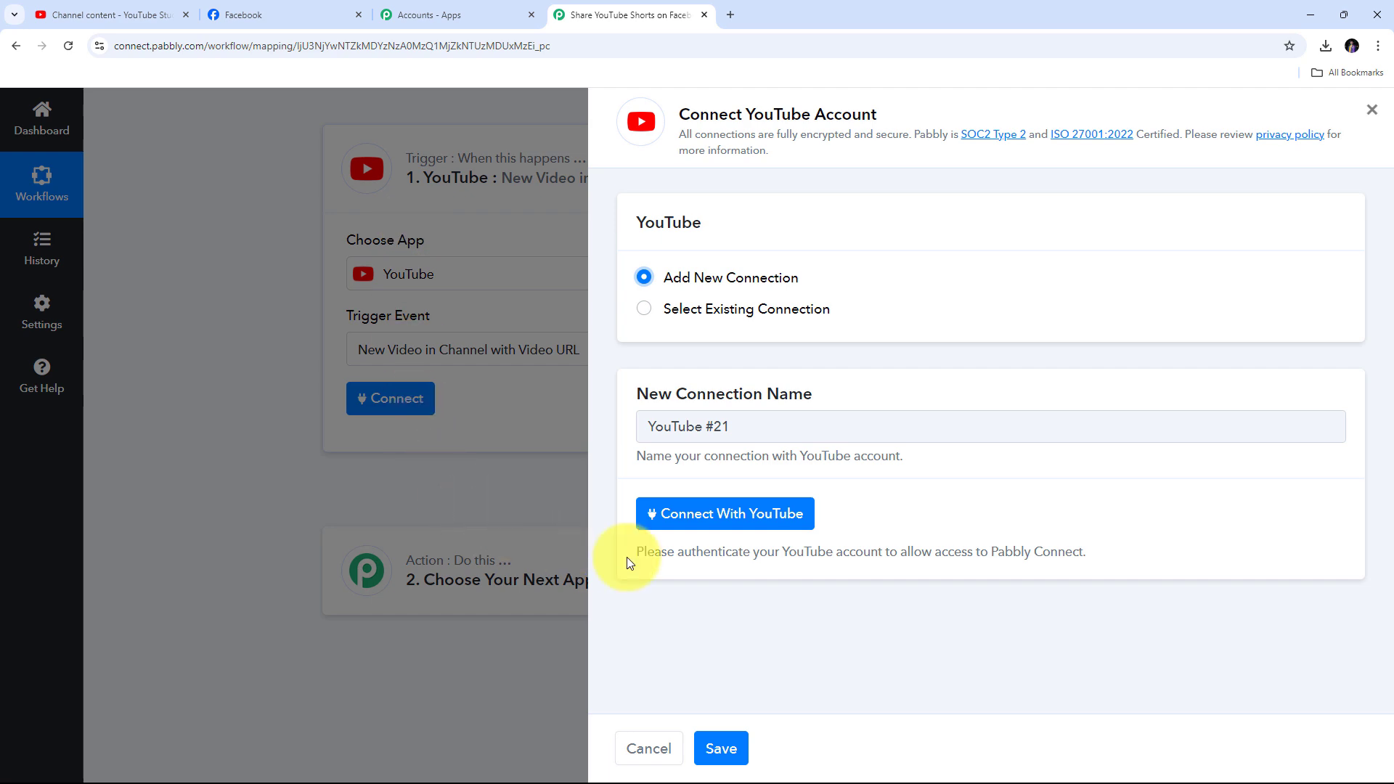
{"action": "left_click", "coordinate": [717, 524]}
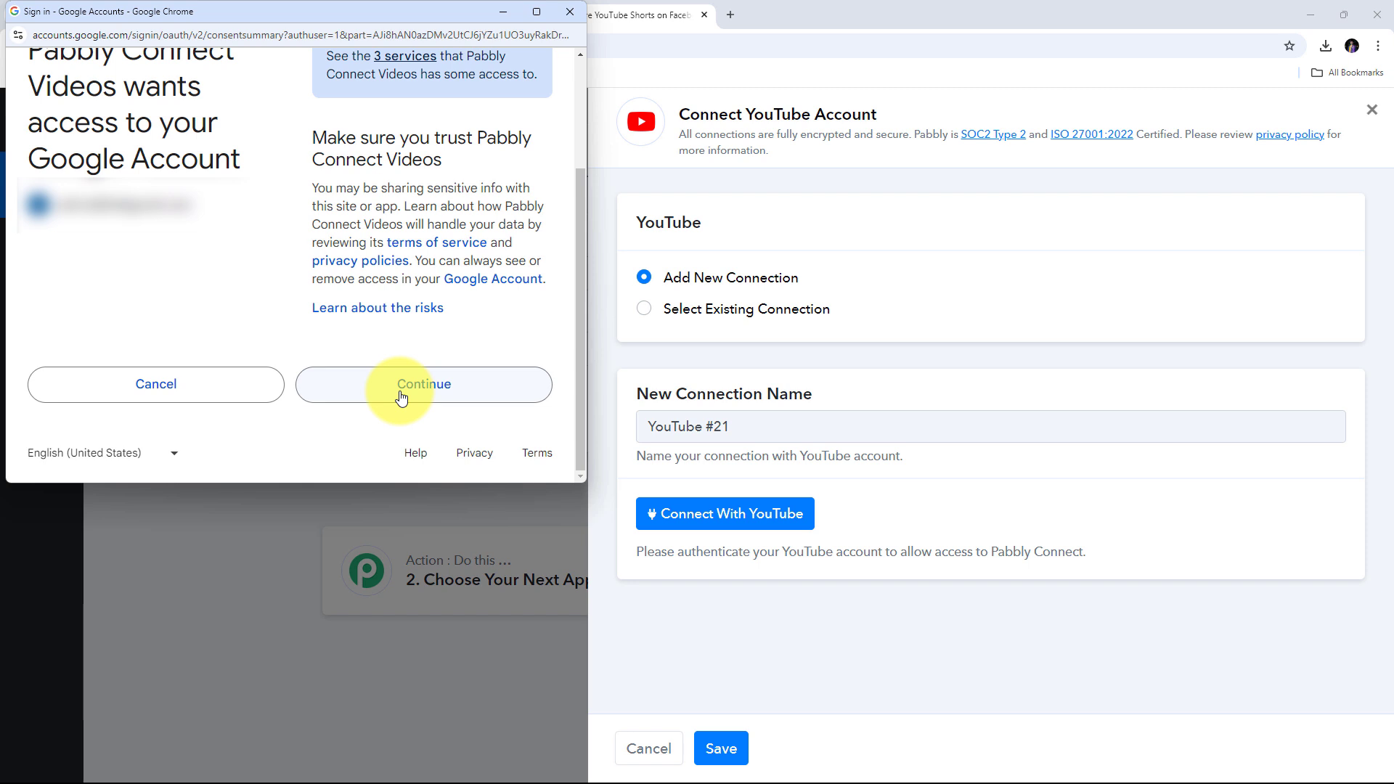
{"action": "left_click", "coordinate": [427, 391]}
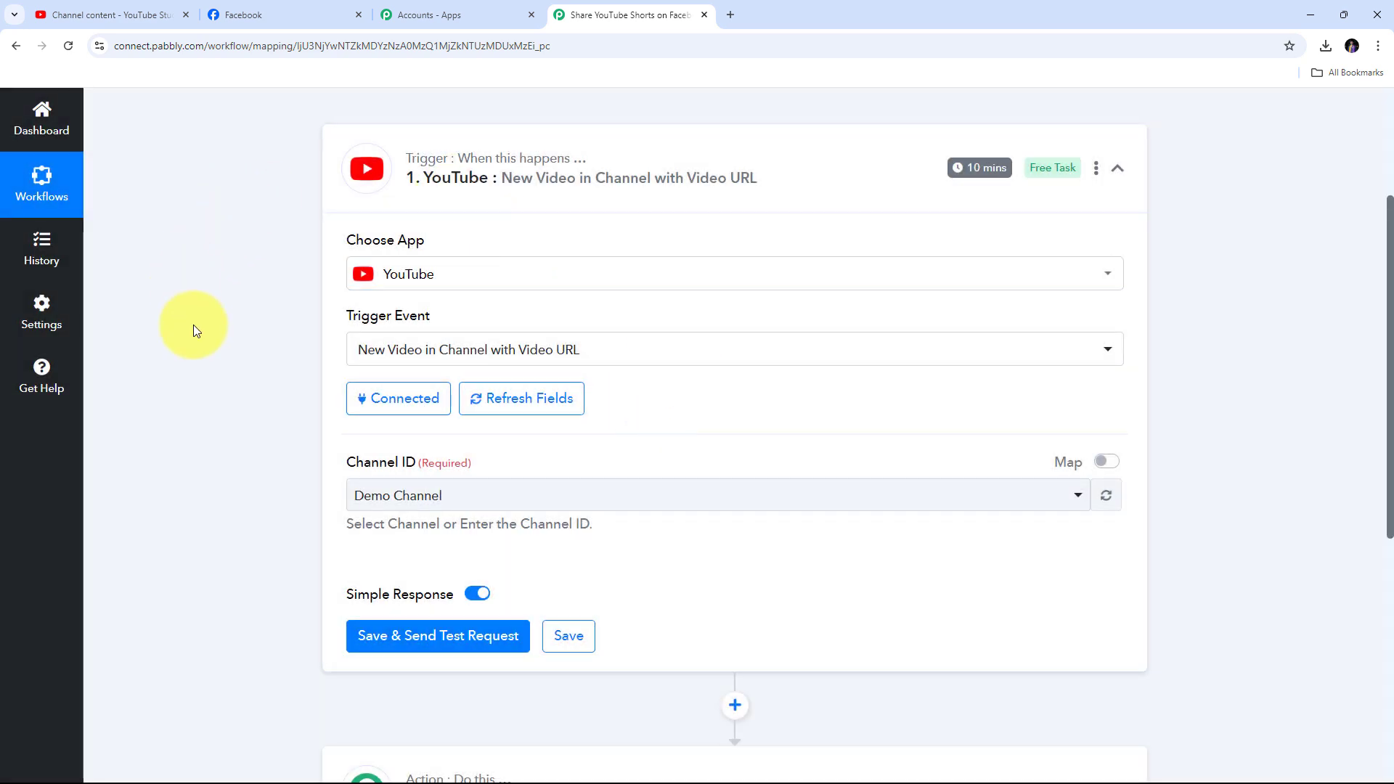
Set the YouTube trigger's Channel ID to Demo Channel, checking the channel's Shorts list in YouTube Studio beforehand
{"action": "scroll", "coordinate": [193, 328], "scroll_direction": "down", "scroll_amount": 1}
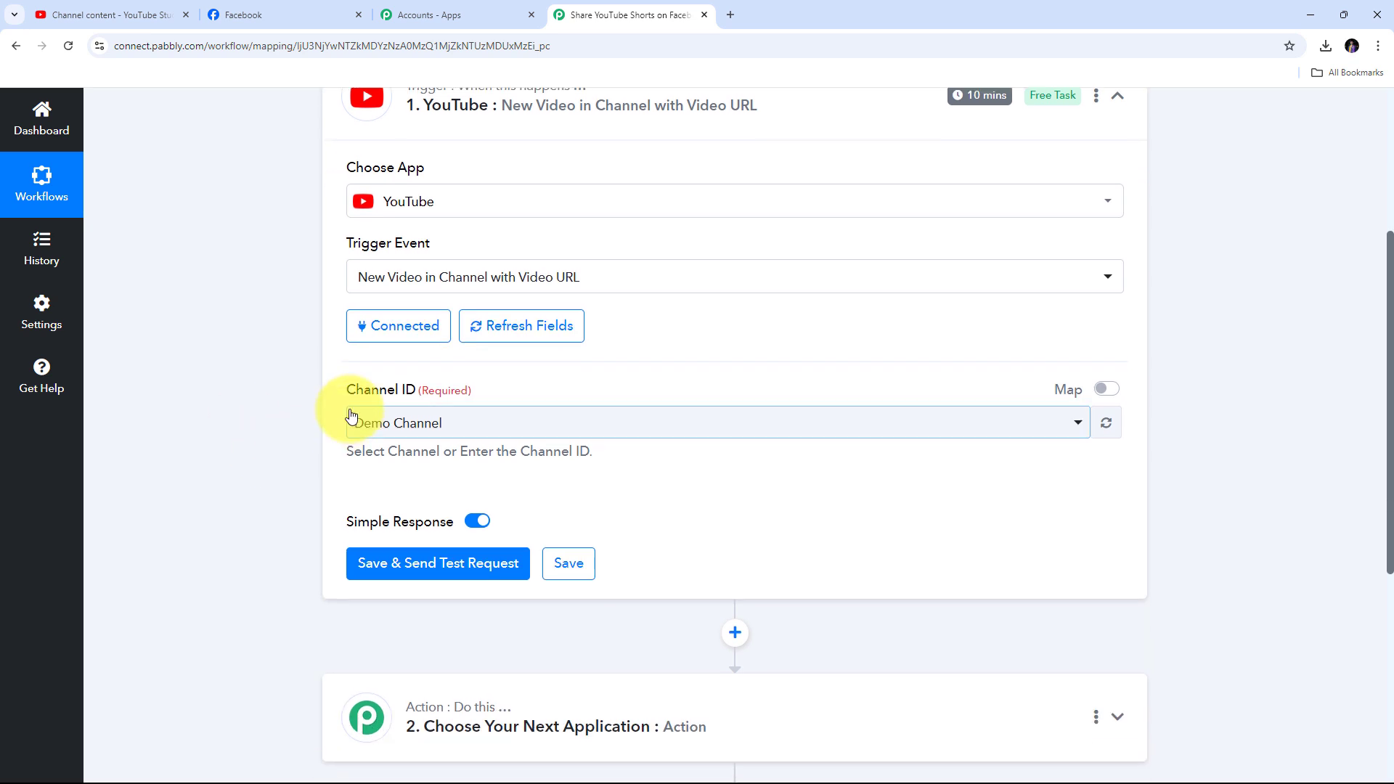
{"action": "scroll", "coordinate": [356, 421], "scroll_direction": "up", "scroll_amount": 1}
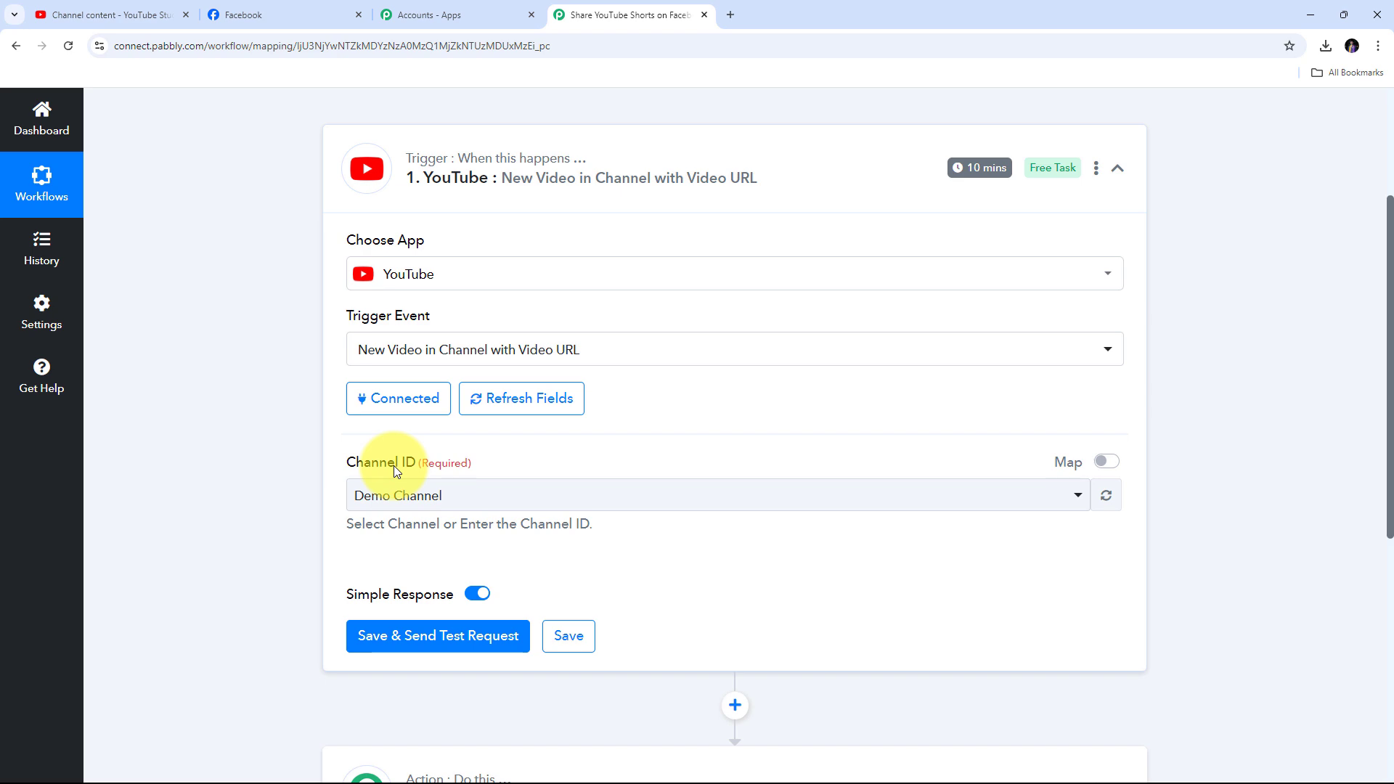
{"action": "left_click", "coordinate": [140, 16]}
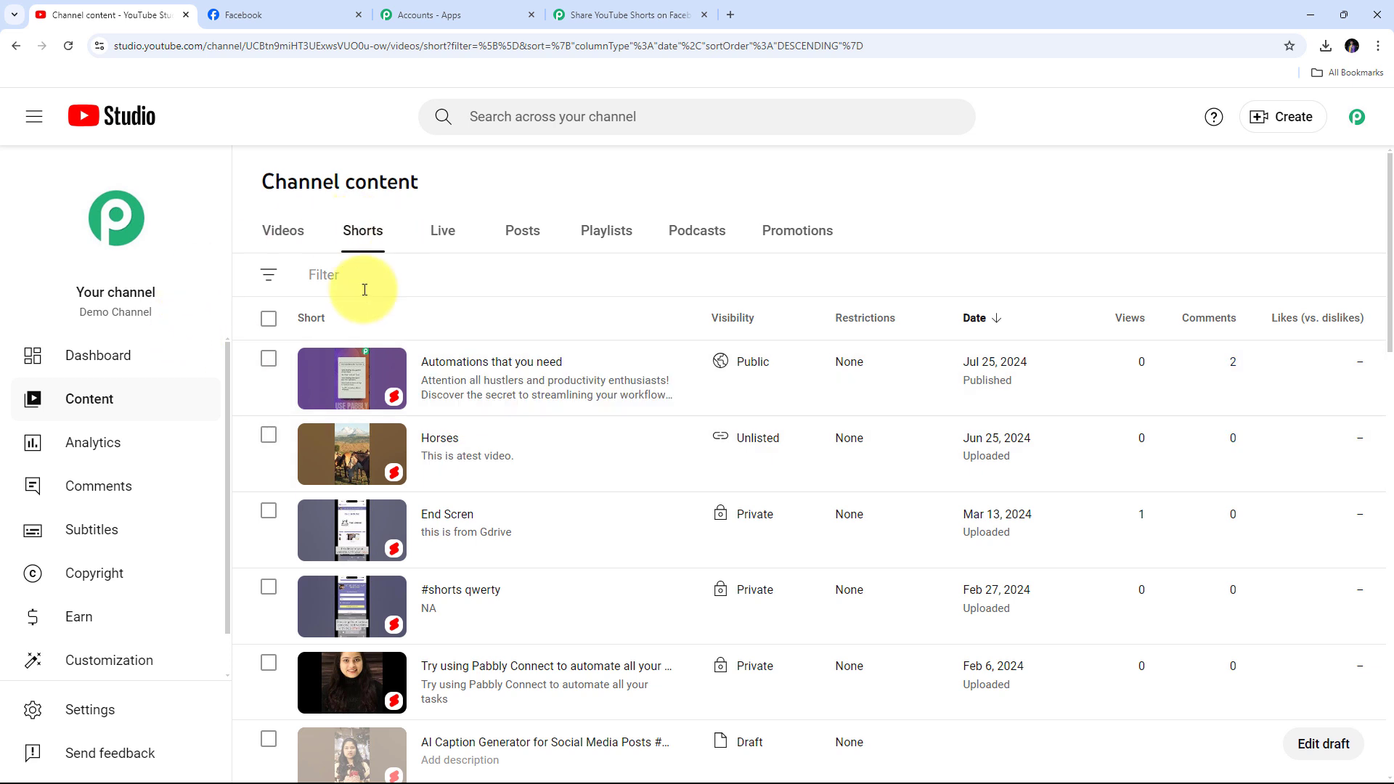
{"action": "left_click", "coordinate": [599, 14]}
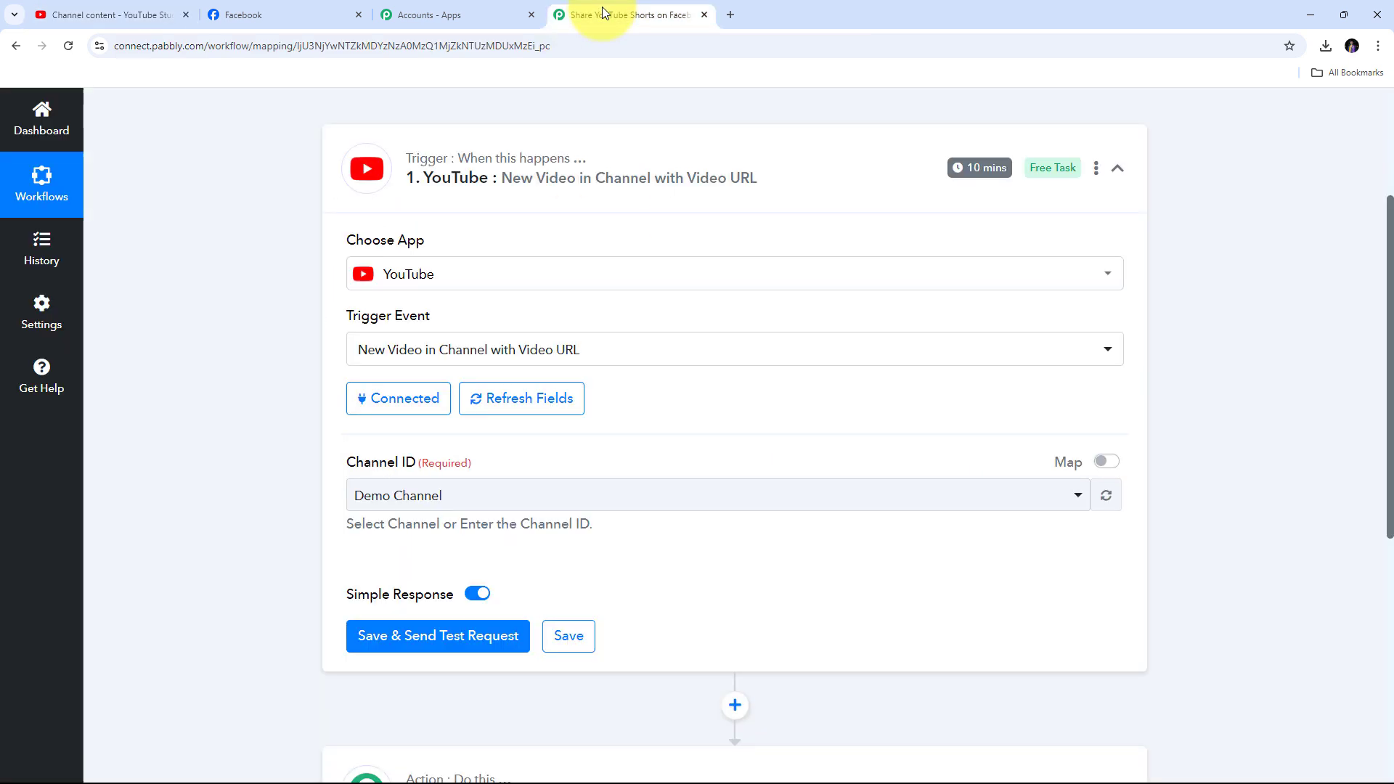
{"action": "left_click", "coordinate": [802, 501]}
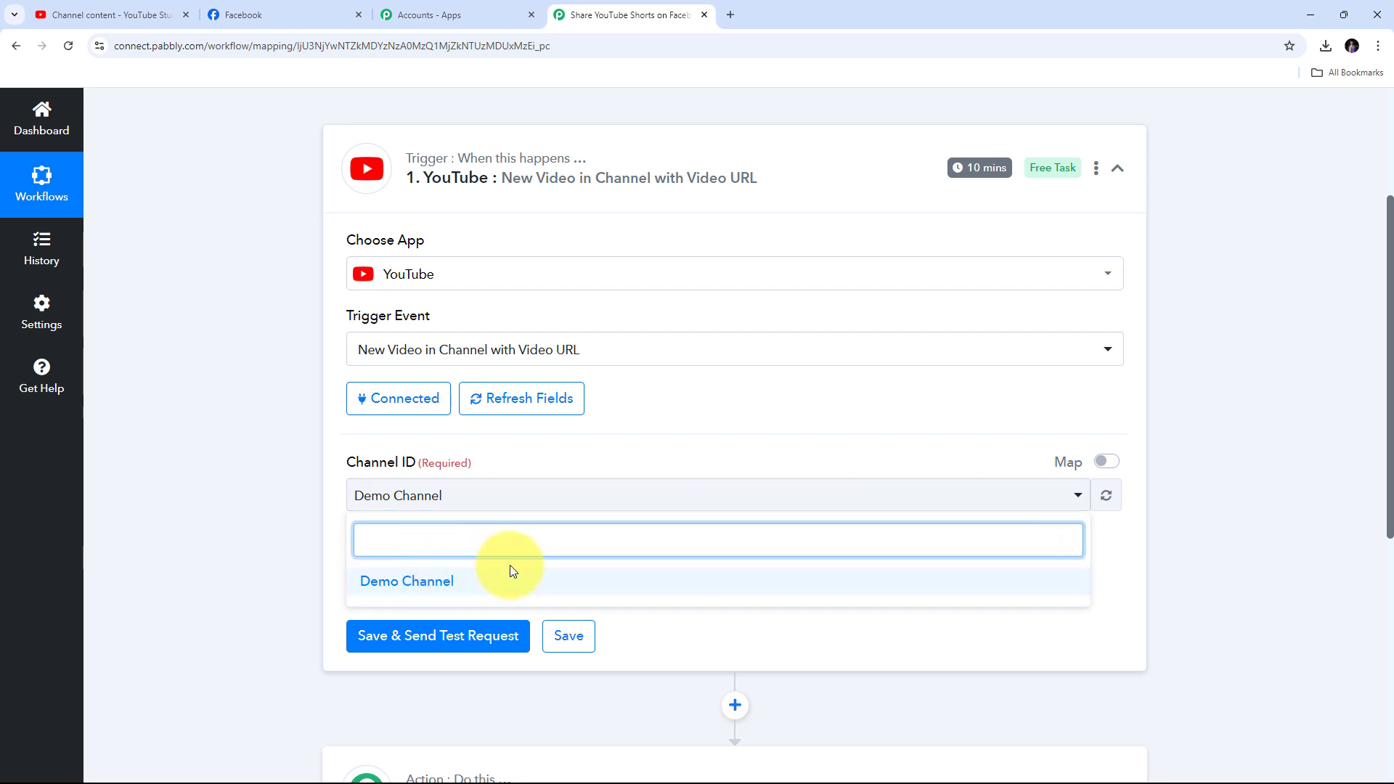
{"action": "left_click", "coordinate": [492, 579]}
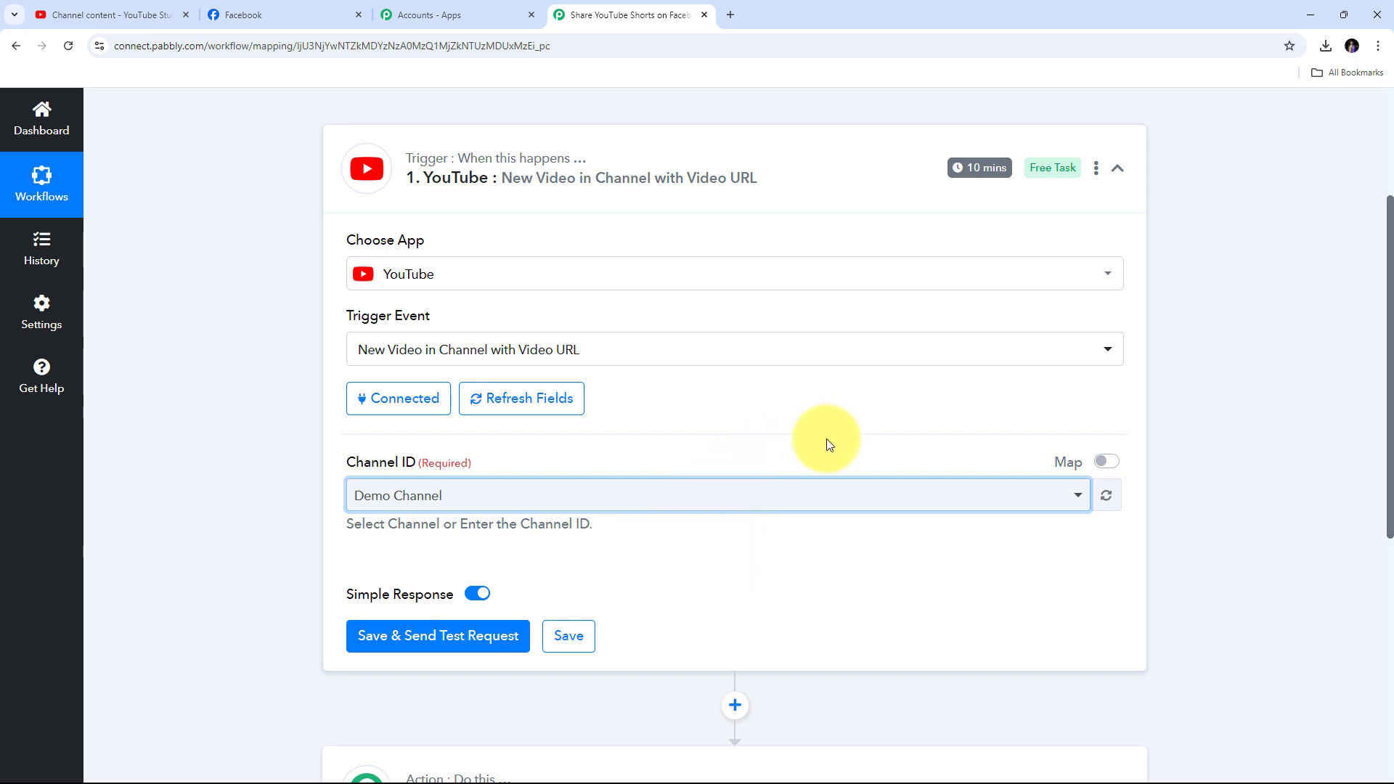
Switch to YouTube Studio and upload the video file Video_20240903_105556_792 from the Downloads folder
{"action": "left_click", "coordinate": [94, 8]}
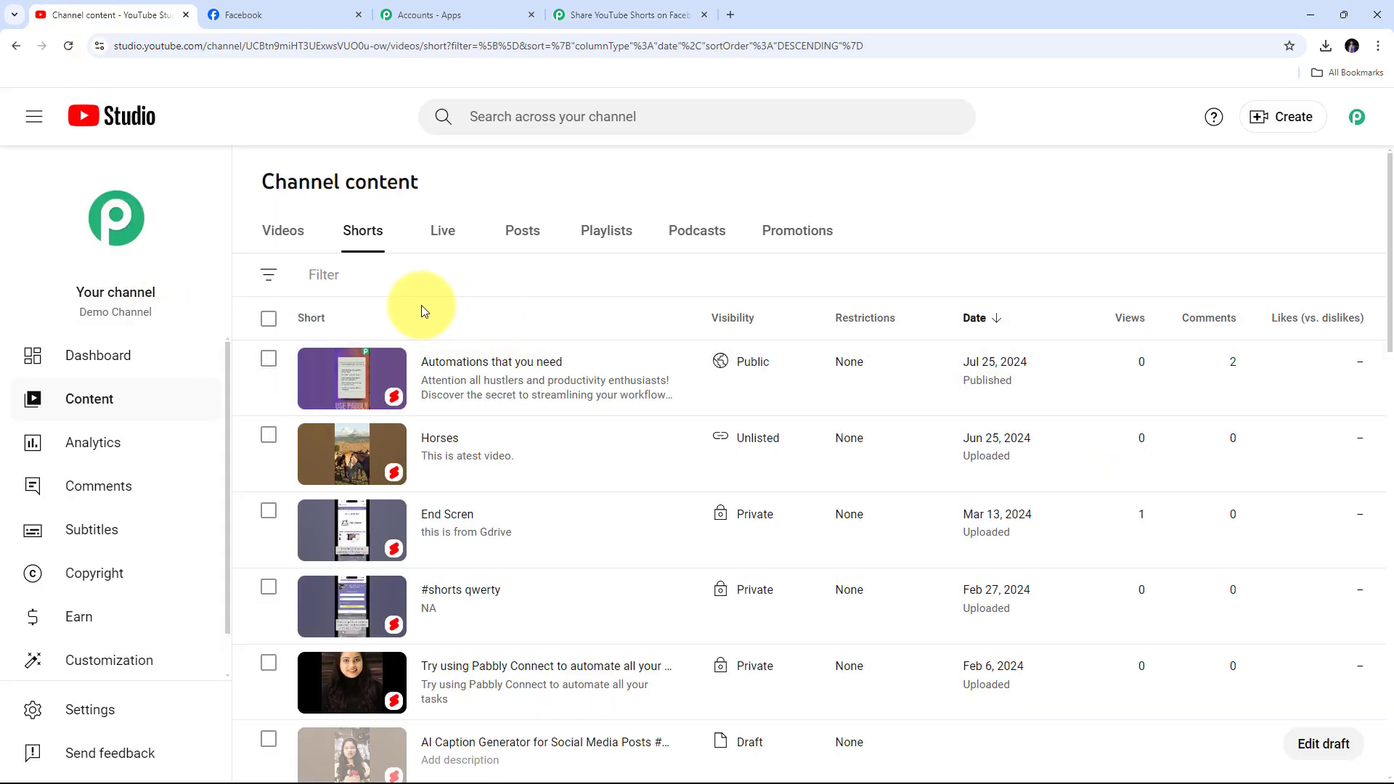
{"action": "left_click", "coordinate": [1267, 129]}
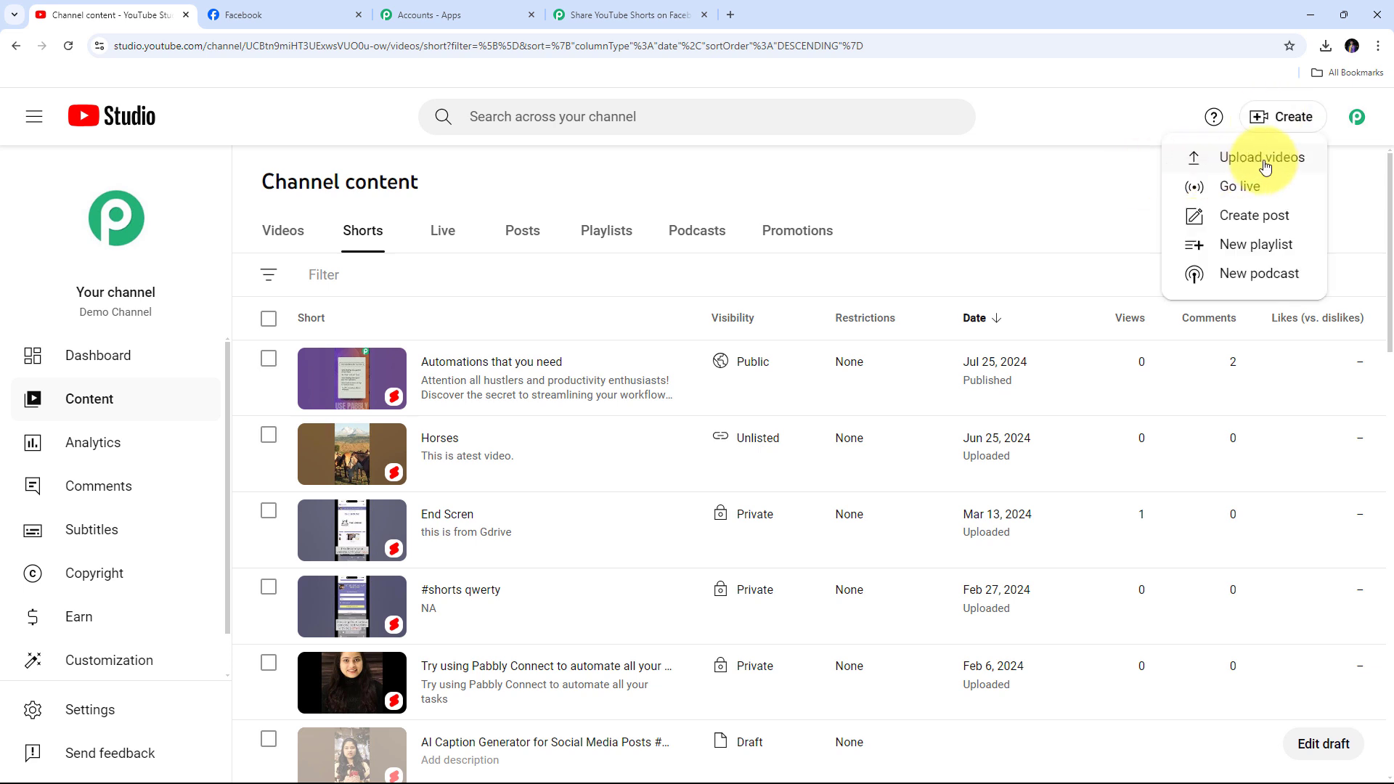
{"action": "left_click", "coordinate": [1266, 166]}
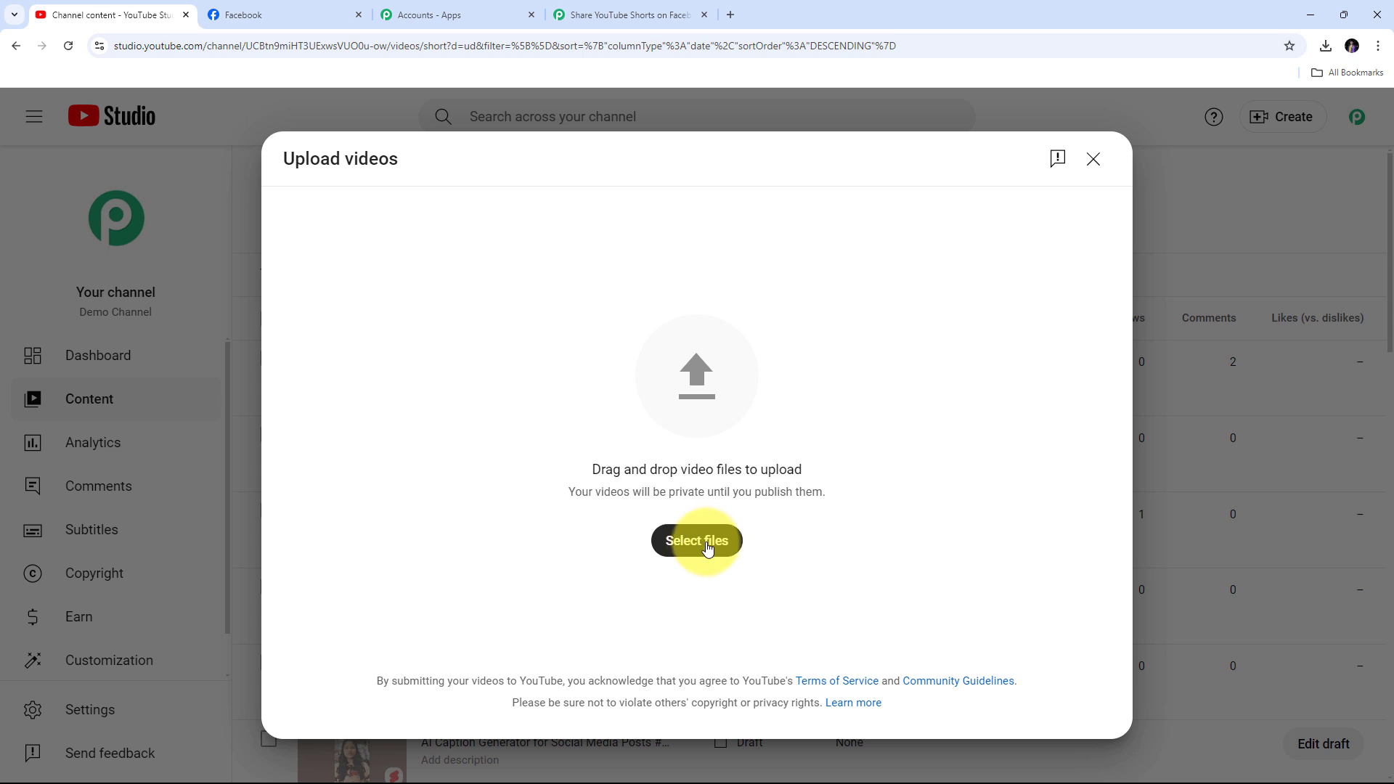
{"action": "left_click", "coordinate": [708, 550]}
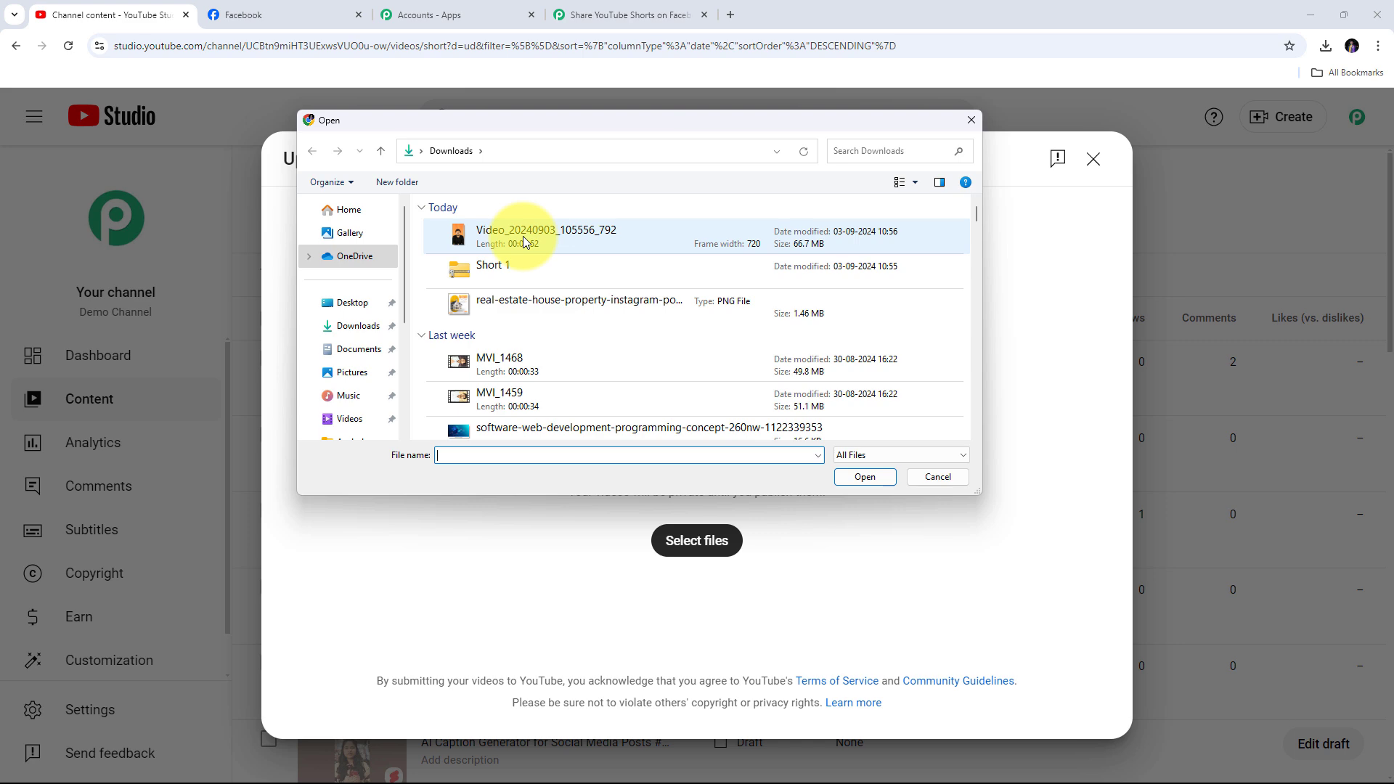
{"action": "double_click", "coordinate": [523, 236]}
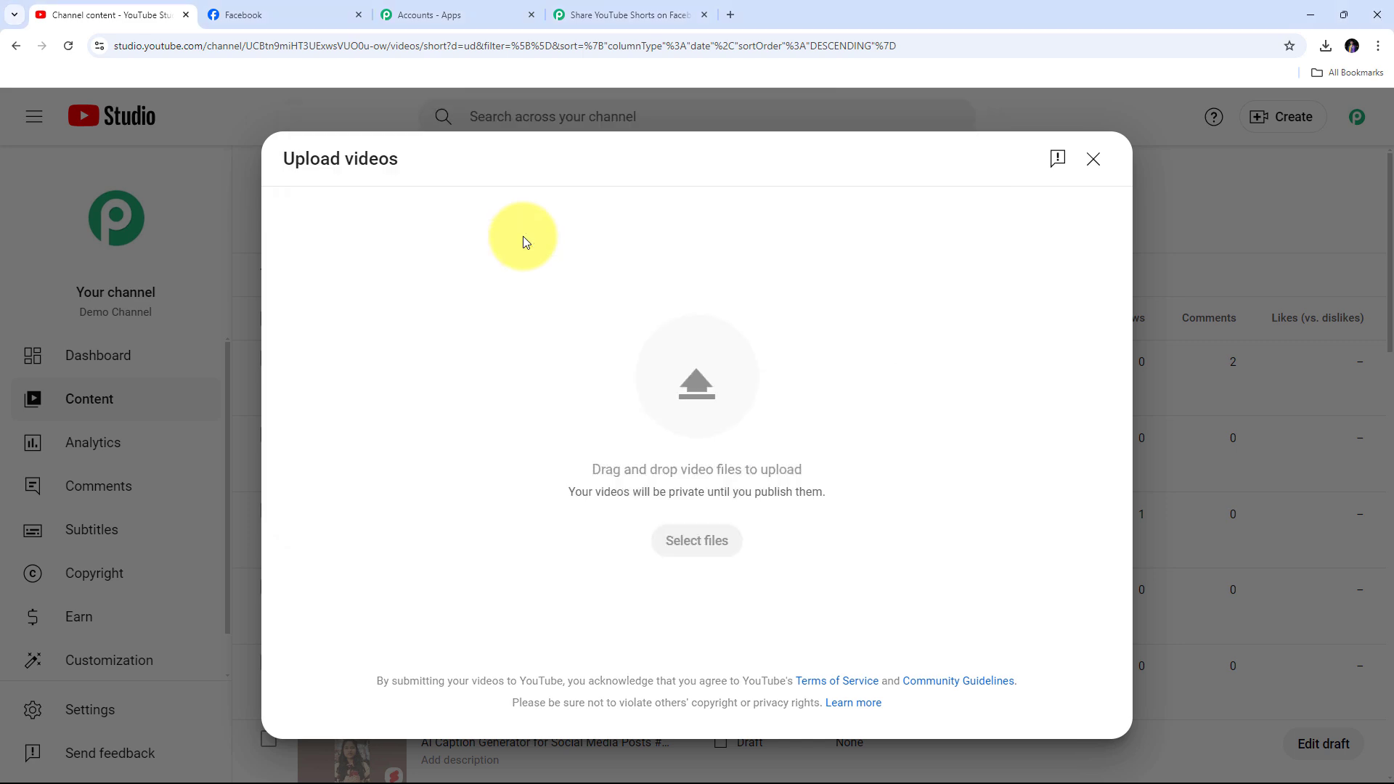
Replace the uploaded video's title with "Easily make Automations with Pabbly Connect #shorts"
{"action": "left_click_drag", "start_coordinate": [581, 353], "coordinate": [318, 355]}
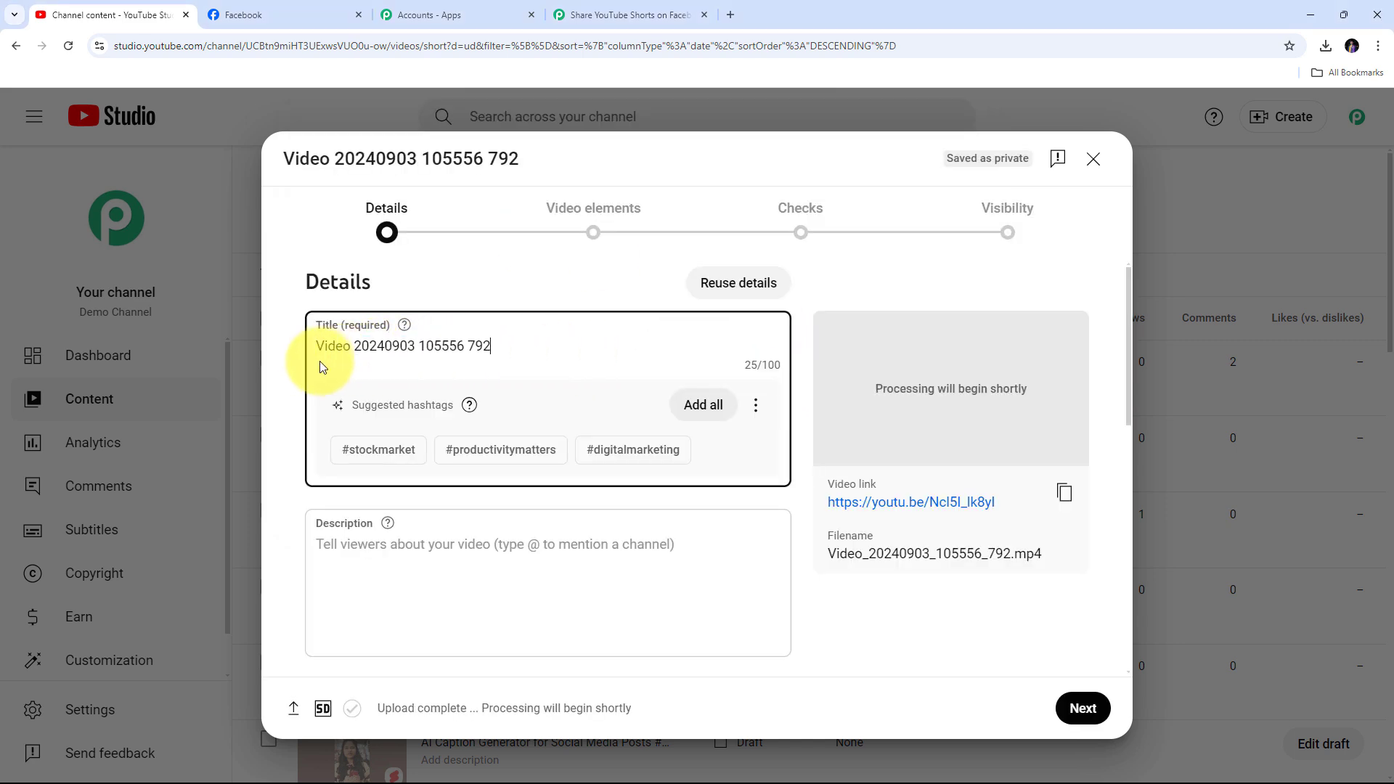
{"action": "key", "text": "BackSpace"}
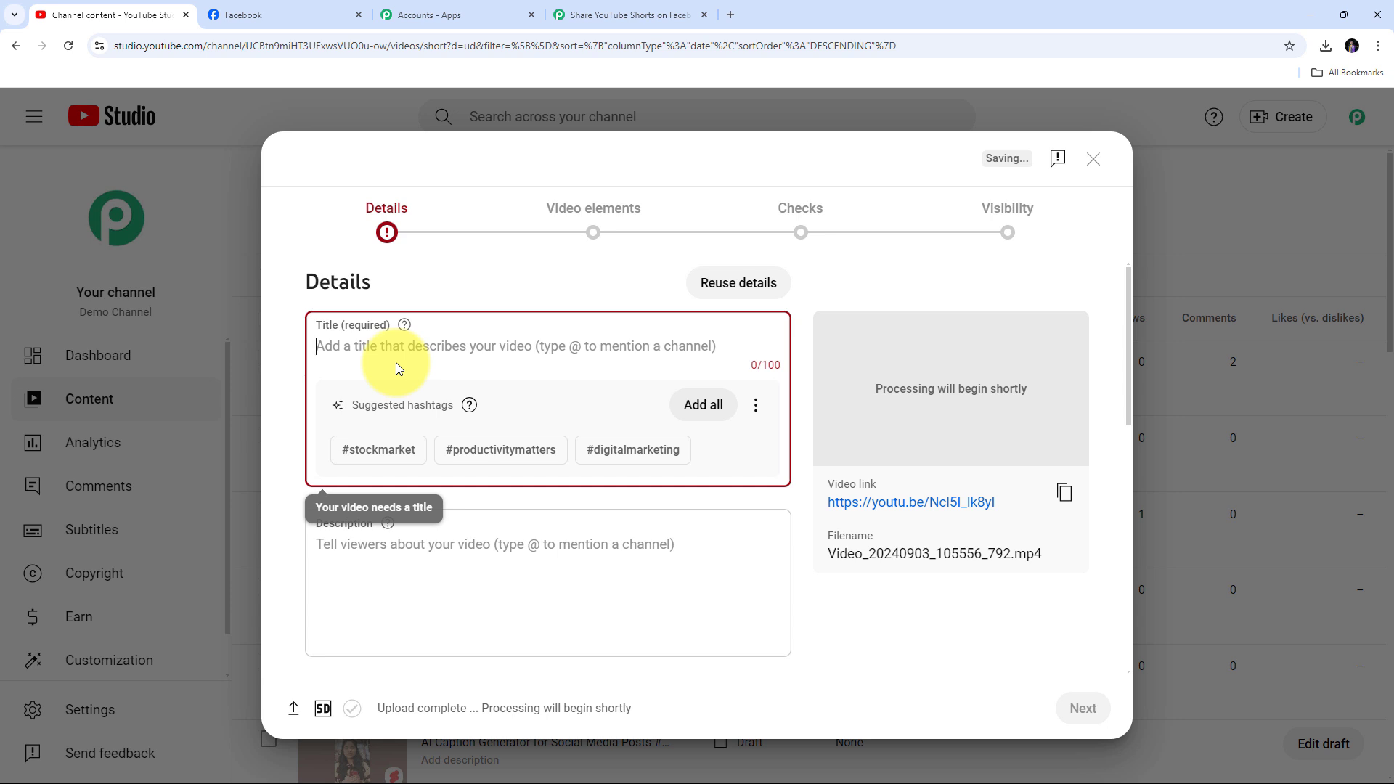
{"action": "type", "text": "Easily make Automations with Pabbly Connect"}
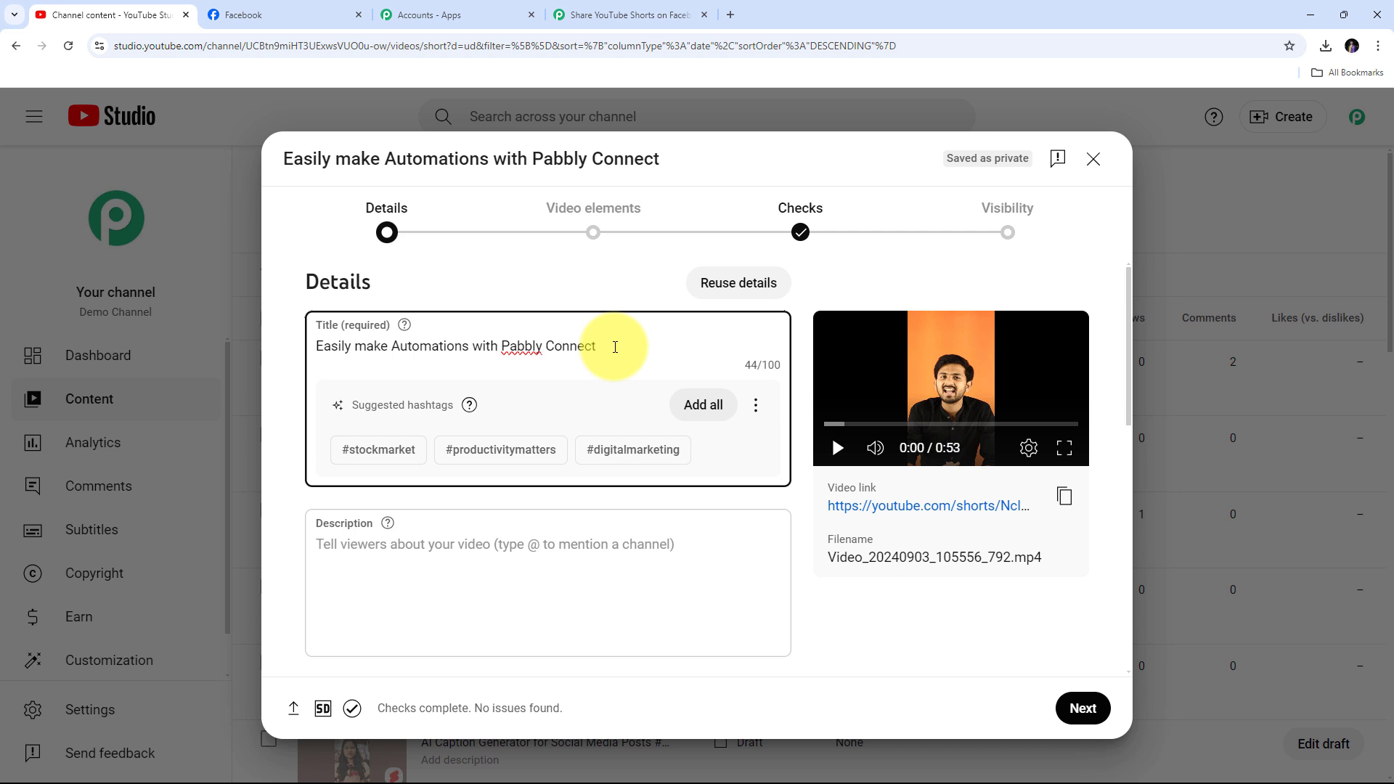
{"action": "type", "text": "#shorta"}
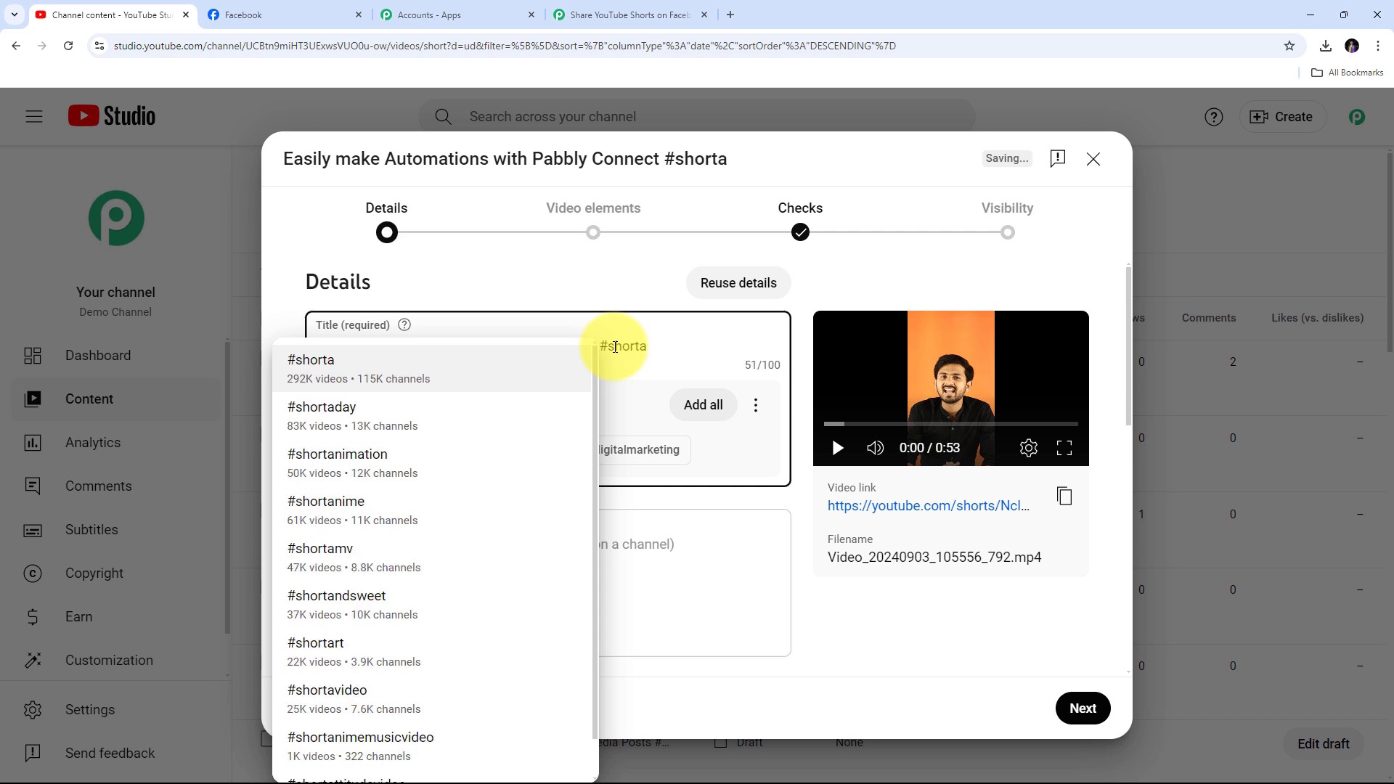
{"action": "key", "text": "BackSpace"}
{"action": "type", "text": "s"}
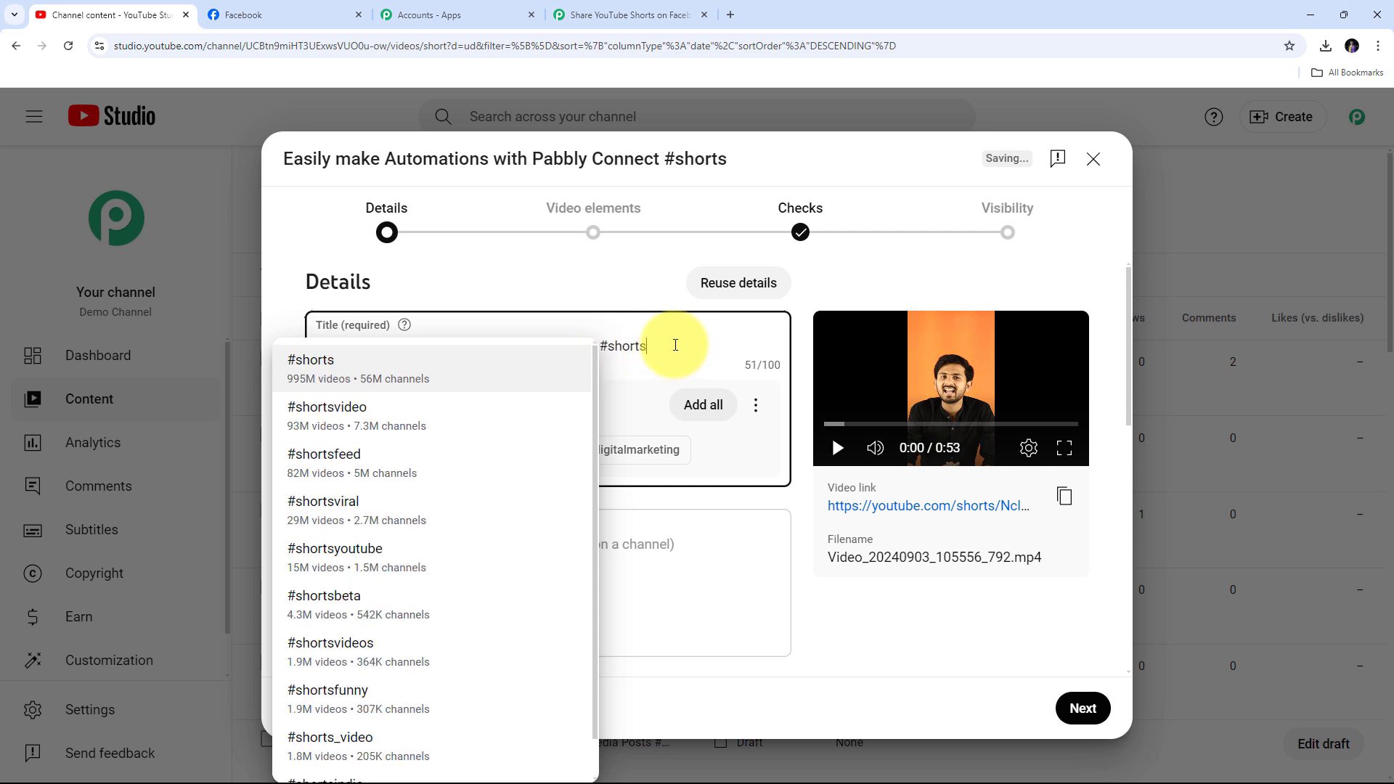
{"action": "left_click", "coordinate": [420, 364]}
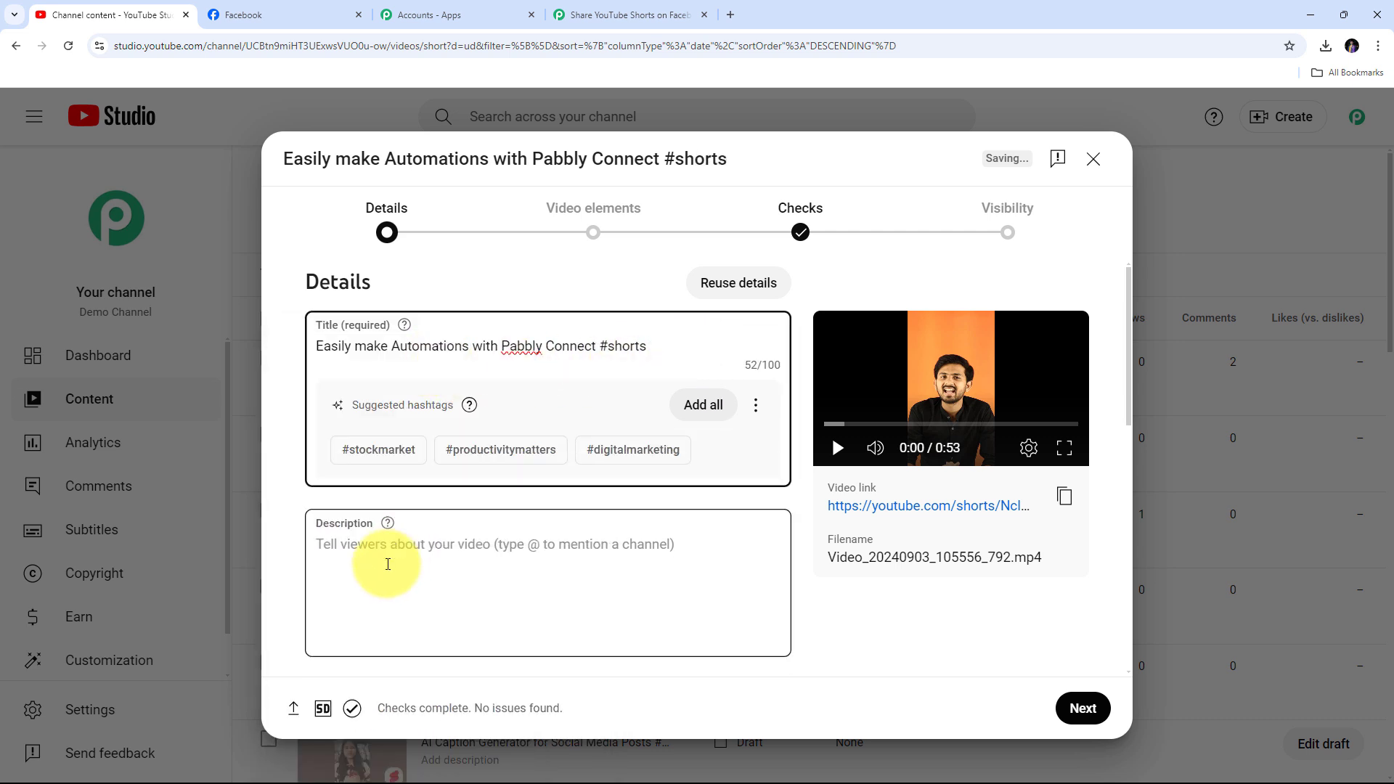
Add a description beginning "Tired of juggling multiple tools and manual tasks?" and mark the Short as not made for kids
{"action": "left_click", "coordinate": [442, 565]}
{"action": "type", "text": "Tired of juggling multiple tools and manual tasks?  Automate your digital marketing workflow with Pabbly Connect!  This video reveals how to effortlessly connect your favorite marketing tools and streamline your campaigns."}
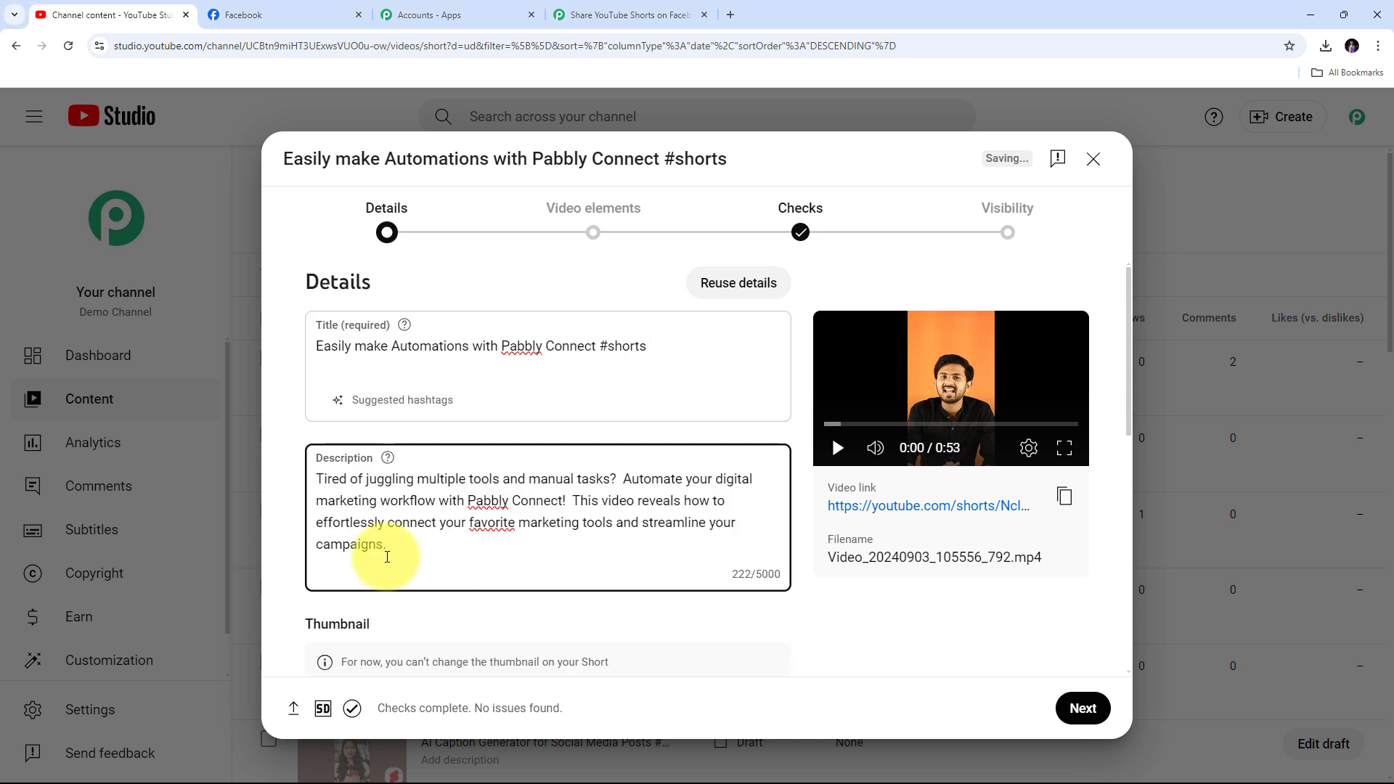
{"action": "scroll", "coordinate": [544, 482], "scroll_direction": "down", "scroll_amount": 8}
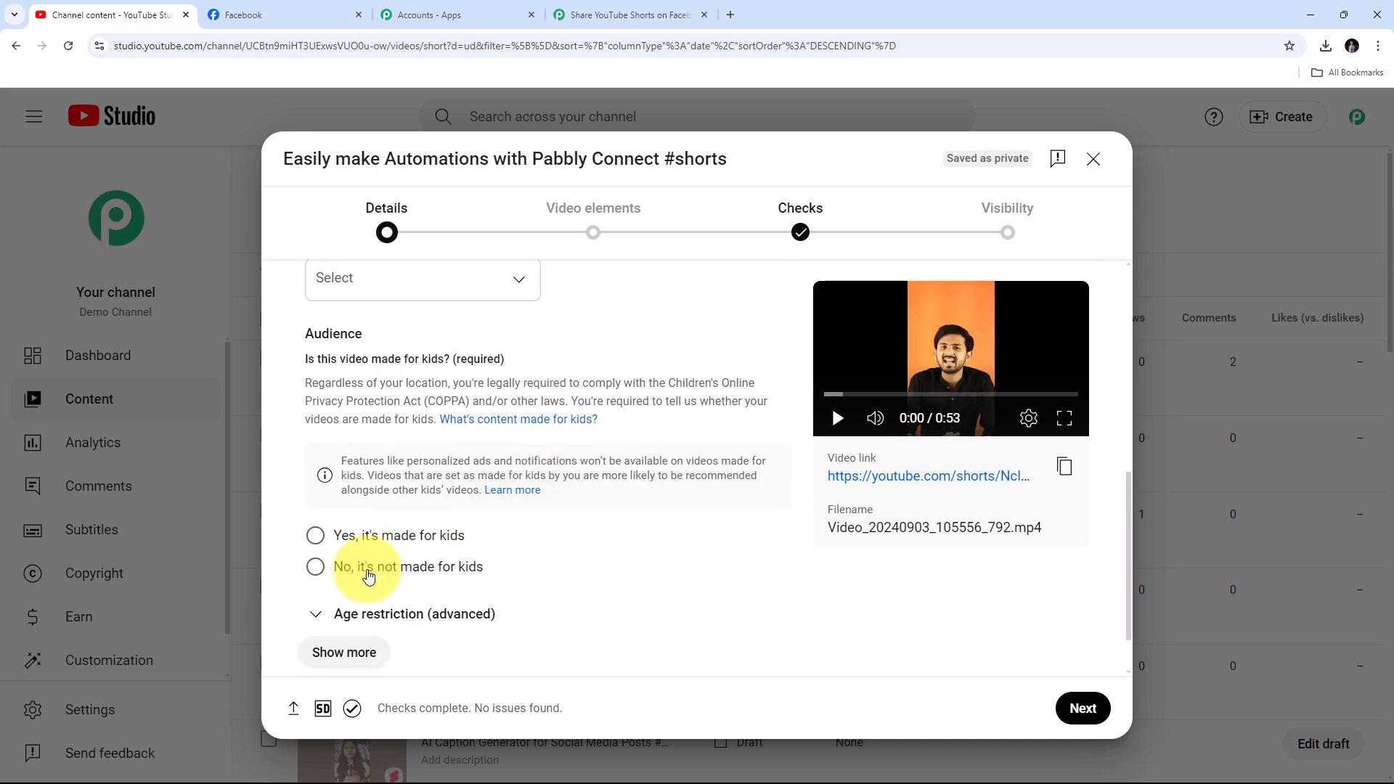
{"action": "left_click", "coordinate": [397, 573]}
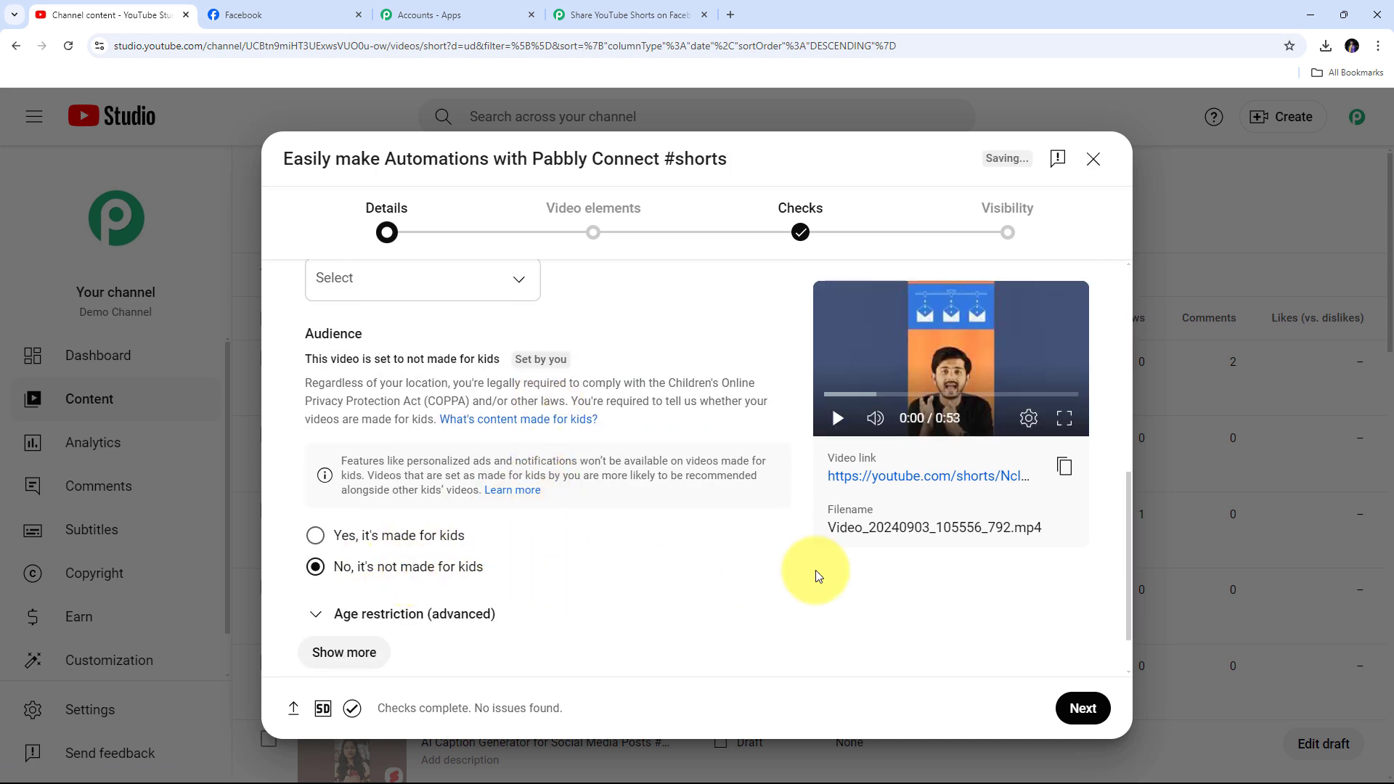
Publish the Short with Public visibility, leaving the video elements empty, and dismiss the sharing dialog
{"action": "left_click", "coordinate": [1074, 710]}
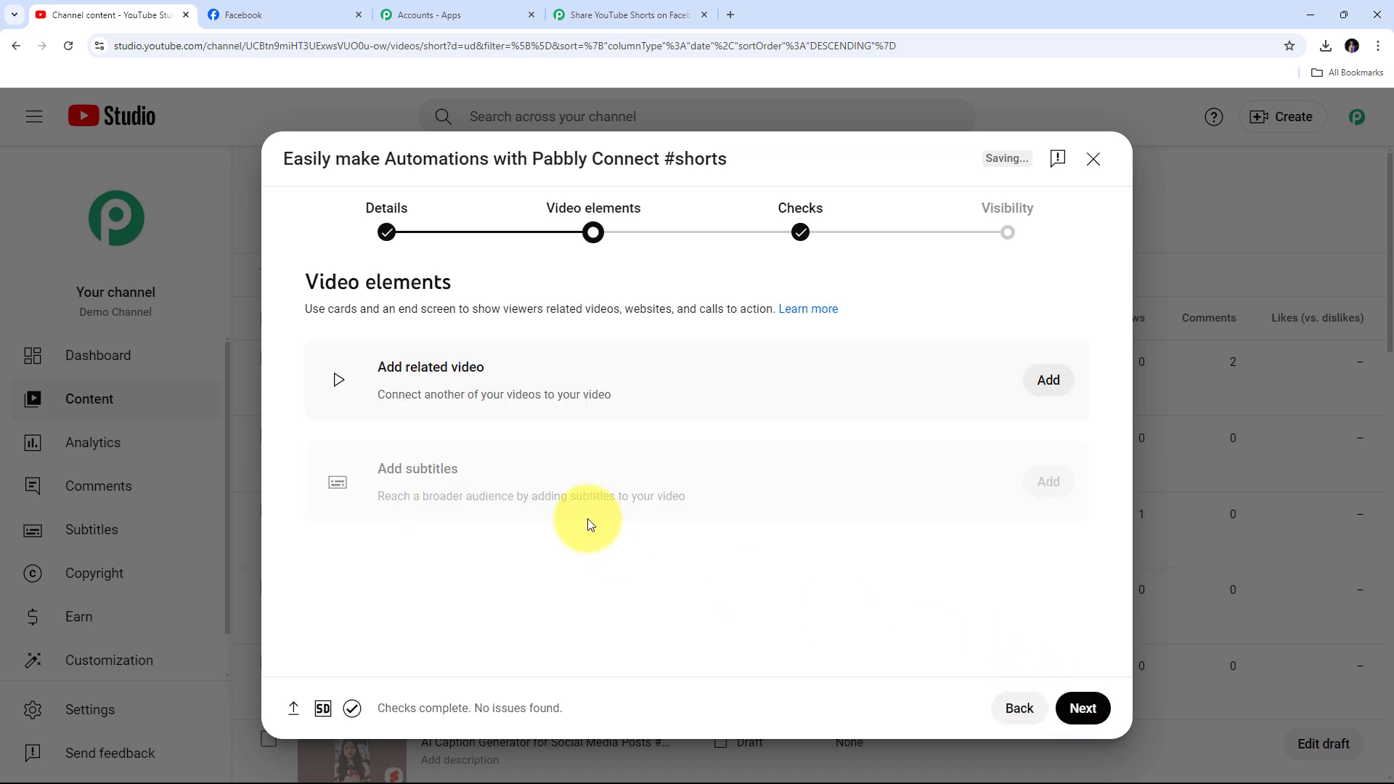
{"action": "left_click", "coordinate": [1087, 710]}
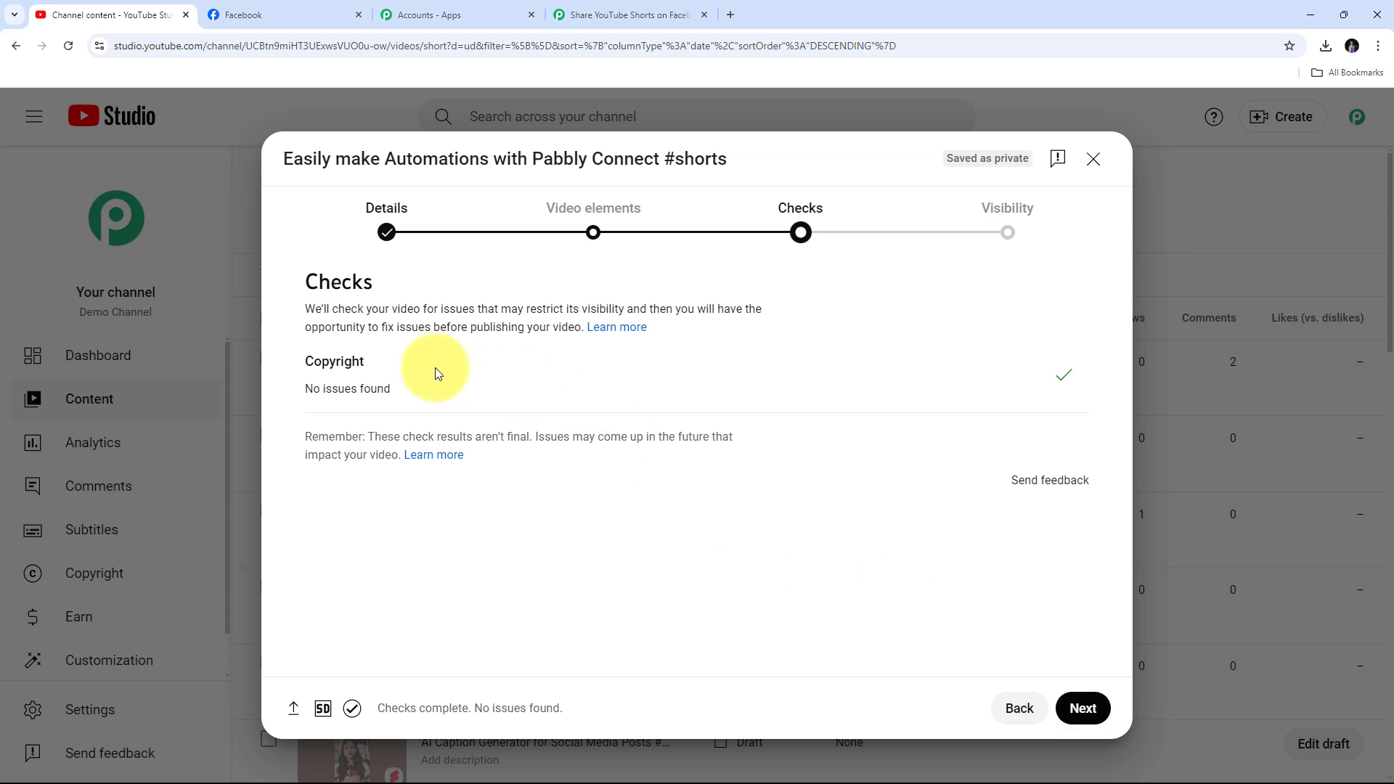
{"action": "left_click", "coordinate": [1083, 712]}
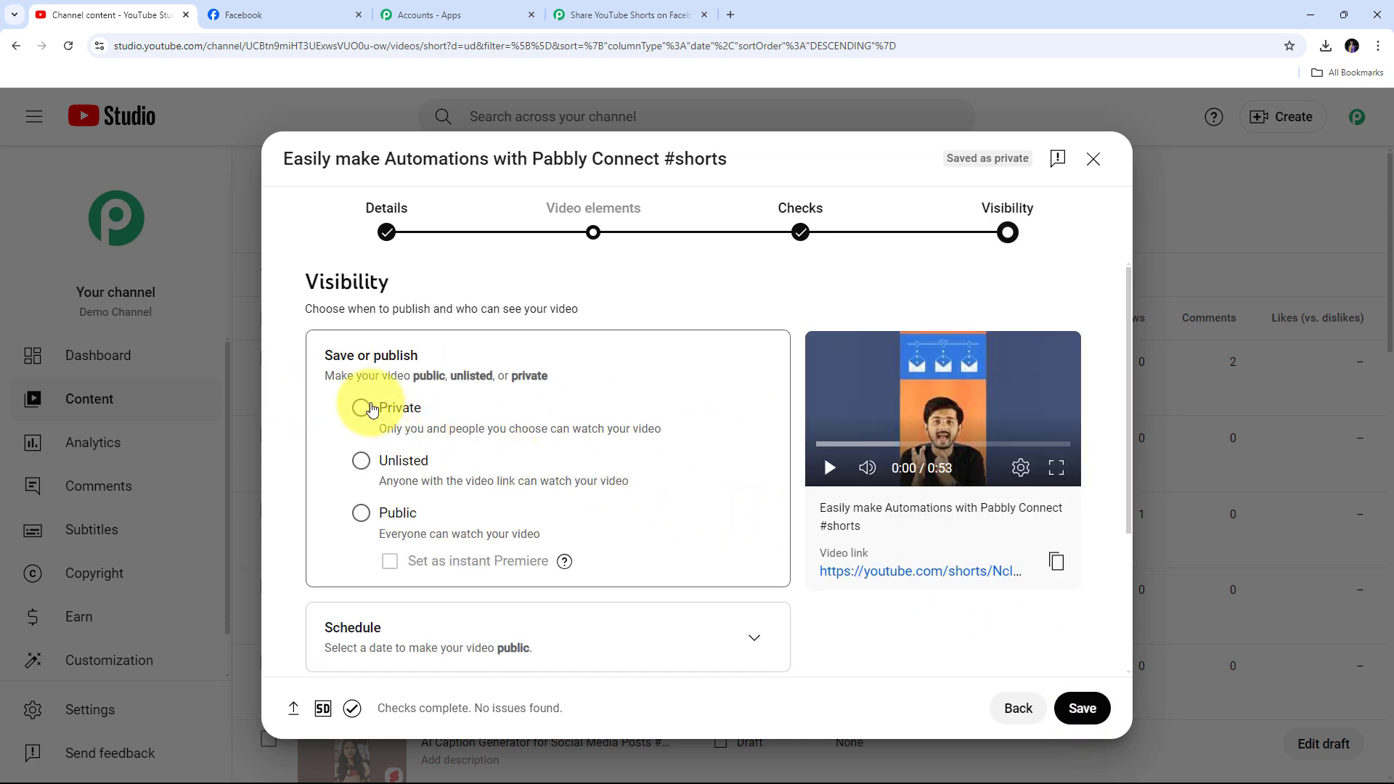
{"action": "left_click", "coordinate": [361, 517]}
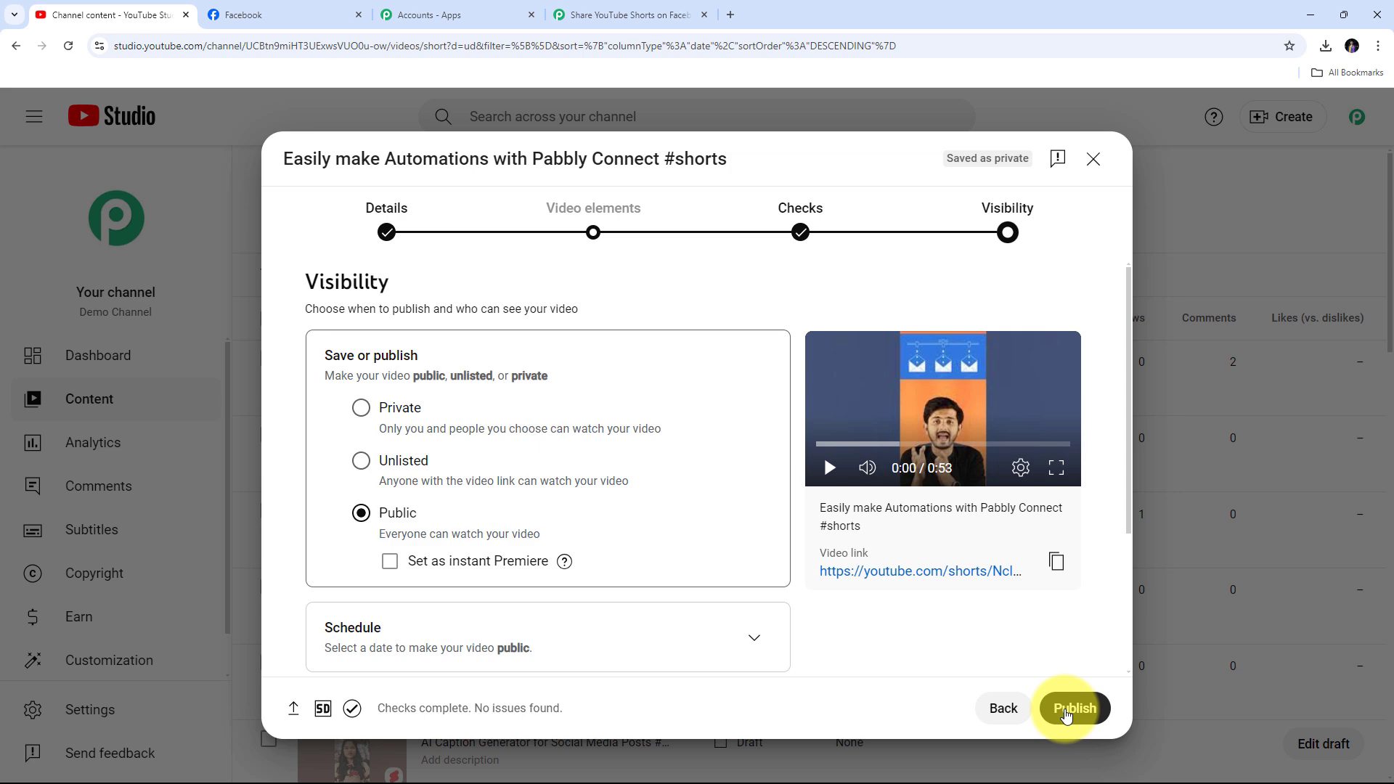
{"action": "left_click", "coordinate": [1065, 715]}
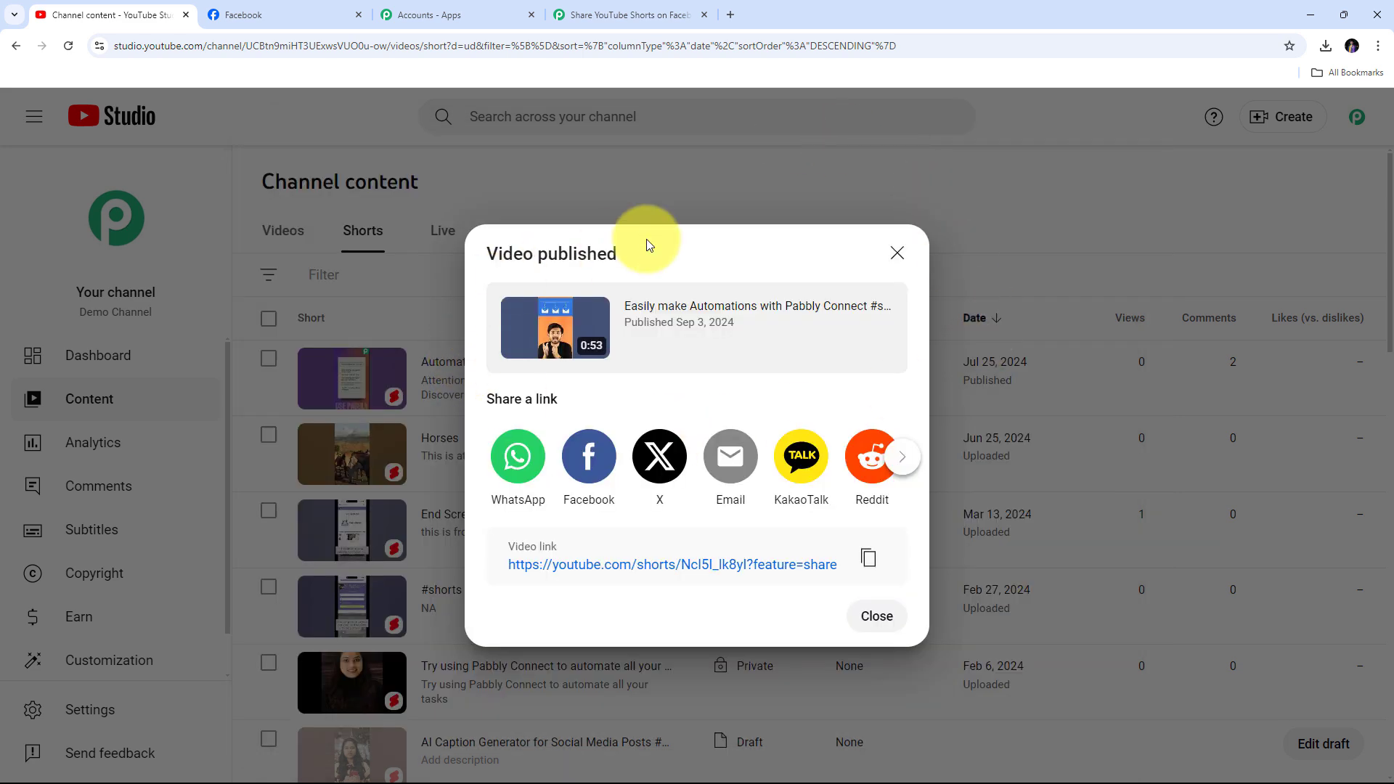
{"action": "left_click", "coordinate": [896, 254]}
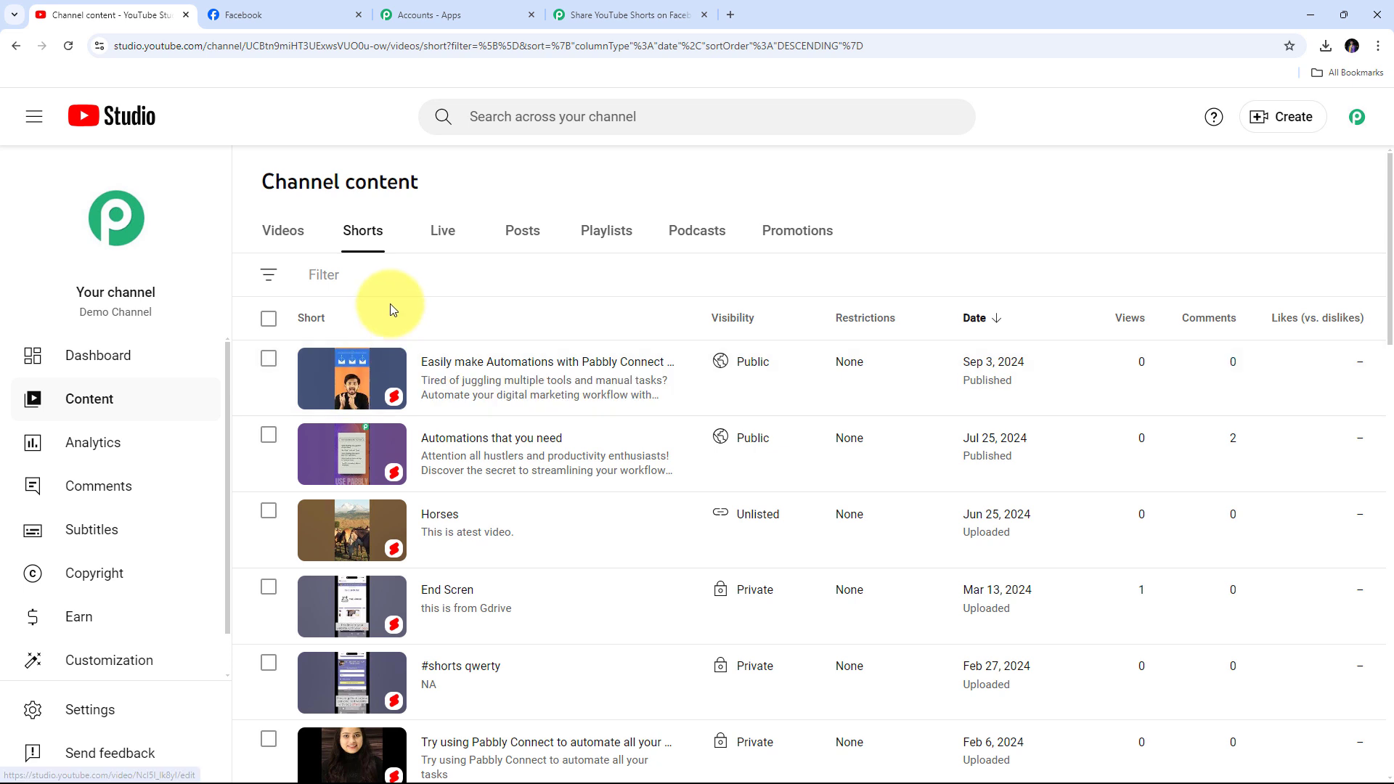
Return to the Pabbly Connect workflow, save the YouTube trigger and send its test request
{"action": "left_click", "coordinate": [595, 14]}
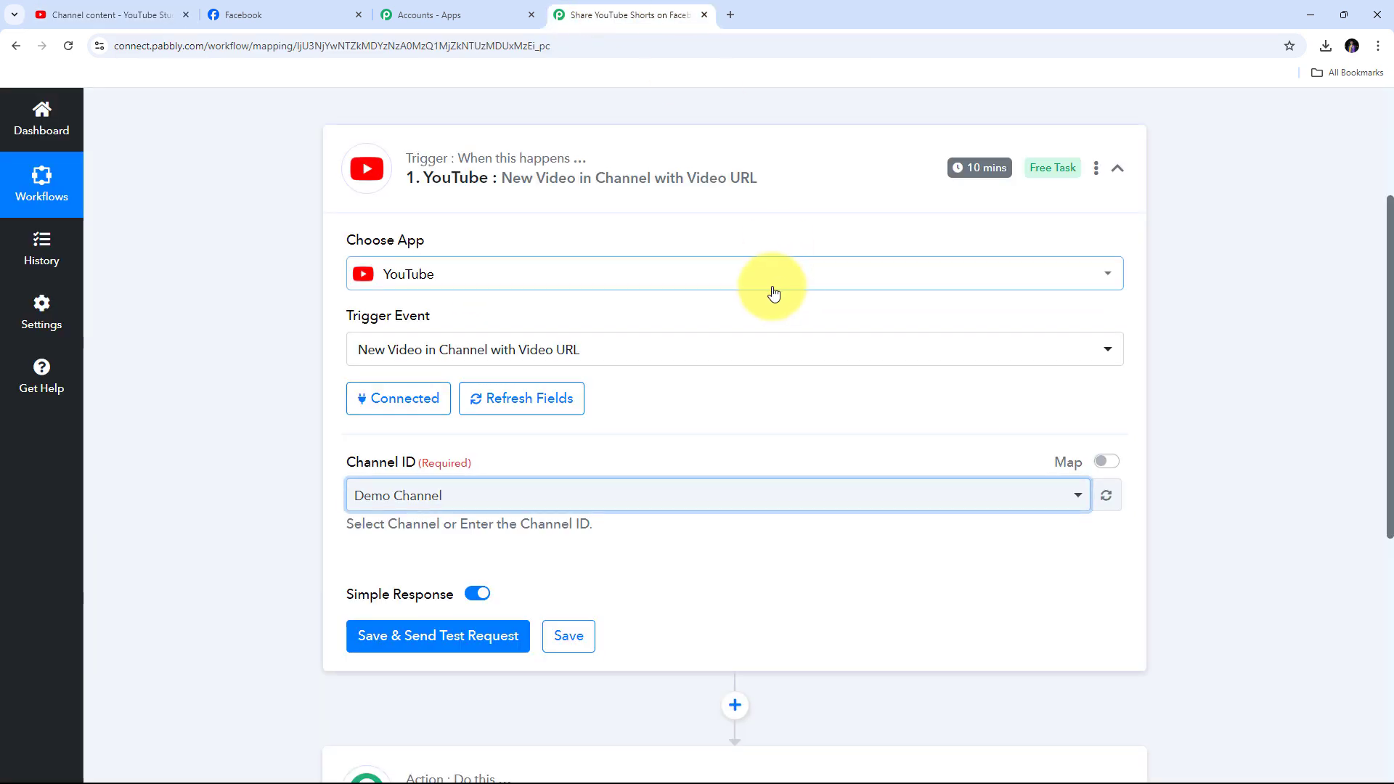
{"action": "scroll", "coordinate": [774, 292], "scroll_direction": "down", "scroll_amount": 3}
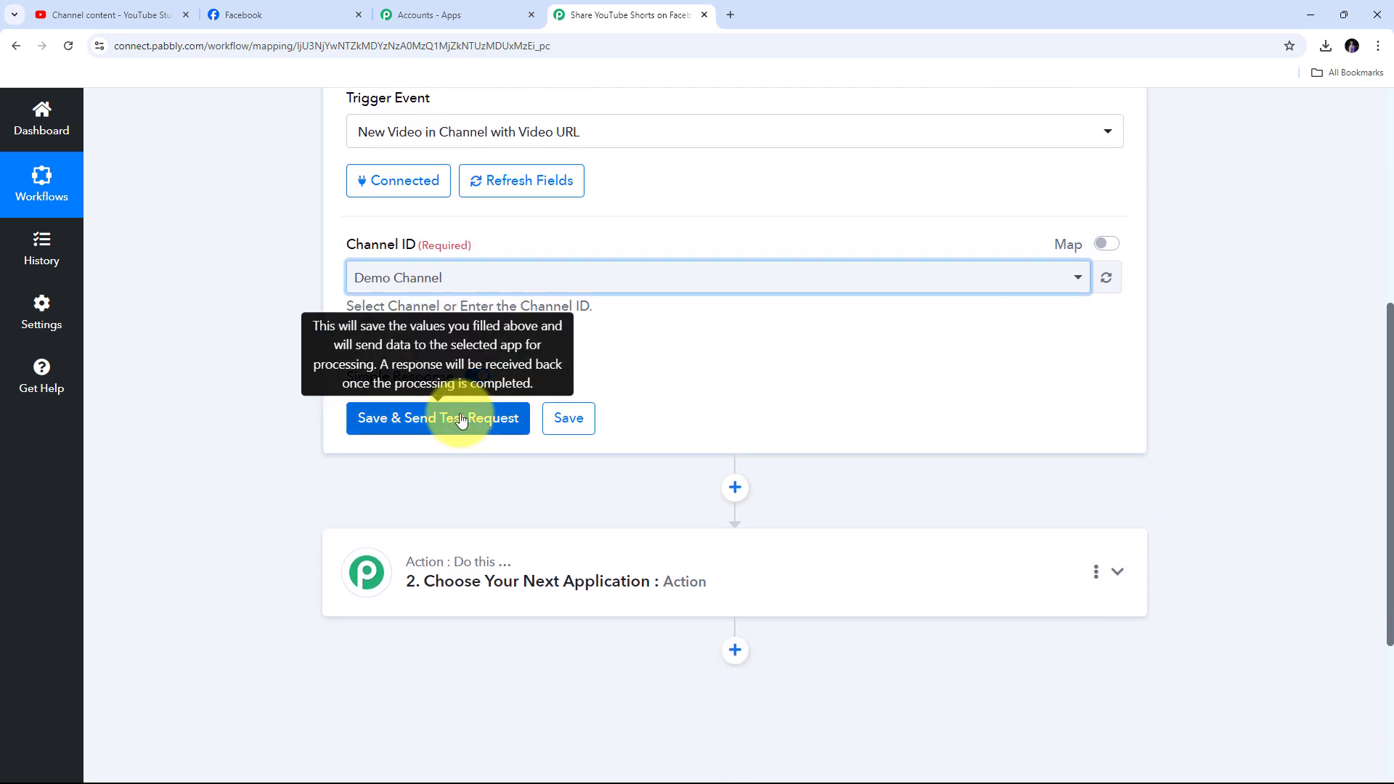
{"action": "left_click", "coordinate": [461, 419]}
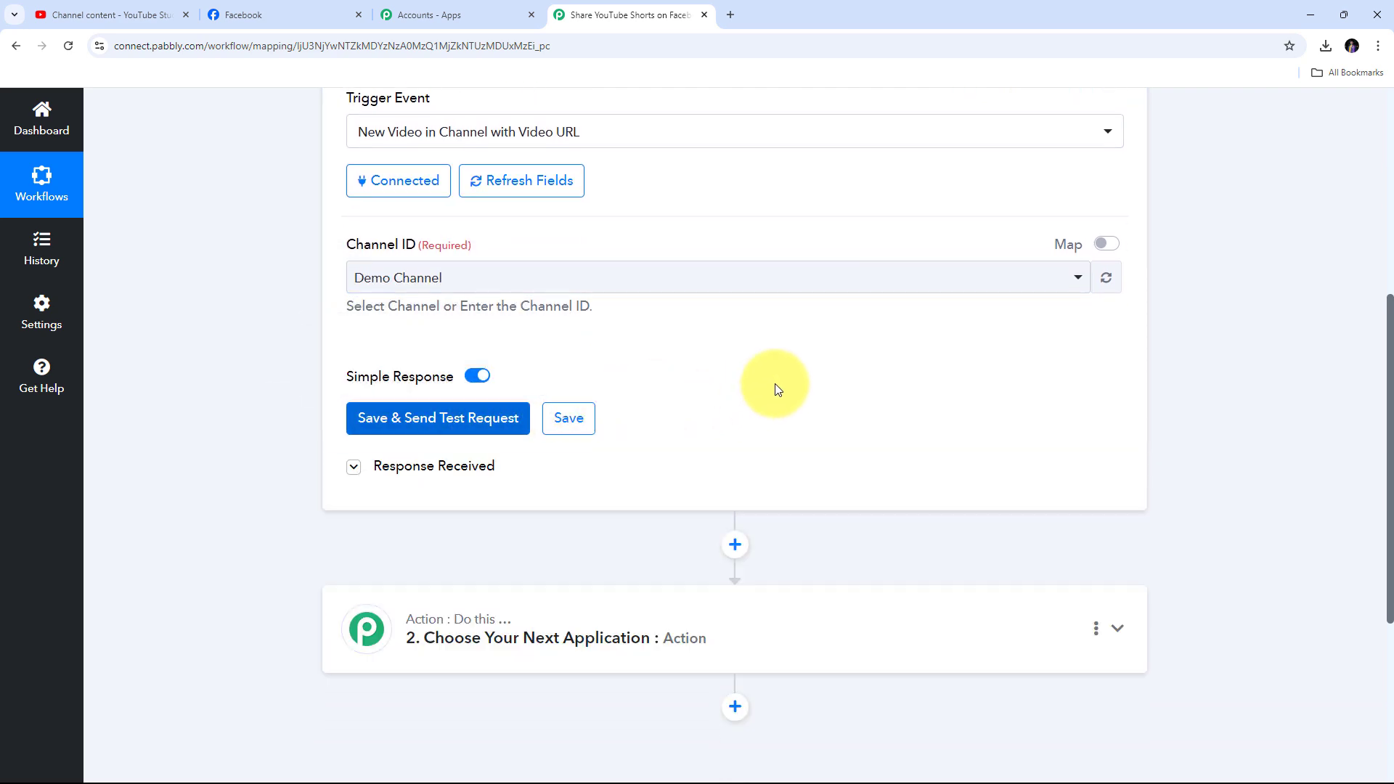
Examine the trigger's received response, checking the video URL and the #shorts hashtag in the snippet title
{"action": "scroll", "coordinate": [1307, 363], "scroll_direction": "down", "scroll_amount": 5}
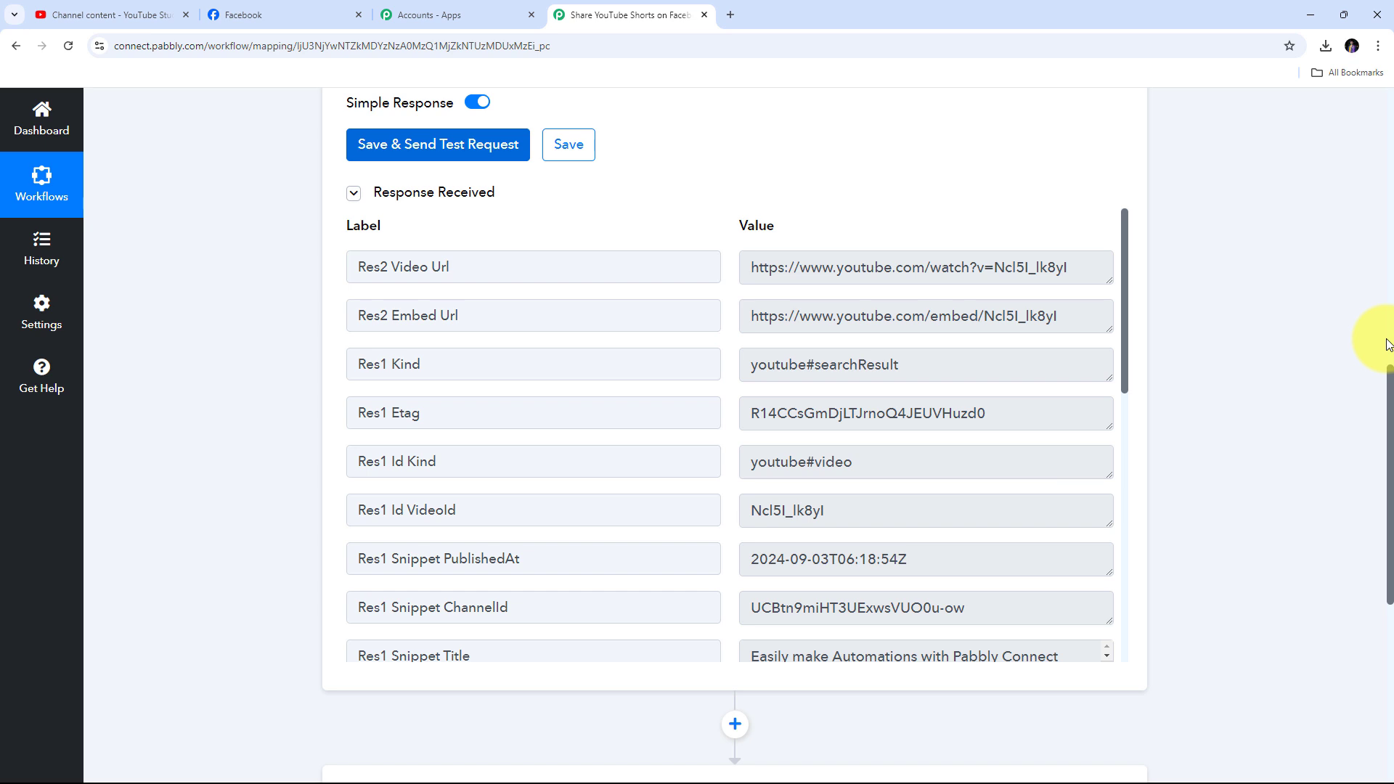
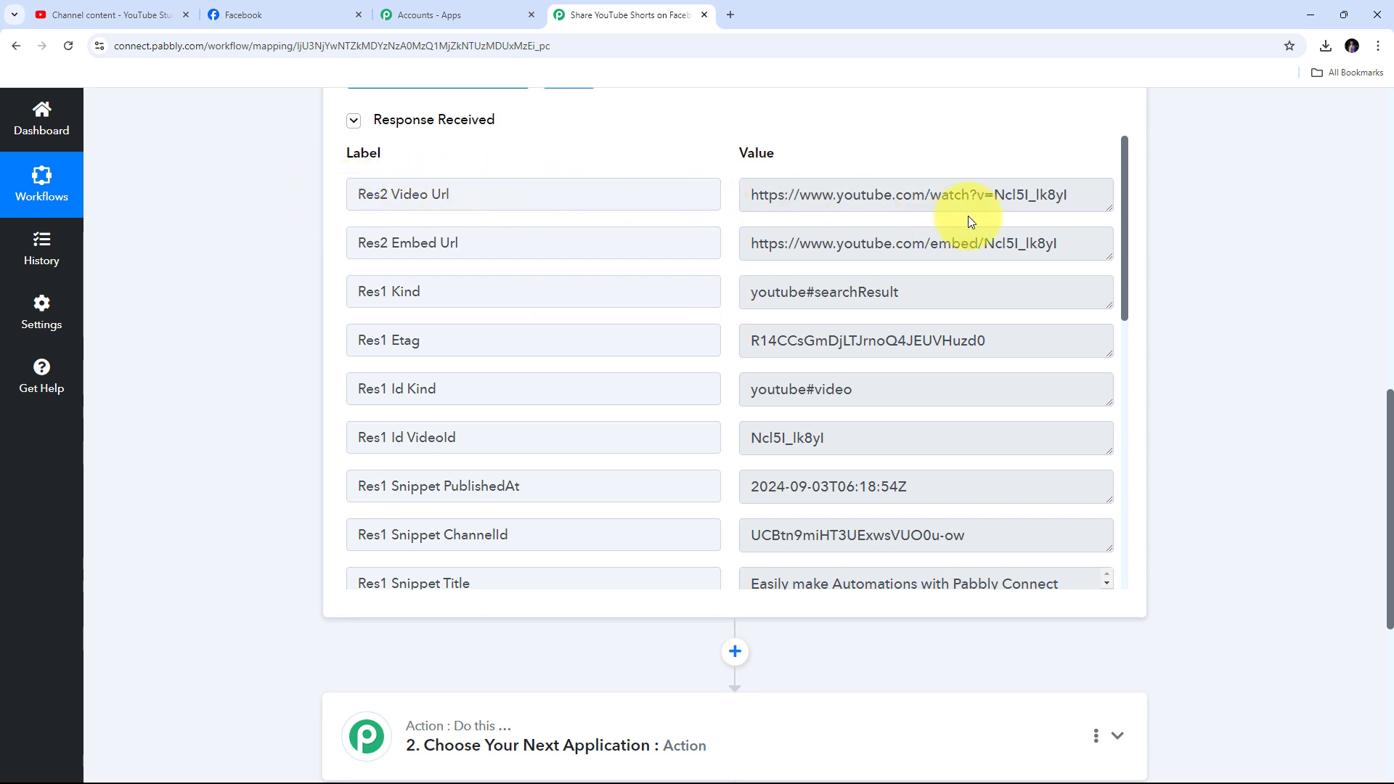
{"action": "left_click_drag", "start_coordinate": [1112, 205], "coordinate": [1111, 286]}
{"action": "left_click_drag", "start_coordinate": [1079, 202], "coordinate": [700, 211]}
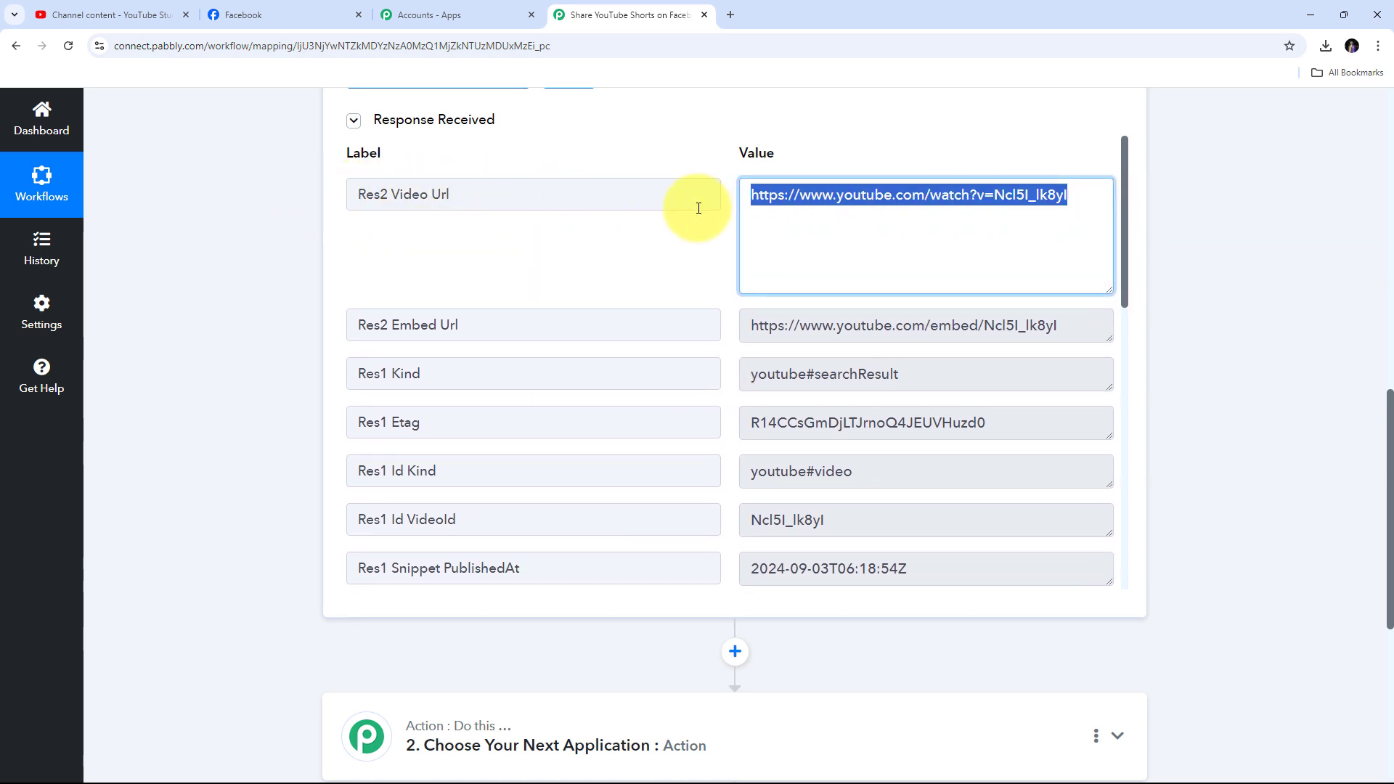
{"action": "scroll", "coordinate": [818, 229], "scroll_direction": "down", "scroll_amount": 2}
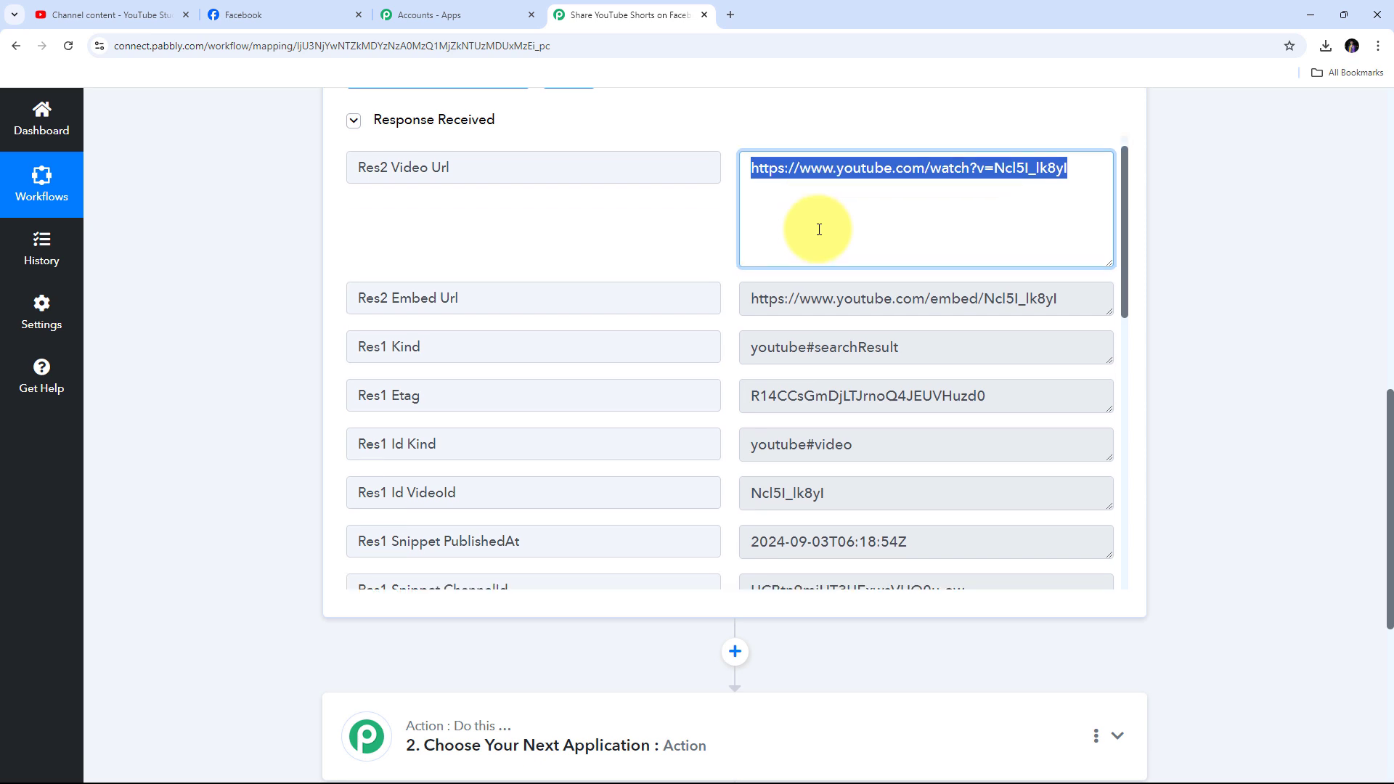
{"action": "scroll", "coordinate": [819, 229], "scroll_direction": "down", "scroll_amount": 2}
{"action": "left_click_drag", "start_coordinate": [1108, 392], "coordinate": [1096, 460]}
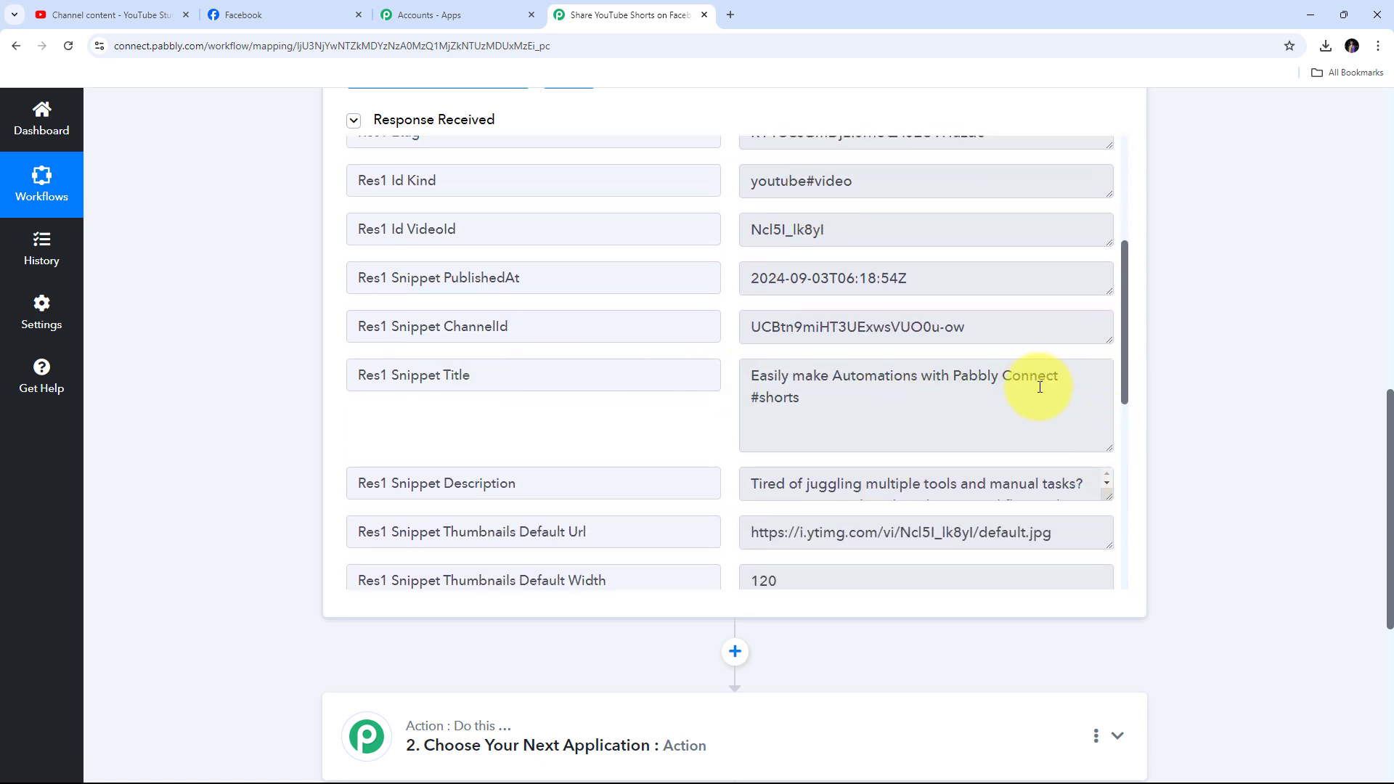
{"action": "left_click", "coordinate": [802, 397]}
{"action": "left_click_drag", "start_coordinate": [801, 397], "coordinate": [735, 400]}
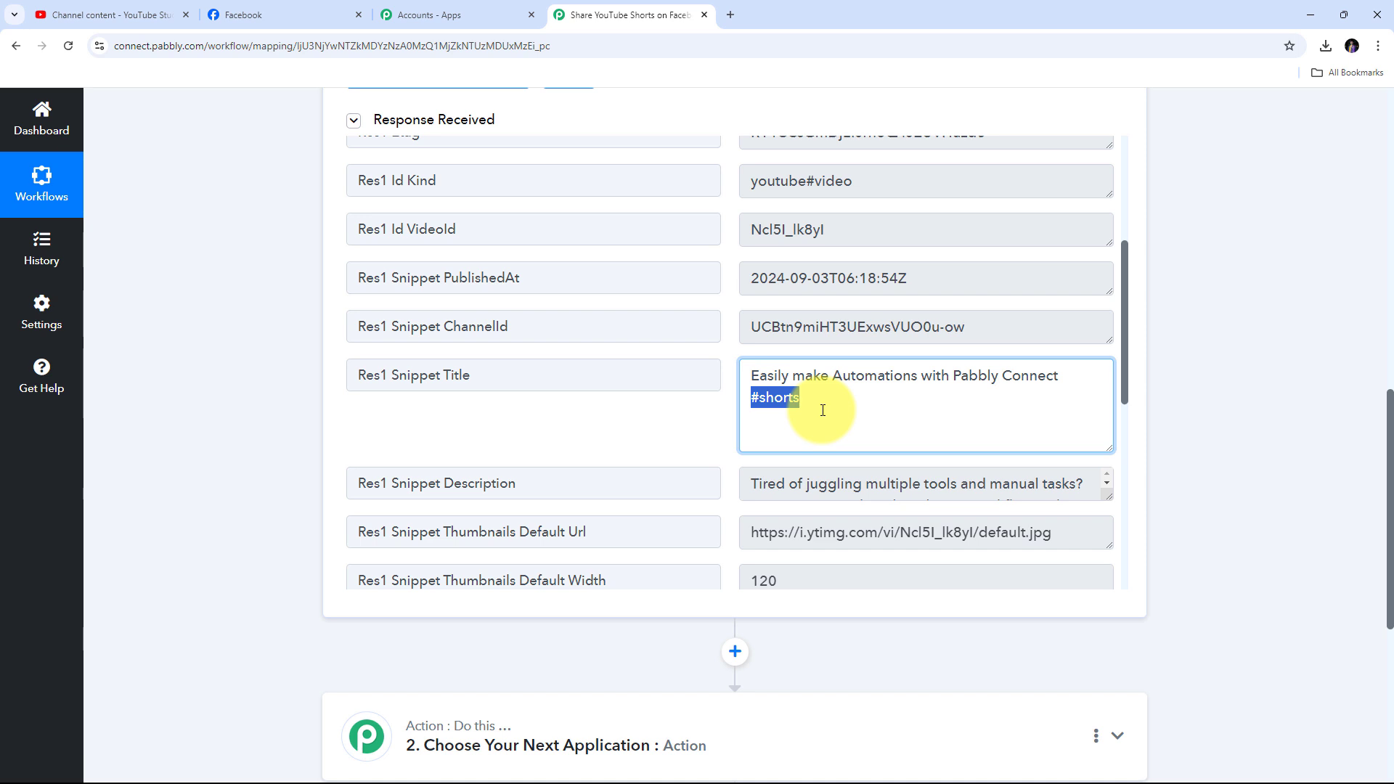
Examine the description, channel title and #shorts title hashtag in the YouTube trigger's response, along with the trigger's polling interval
{"action": "scroll", "coordinate": [835, 403], "scroll_direction": "down", "scroll_amount": 1}
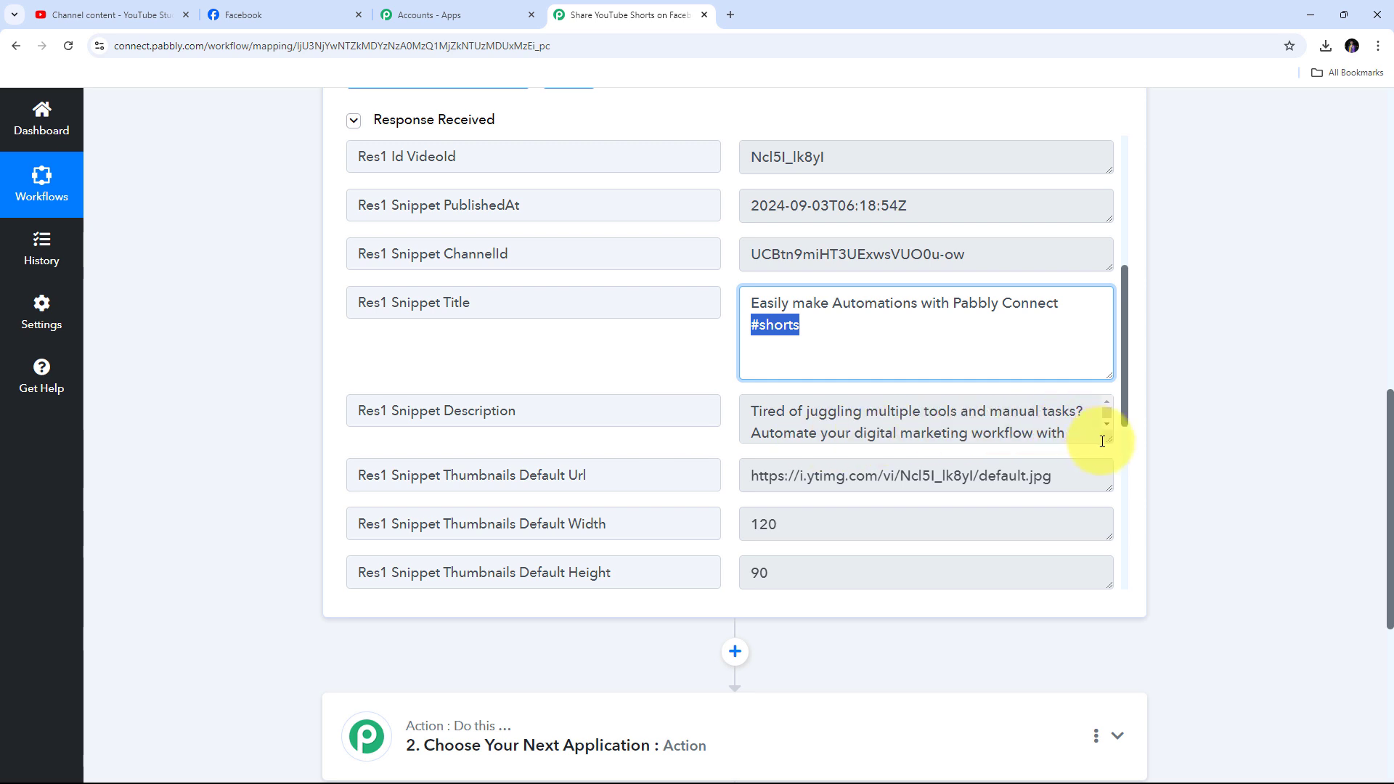
{"action": "left_click", "coordinate": [1101, 439]}
{"action": "scroll", "coordinate": [649, 445], "scroll_direction": "down", "scroll_amount": 1}
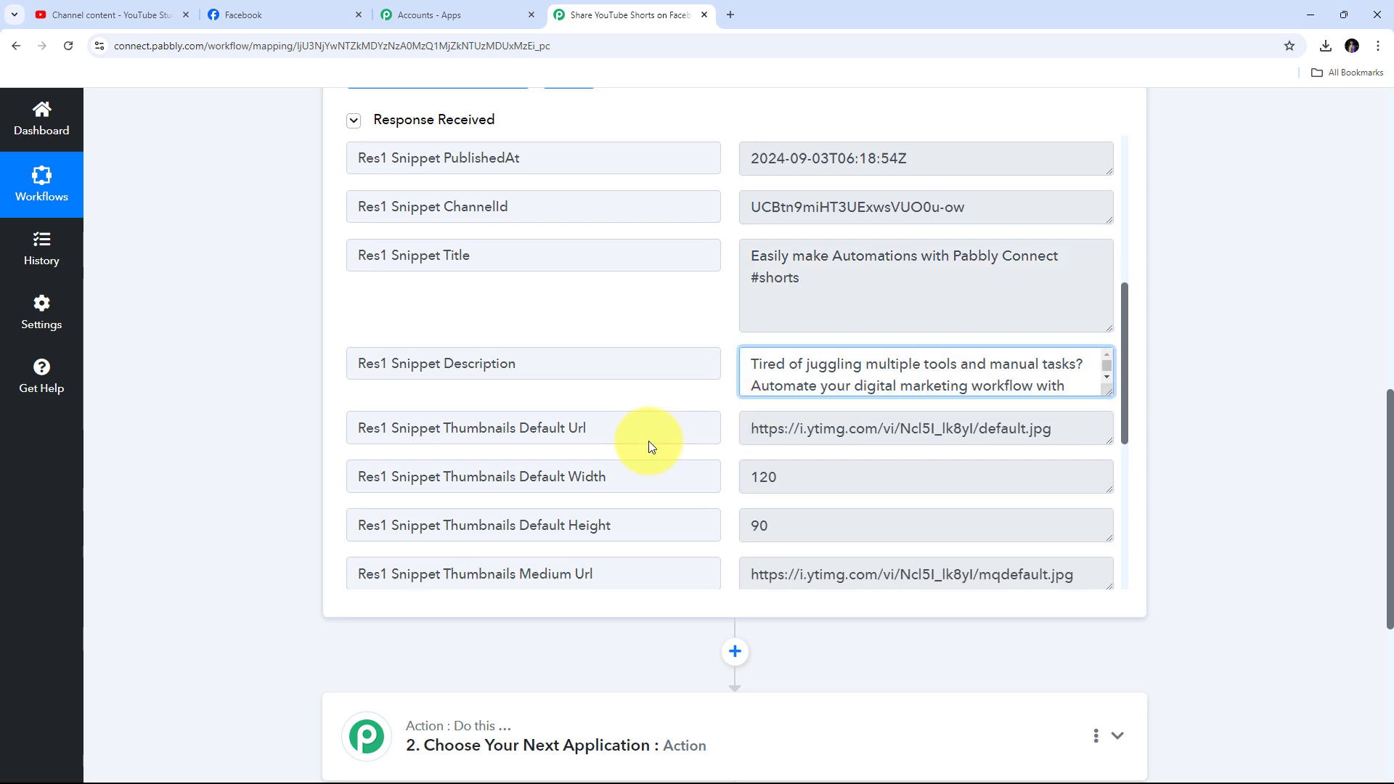
{"action": "scroll", "coordinate": [648, 444], "scroll_direction": "down", "scroll_amount": 2}
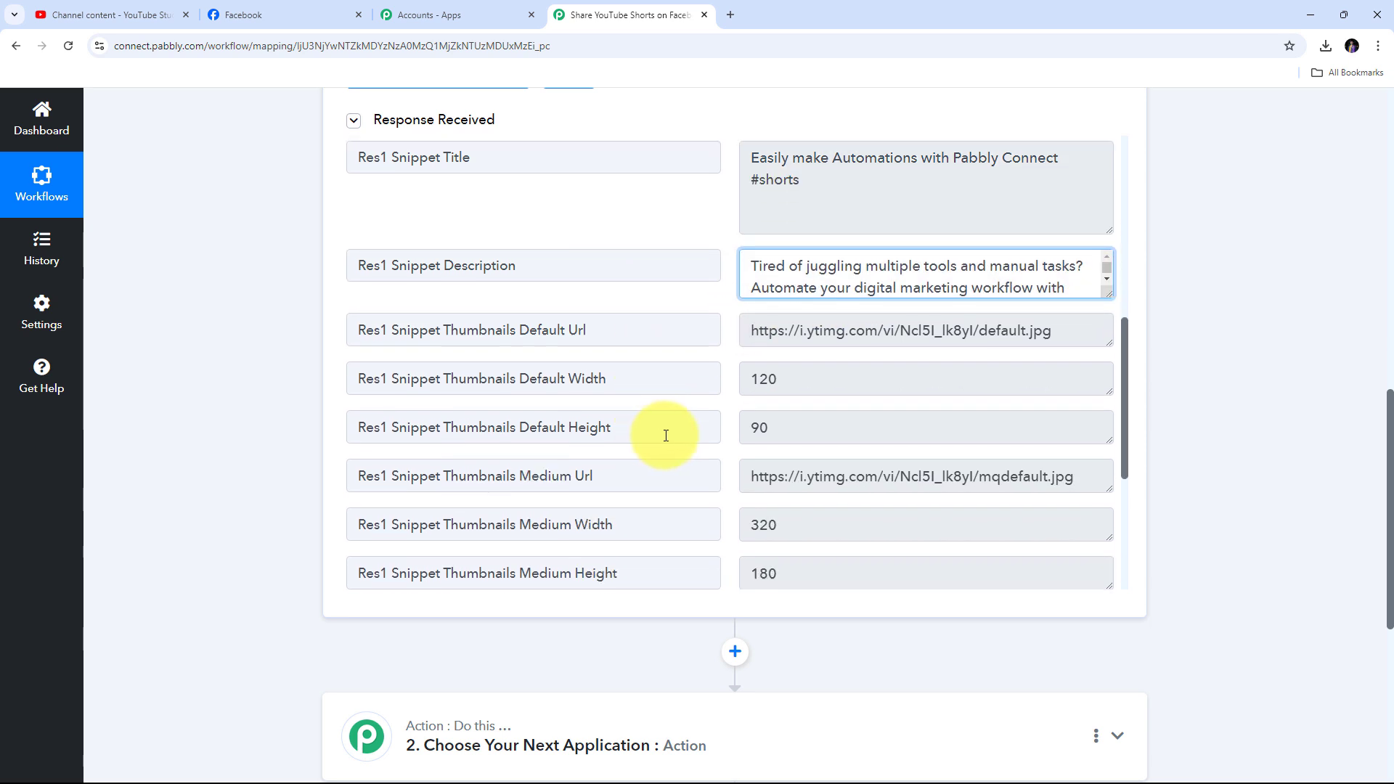
{"action": "scroll", "coordinate": [665, 434], "scroll_direction": "down", "scroll_amount": 4}
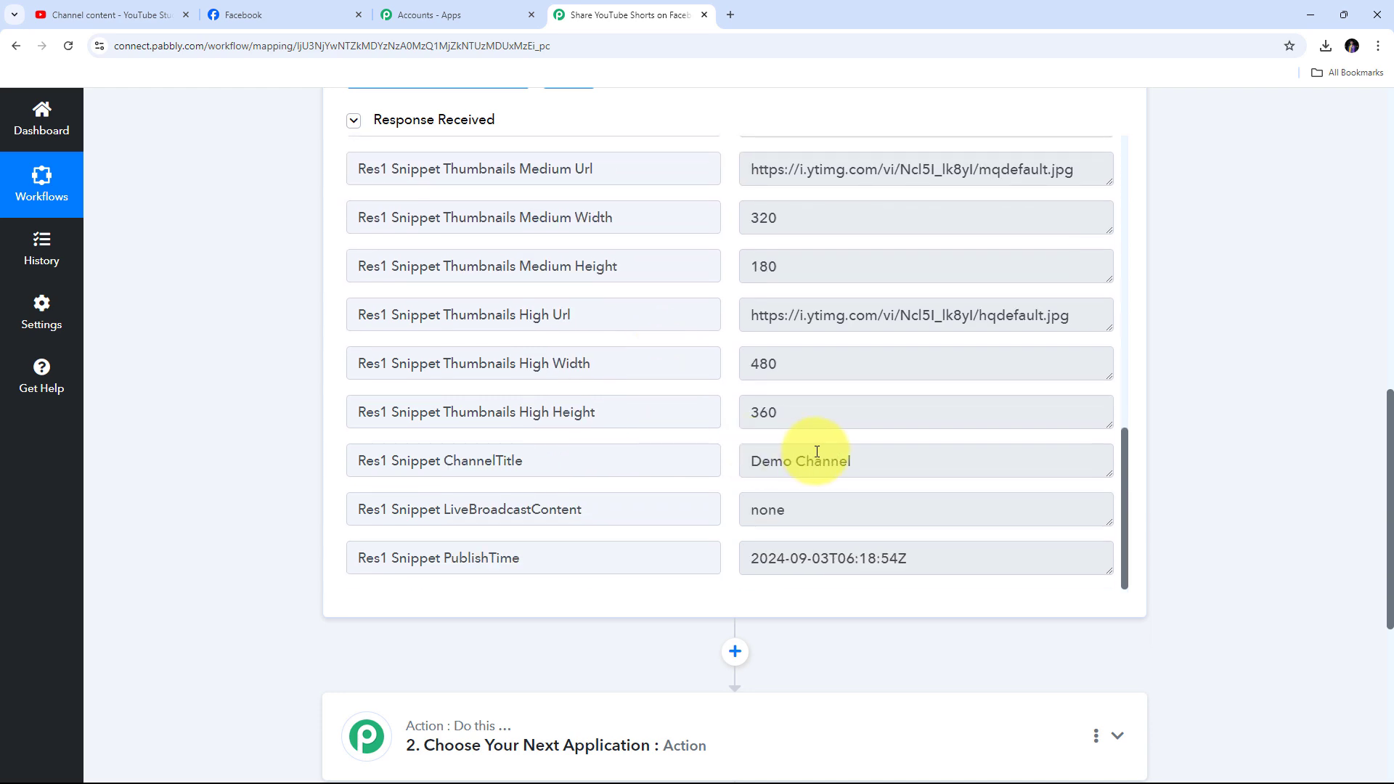
{"action": "left_click_drag", "start_coordinate": [893, 455], "coordinate": [734, 457]}
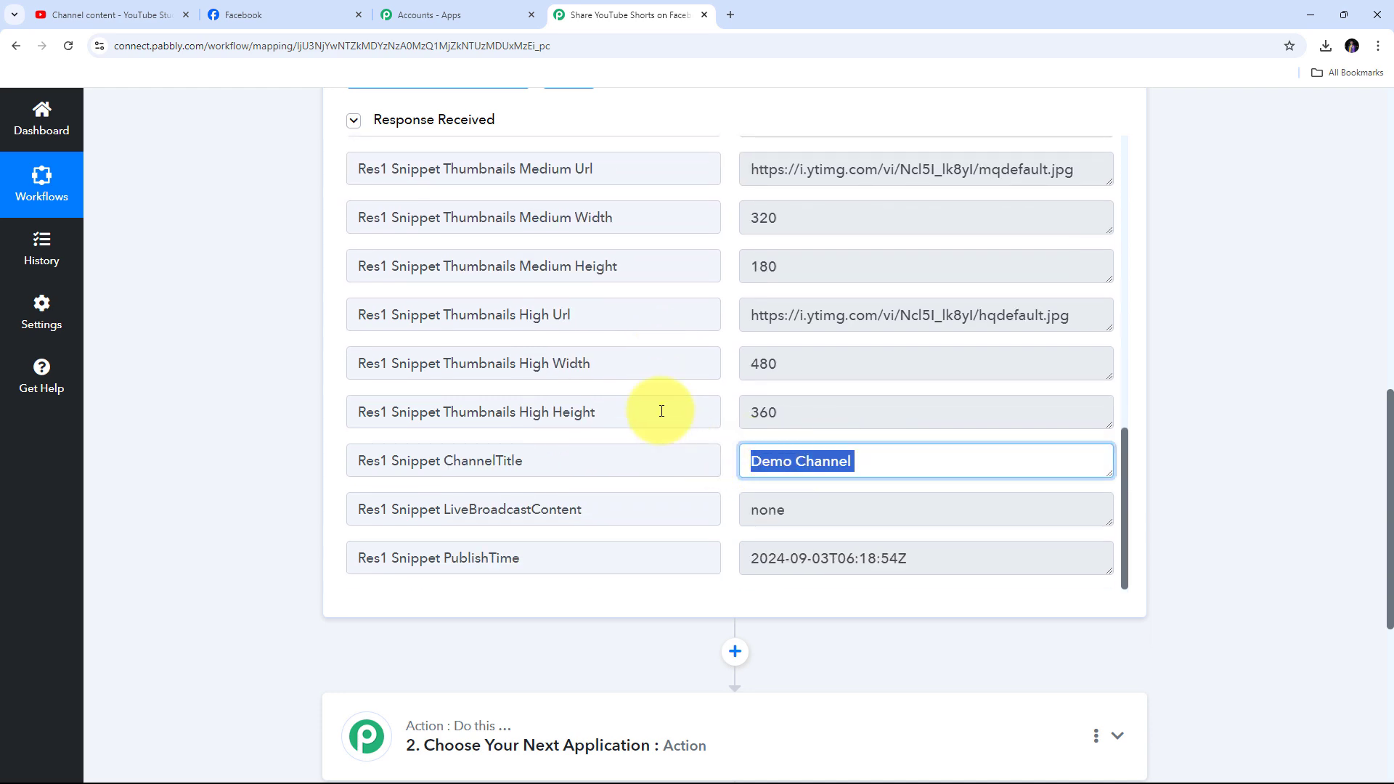
{"action": "scroll", "coordinate": [661, 411], "scroll_direction": "up", "scroll_amount": 10}
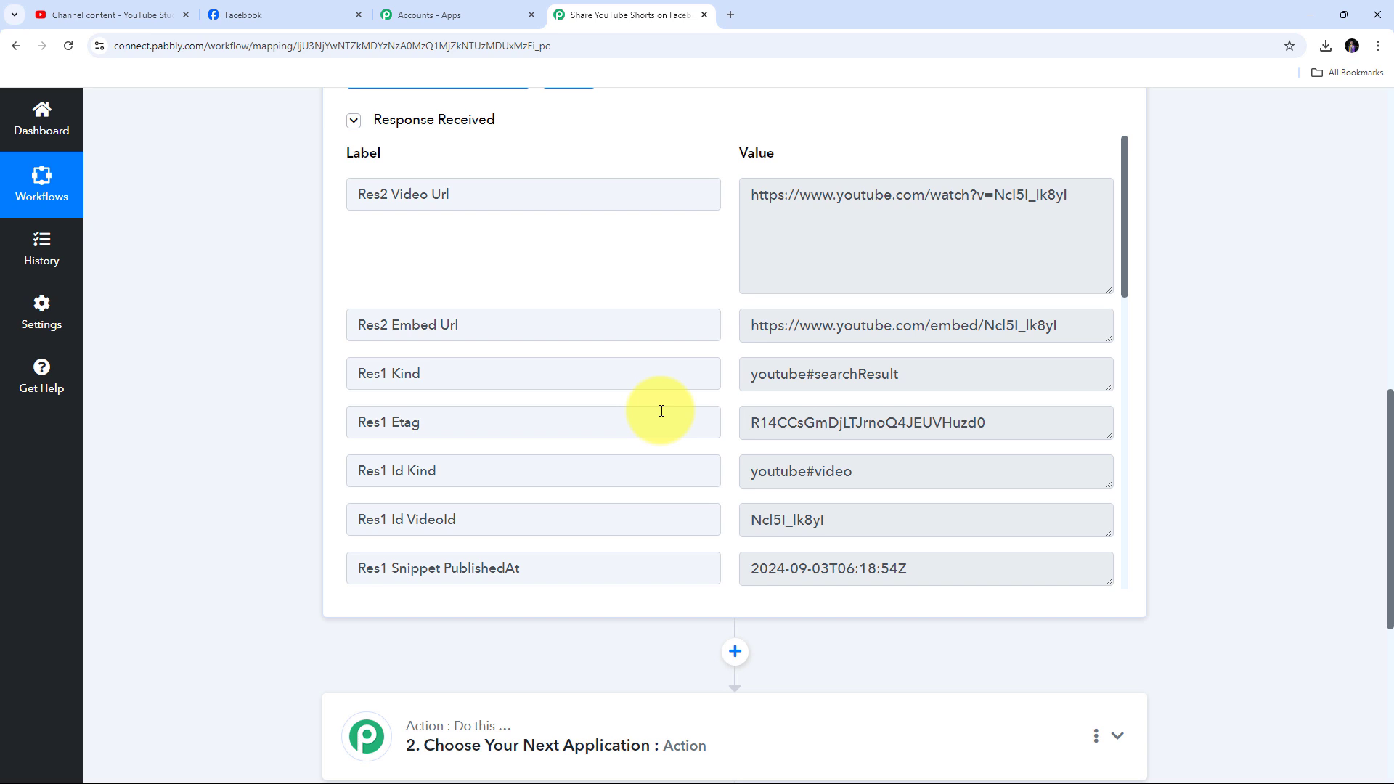
{"action": "scroll", "coordinate": [661, 411], "scroll_direction": "up", "scroll_amount": 1}
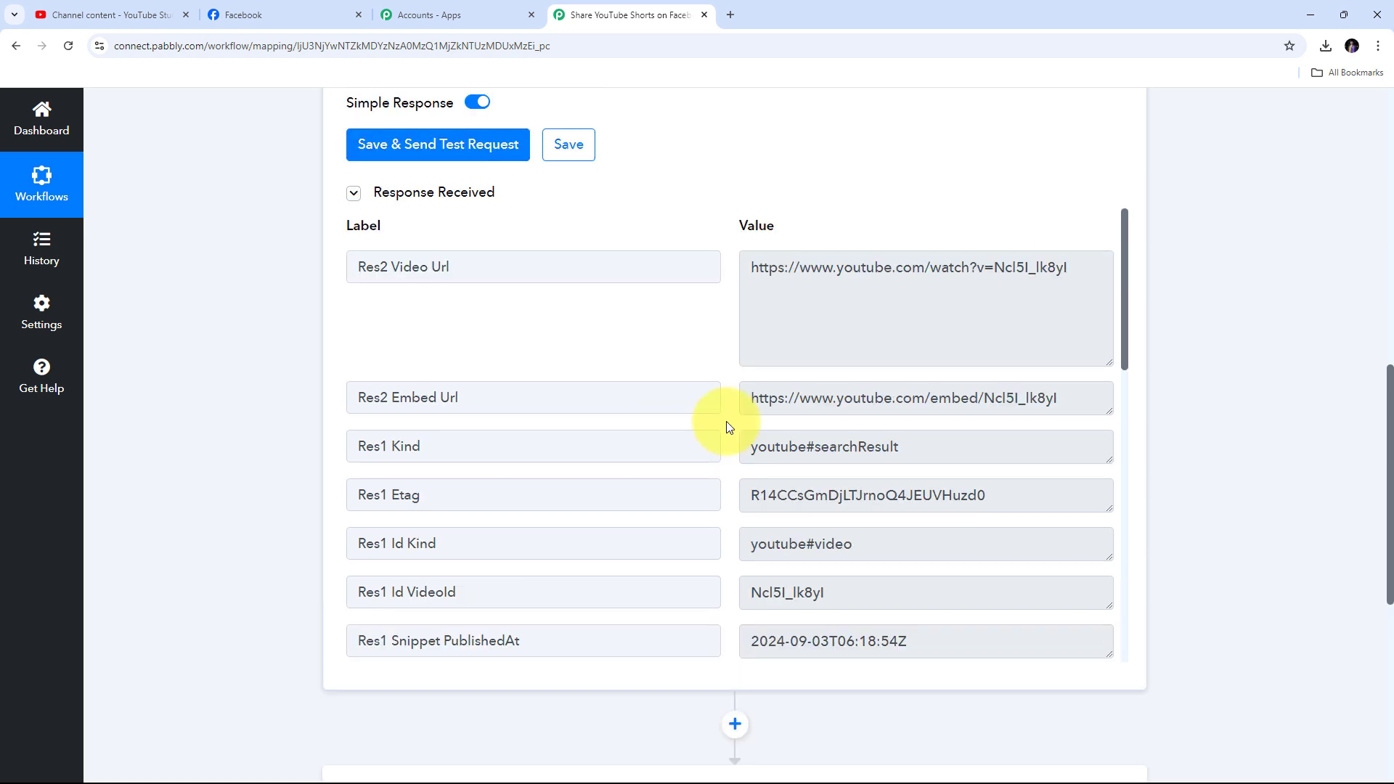
{"action": "scroll", "coordinate": [685, 386], "scroll_direction": "up", "scroll_amount": 10}
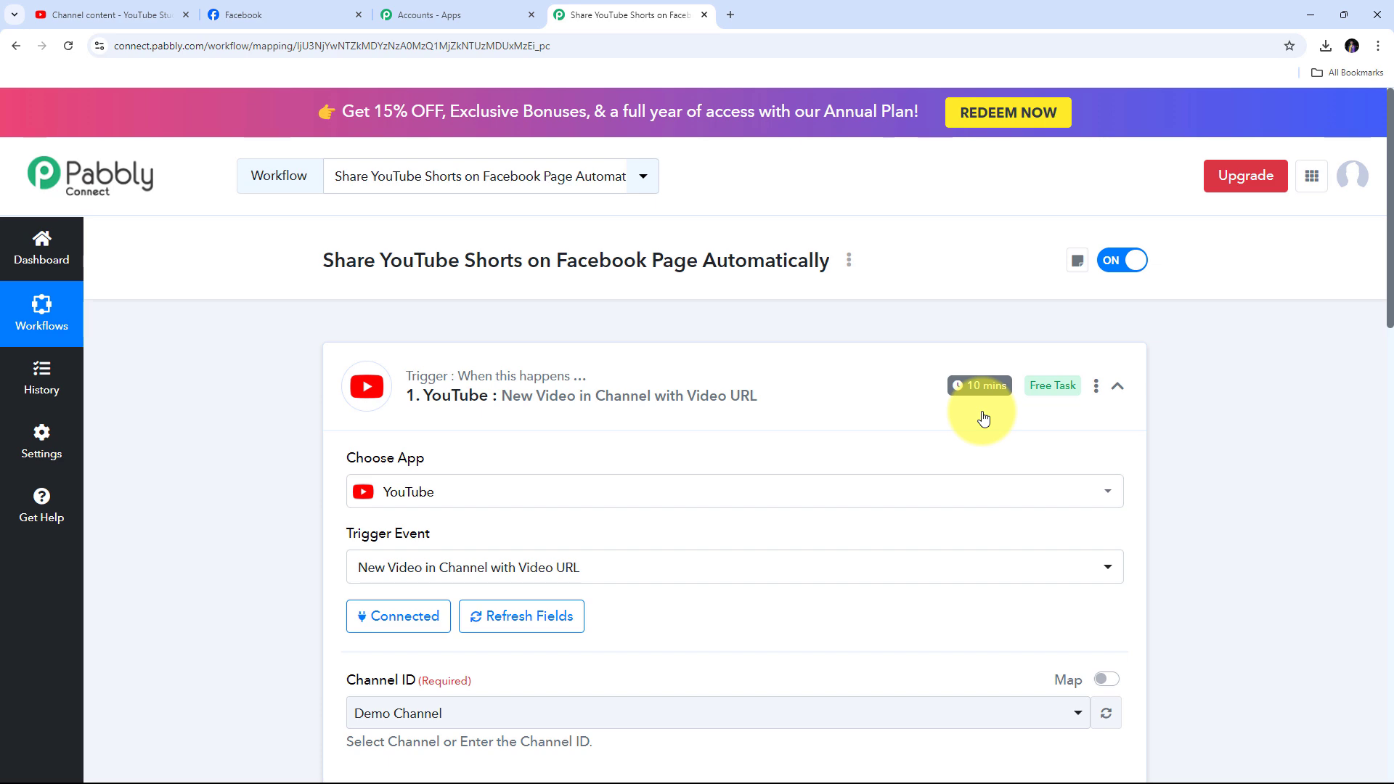
{"action": "scroll", "coordinate": [867, 407], "scroll_direction": "down", "scroll_amount": 1}
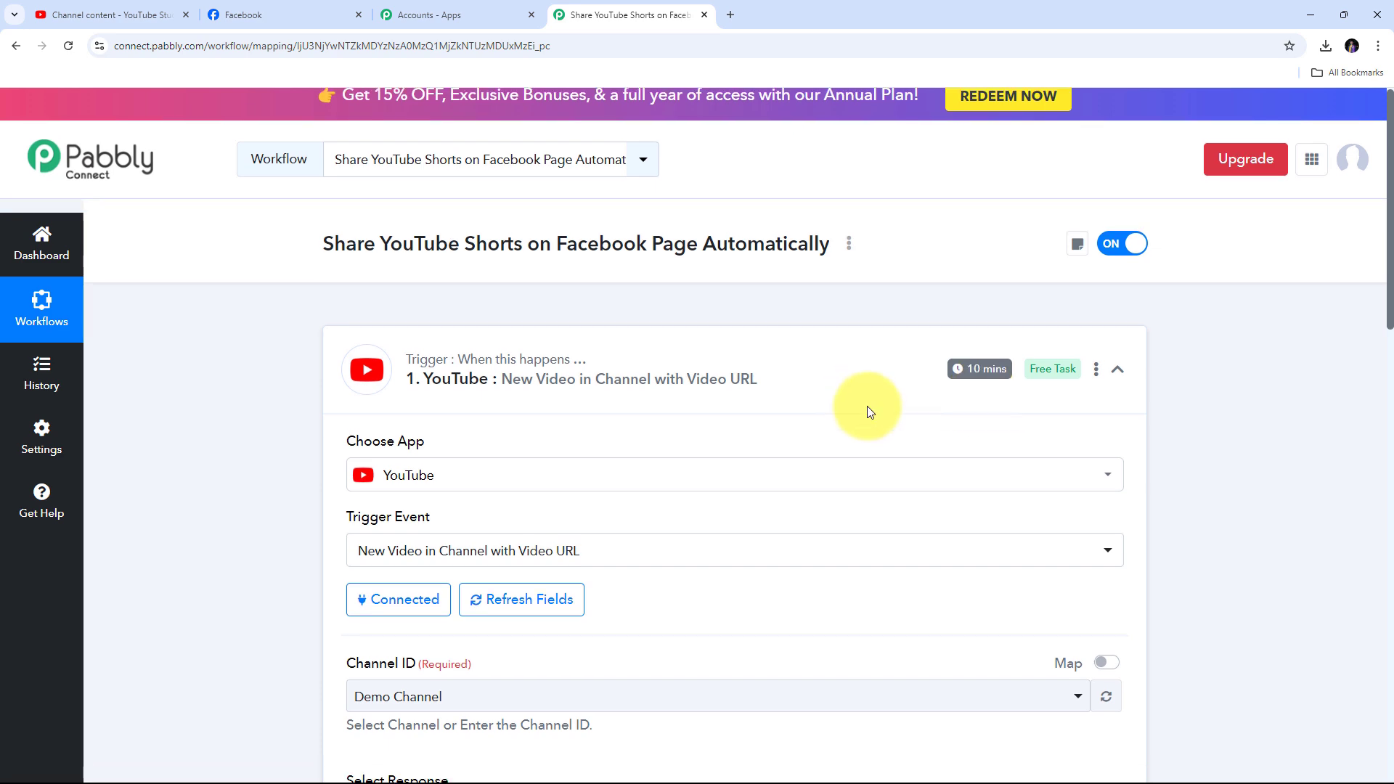
{"action": "scroll", "coordinate": [867, 413], "scroll_direction": "down", "scroll_amount": 10}
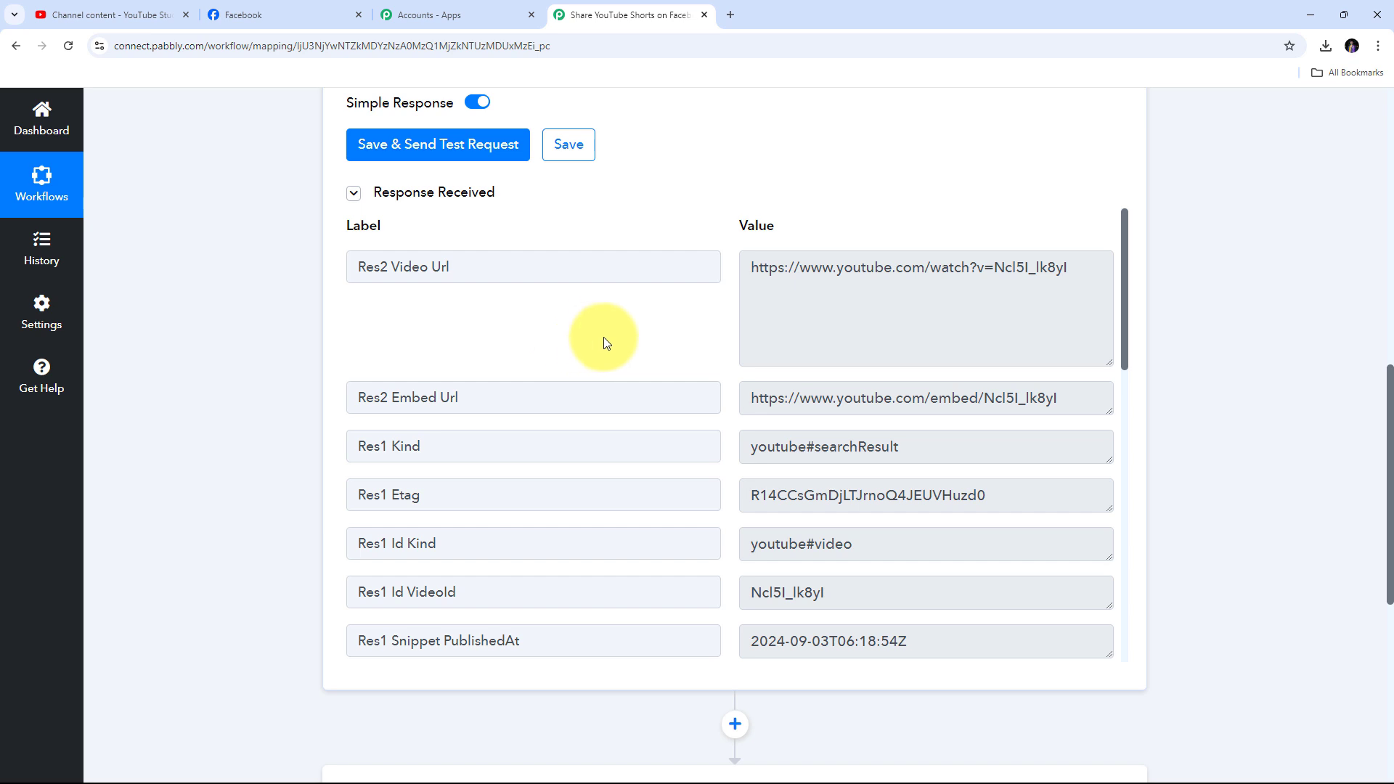
{"action": "scroll", "coordinate": [833, 363], "scroll_direction": "down", "scroll_amount": 4}
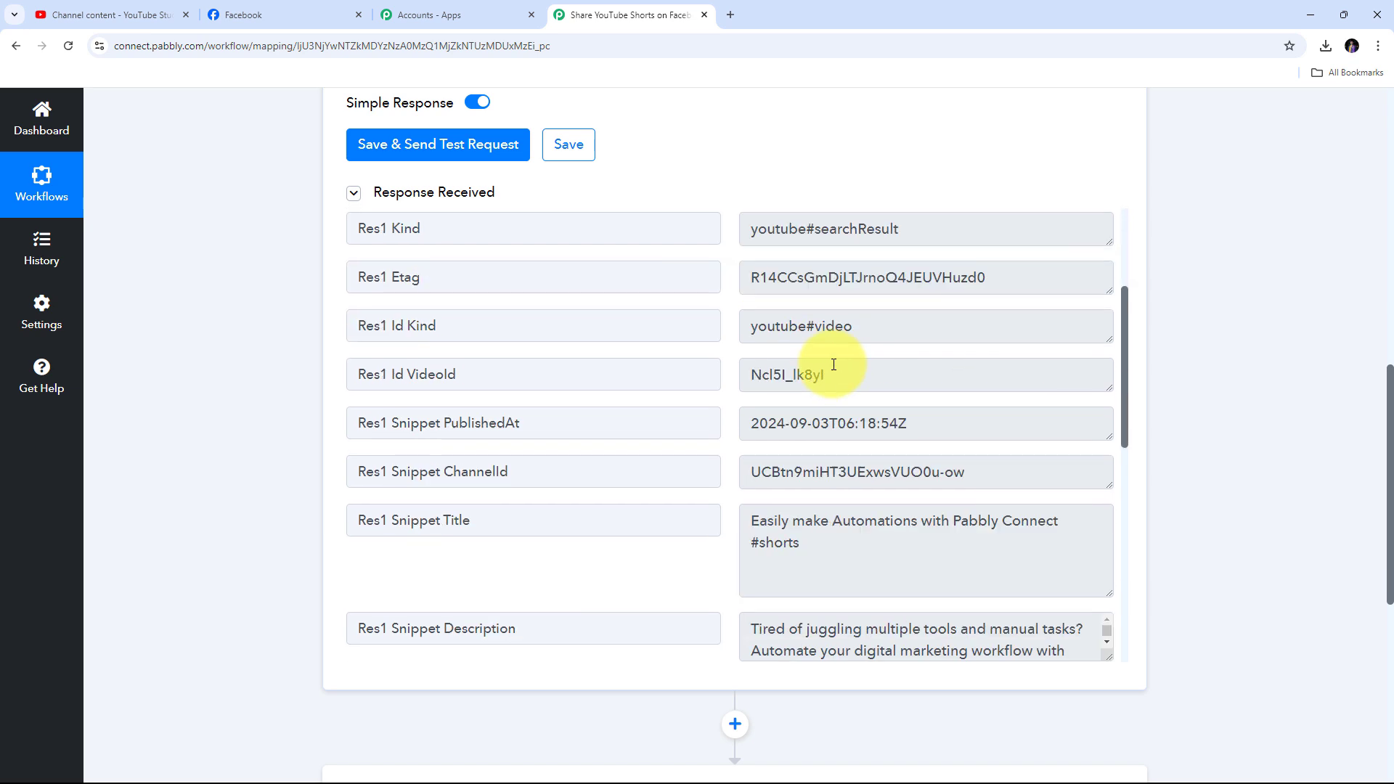
{"action": "left_click_drag", "start_coordinate": [815, 474], "coordinate": [688, 477]}
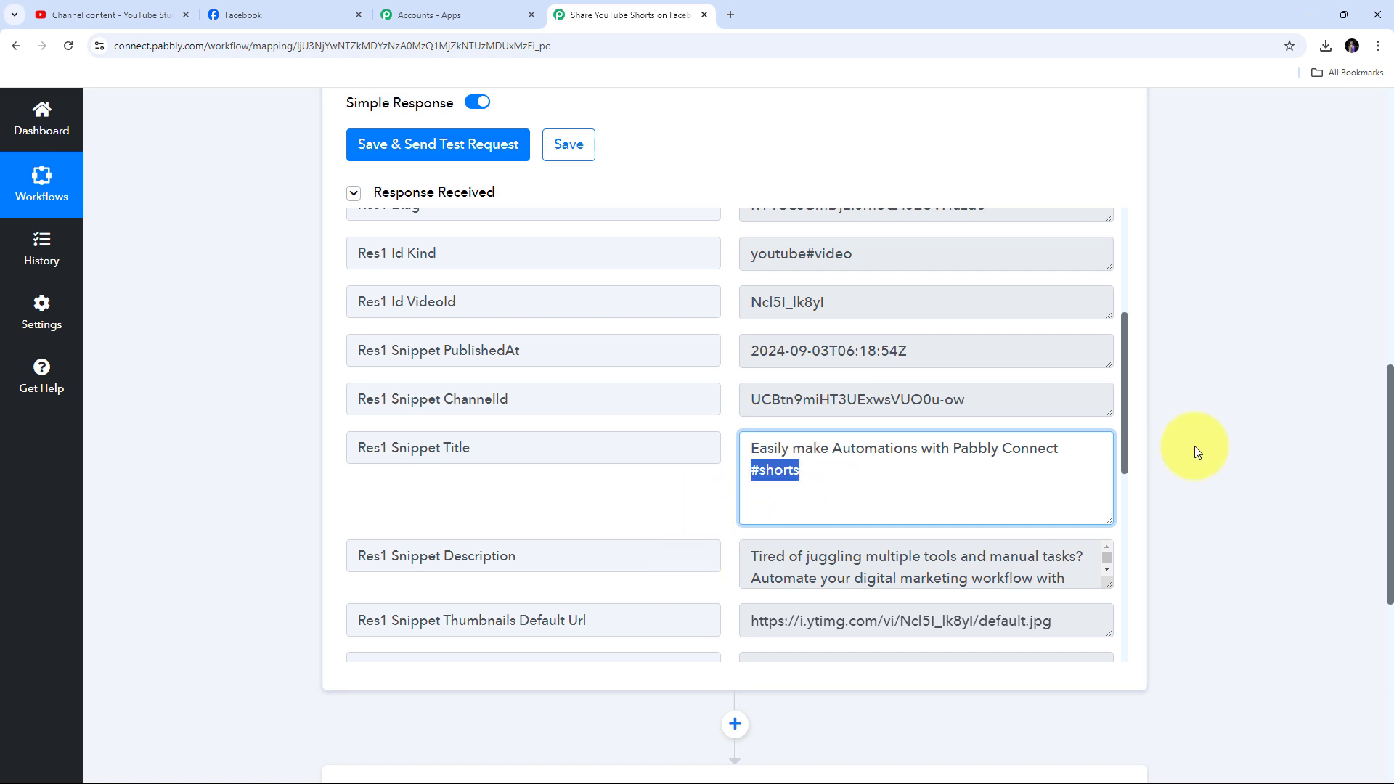
Set the workflow's second step to Filter (Pabbly) with the Filter Values action event and connect it
{"action": "scroll", "coordinate": [1227, 431], "scroll_direction": "down", "scroll_amount": 5}
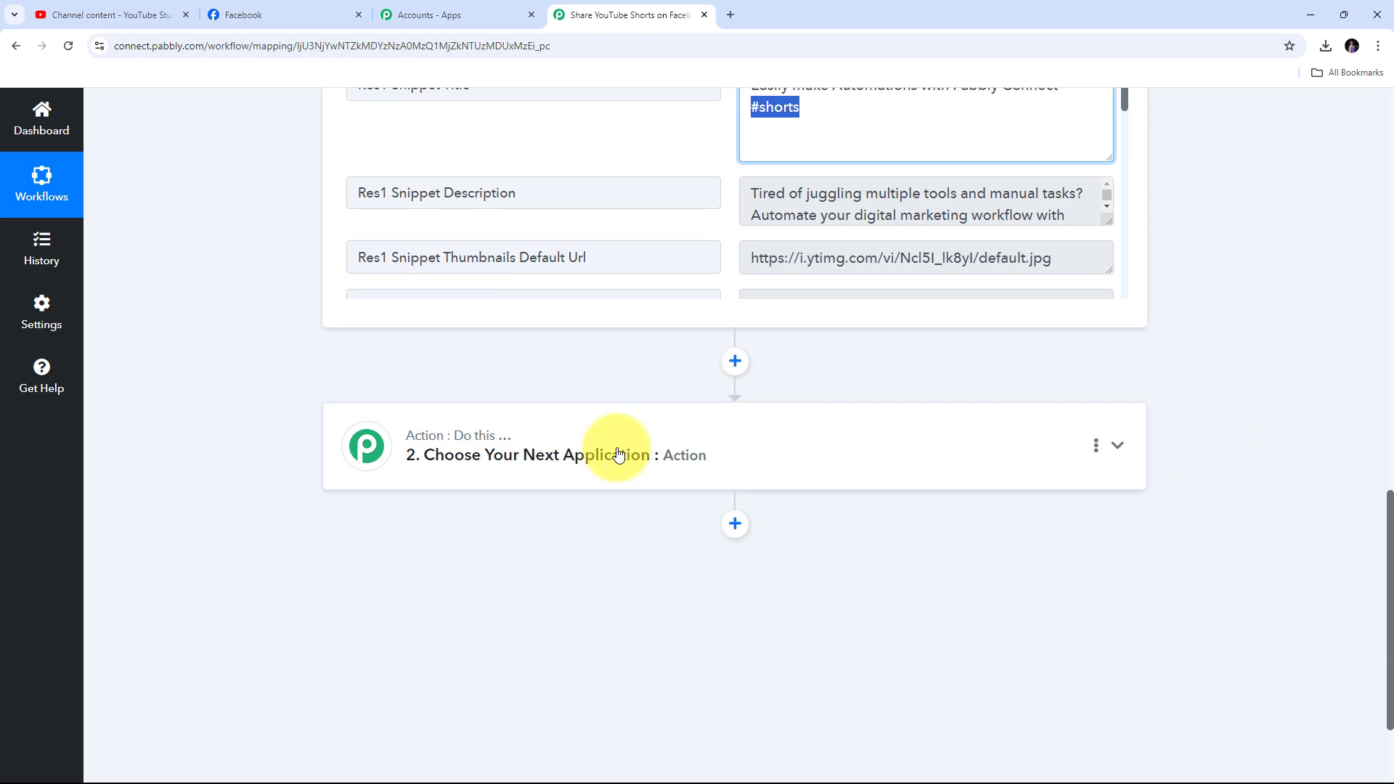
{"action": "left_click", "coordinate": [1119, 448]}
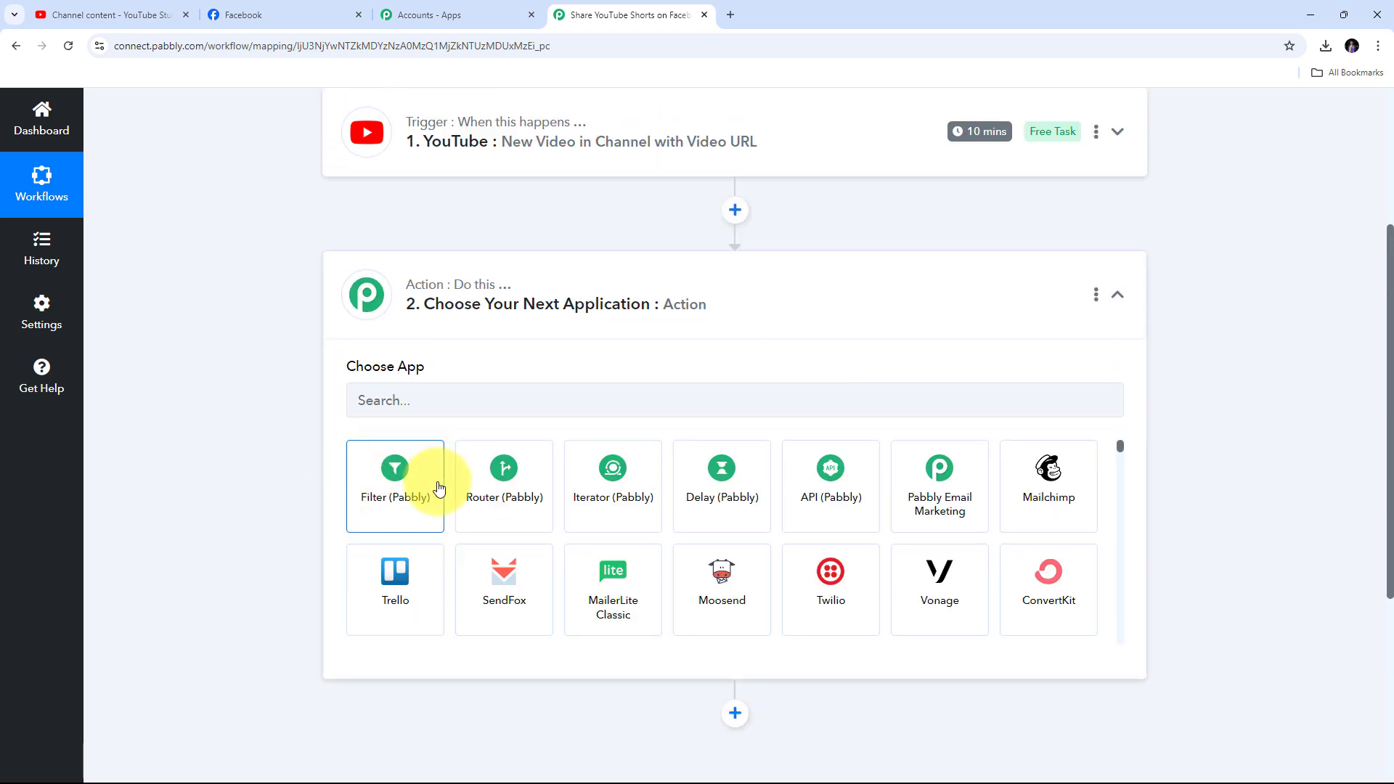
{"action": "left_click", "coordinate": [398, 489]}
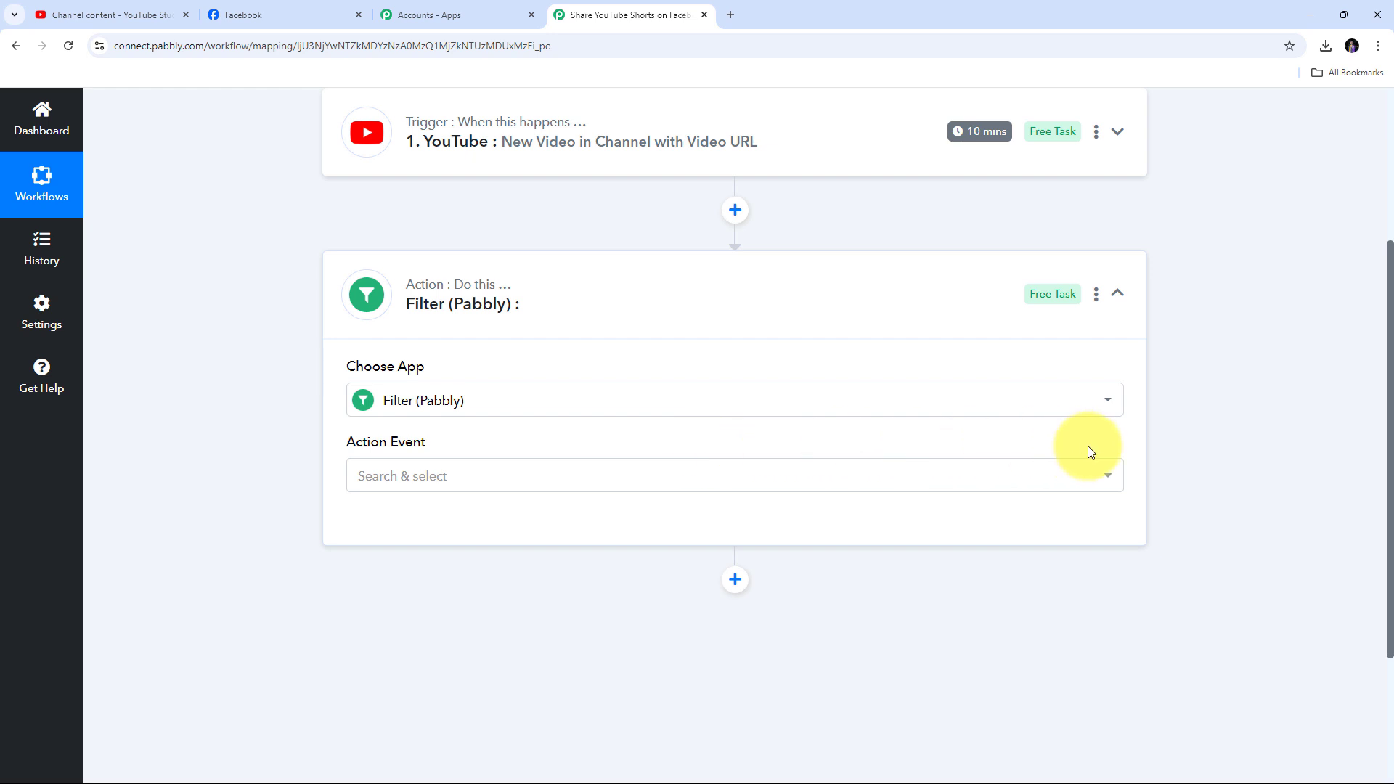
{"action": "left_click", "coordinate": [1082, 475]}
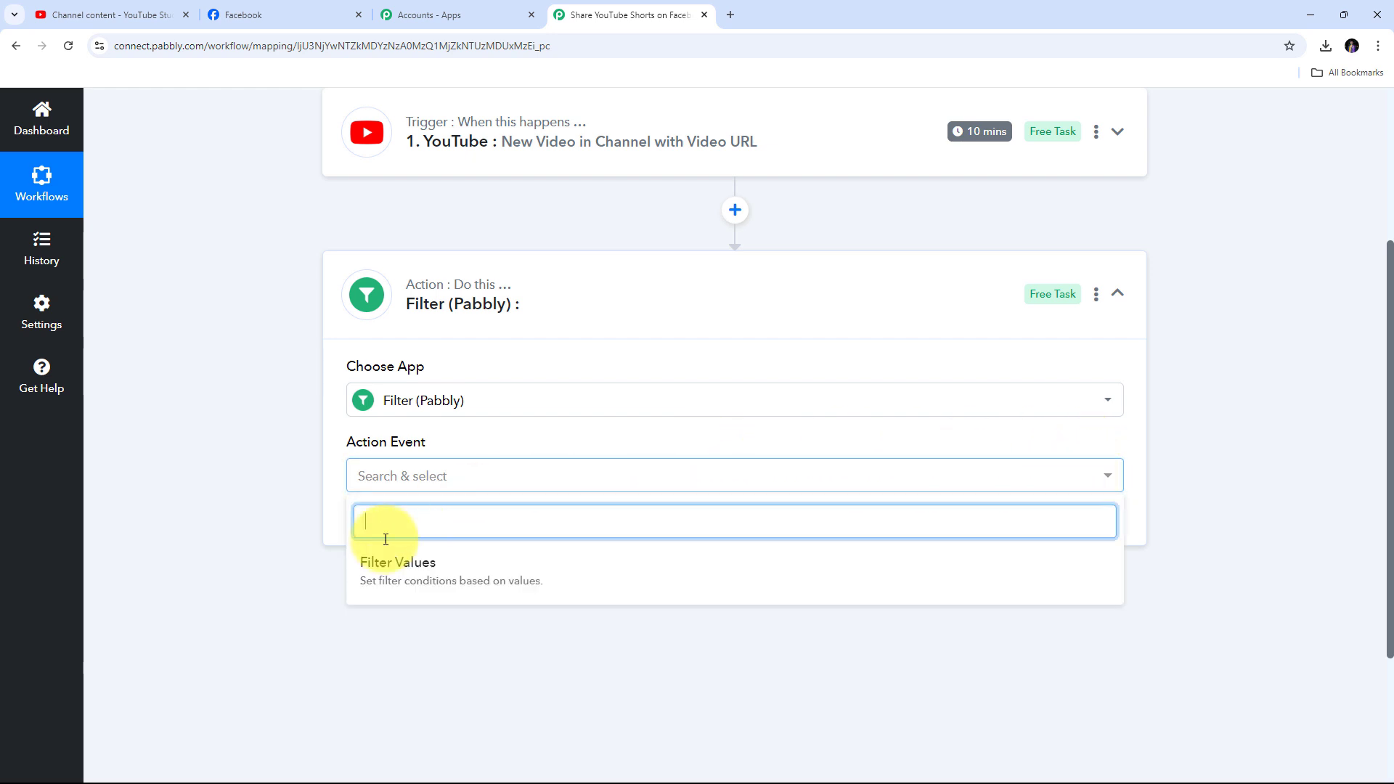
{"action": "left_click", "coordinate": [421, 573]}
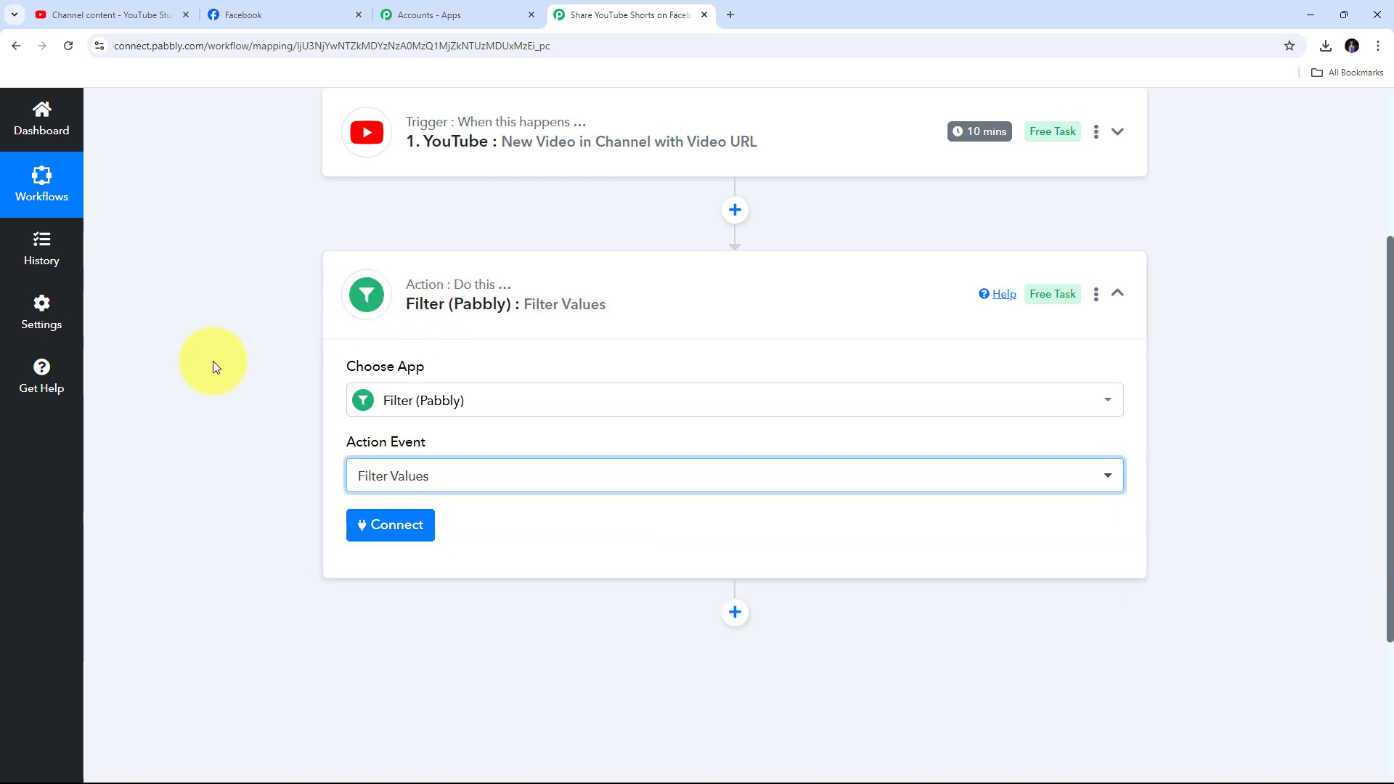
{"action": "left_click", "coordinate": [390, 526]}
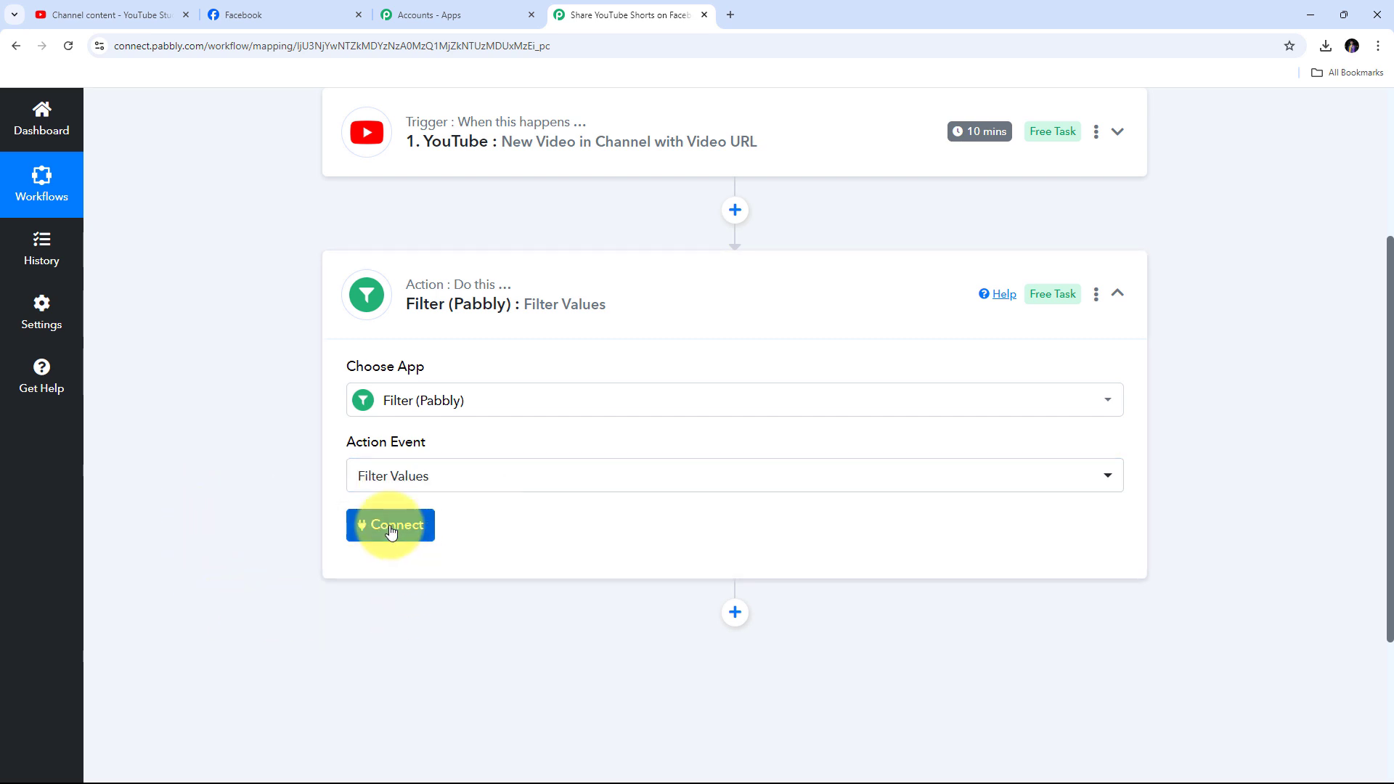
Choose Res1 Snippet Title from the YouTube trigger data as the label of the filter condition
{"action": "scroll", "coordinate": [665, 451], "scroll_direction": "down", "scroll_amount": 2}
{"action": "scroll", "coordinate": [665, 451], "scroll_direction": "up", "scroll_amount": 1}
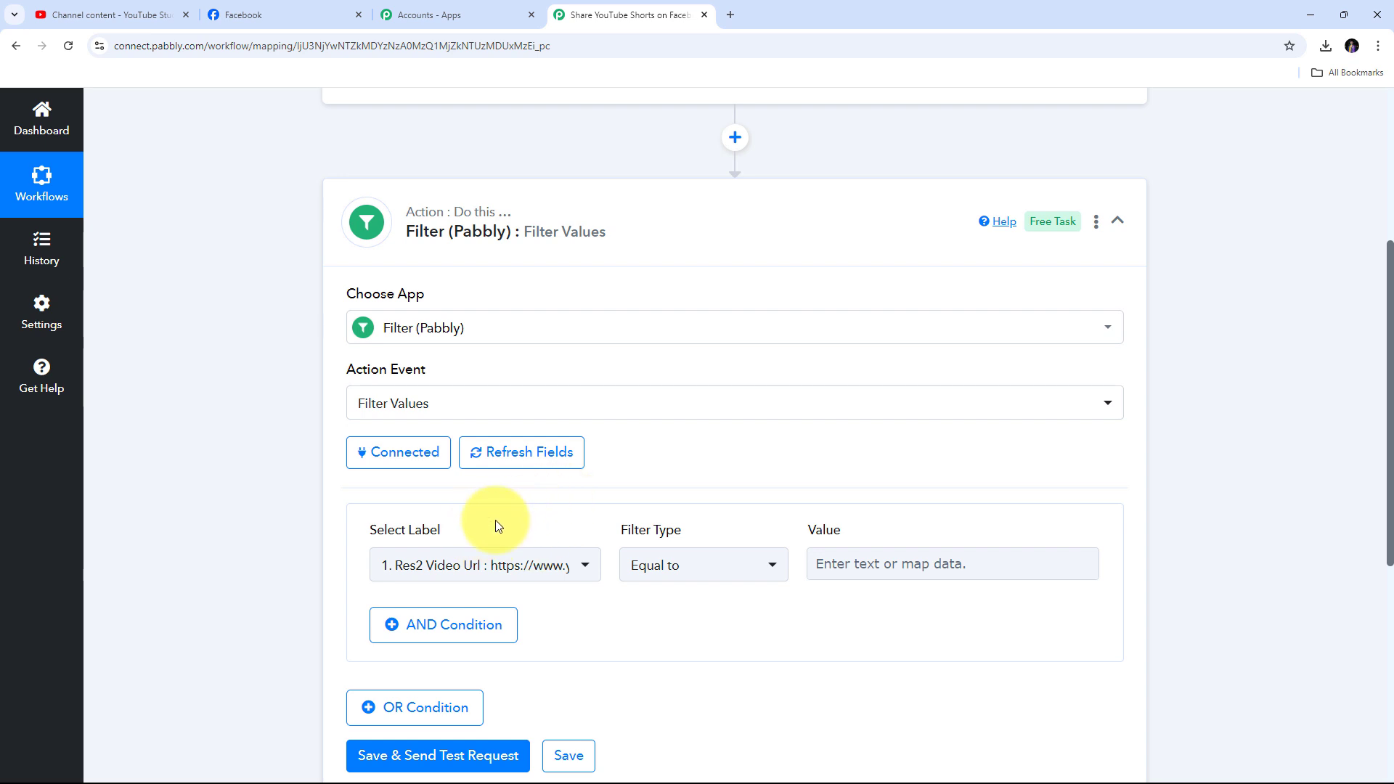
{"action": "scroll", "coordinate": [526, 429], "scroll_direction": "down", "scroll_amount": 3}
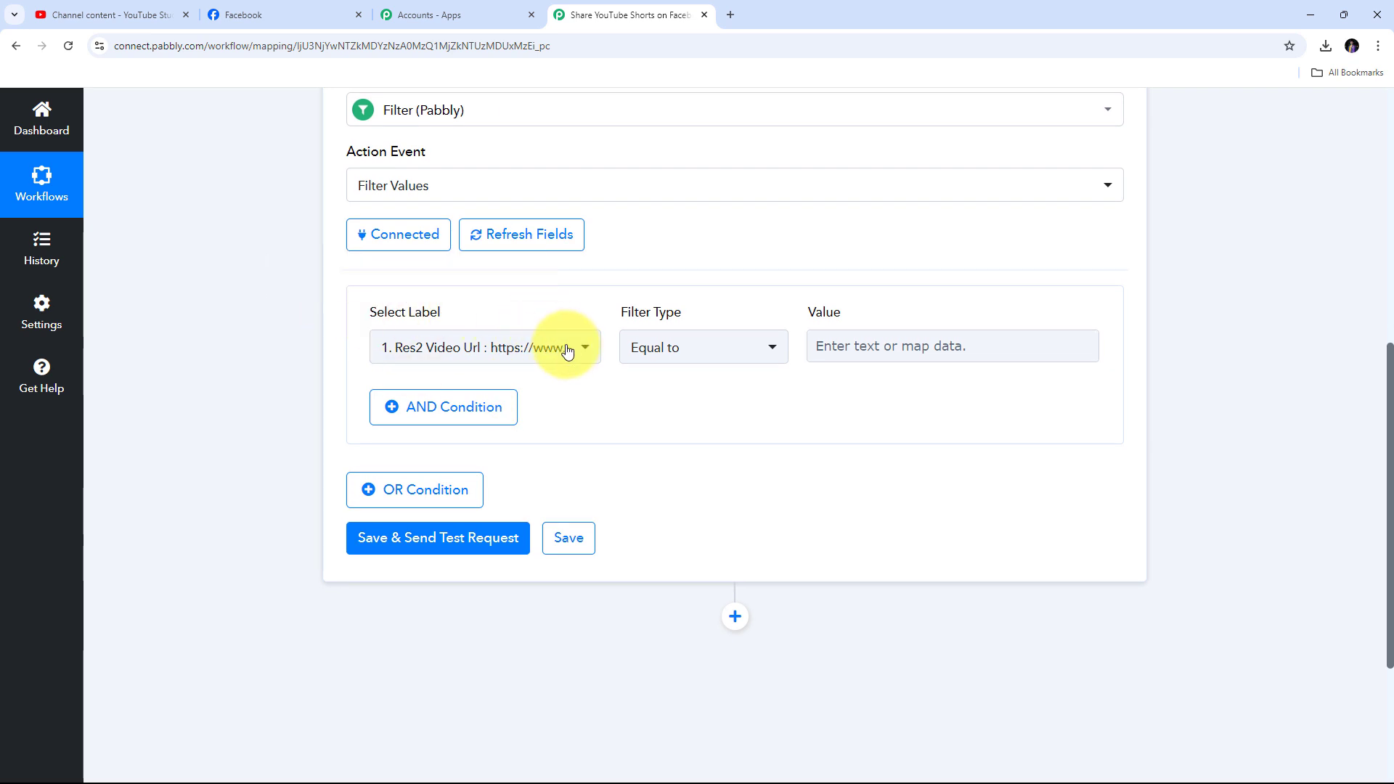
{"action": "left_click", "coordinate": [578, 353]}
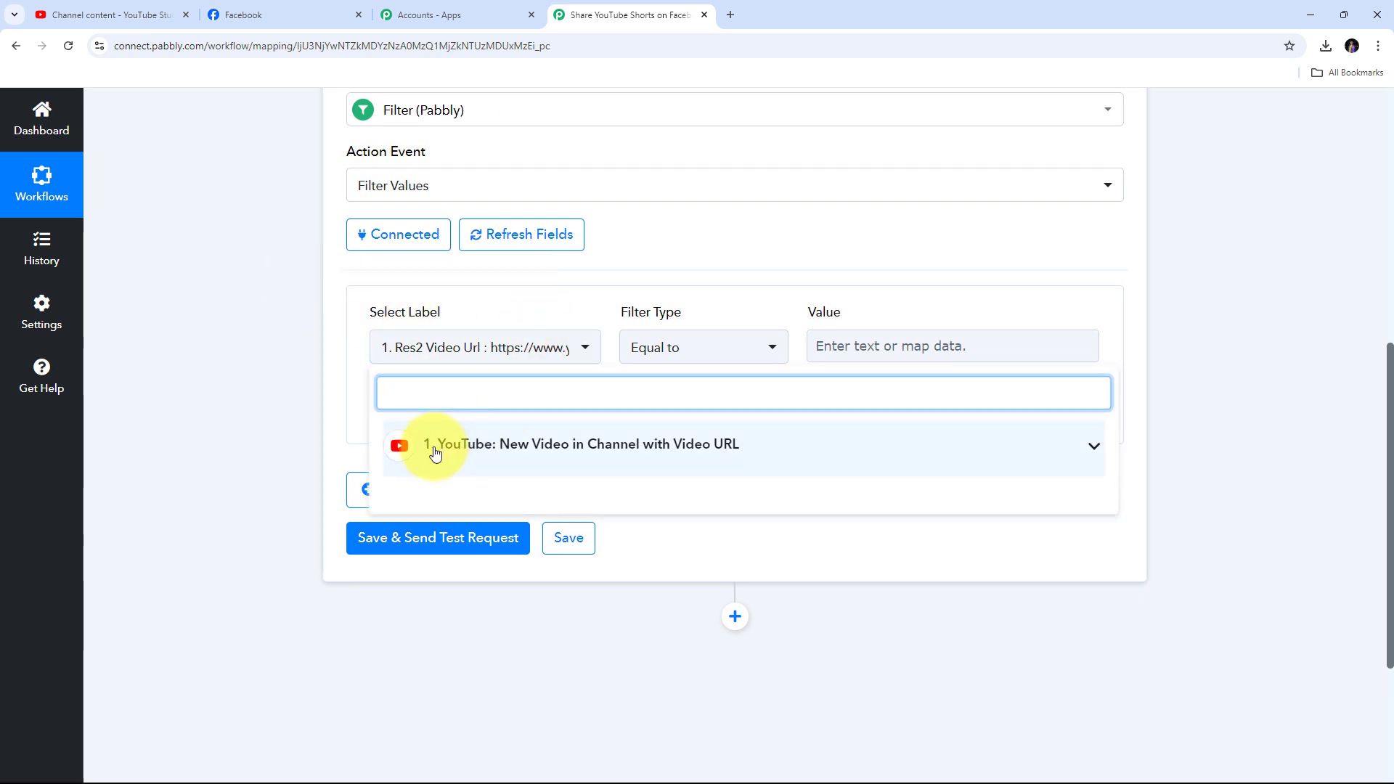
{"action": "left_click", "coordinate": [777, 456]}
{"action": "scroll", "coordinate": [755, 465], "scroll_direction": "down", "scroll_amount": 2}
{"action": "scroll", "coordinate": [690, 475], "scroll_direction": "down", "scroll_amount": 2}
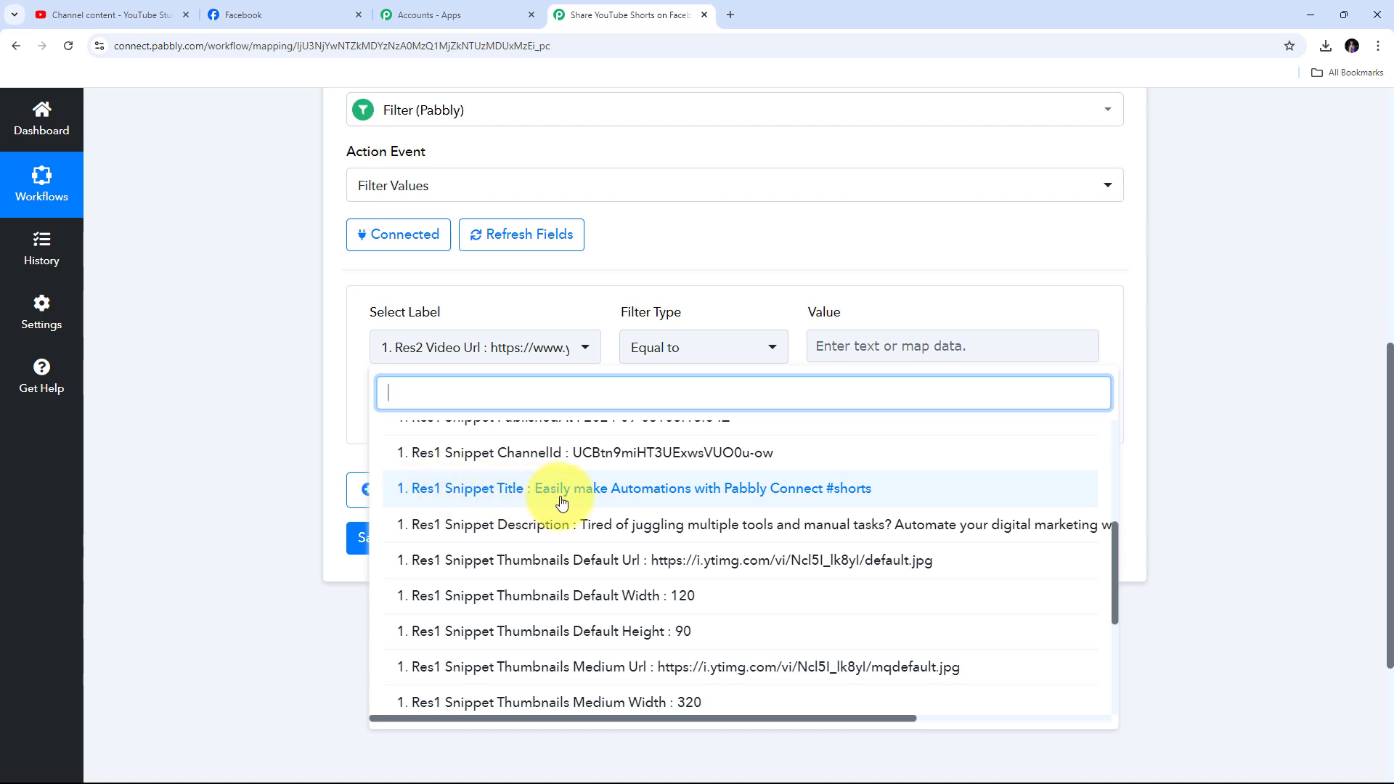
{"action": "left_click", "coordinate": [629, 498]}
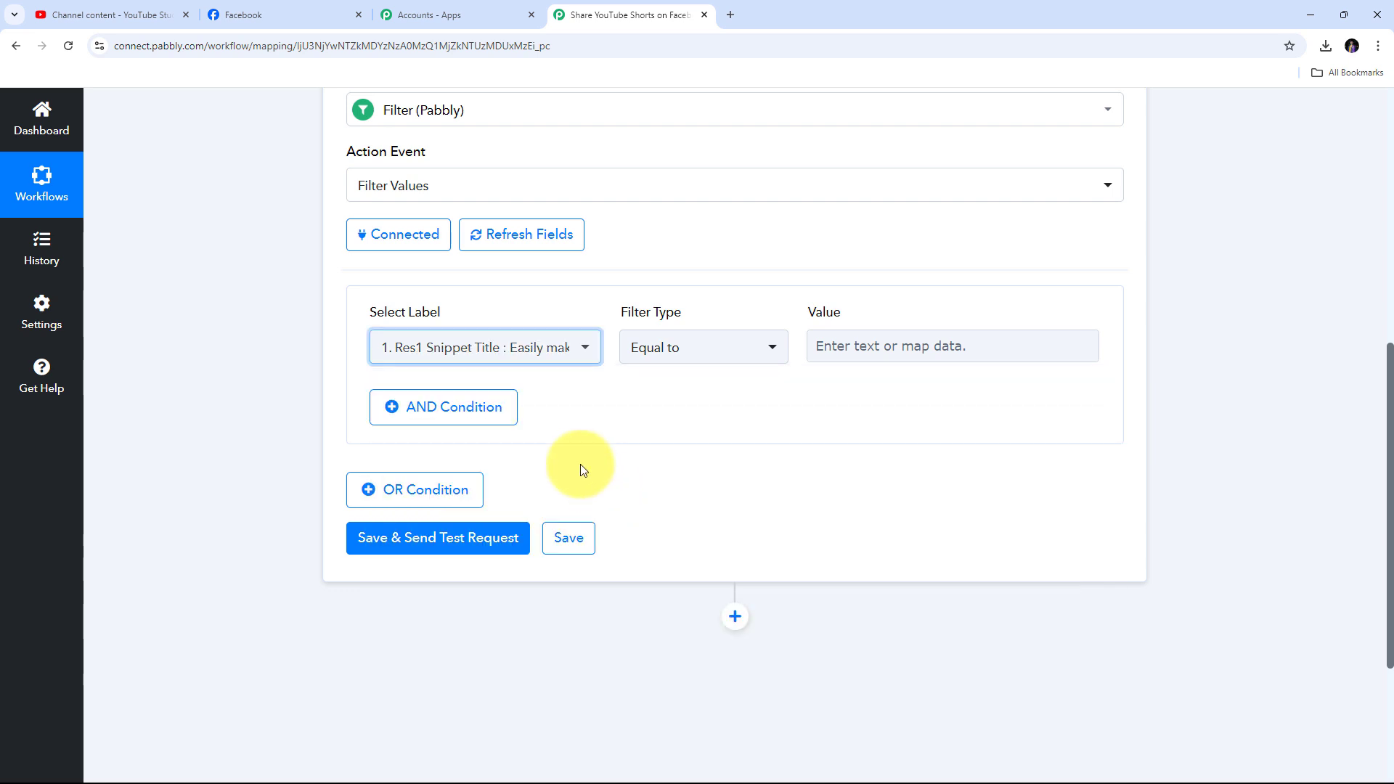
Set the condition's filter type to Contains and its value to #shorts
{"action": "left_click", "coordinate": [770, 353]}
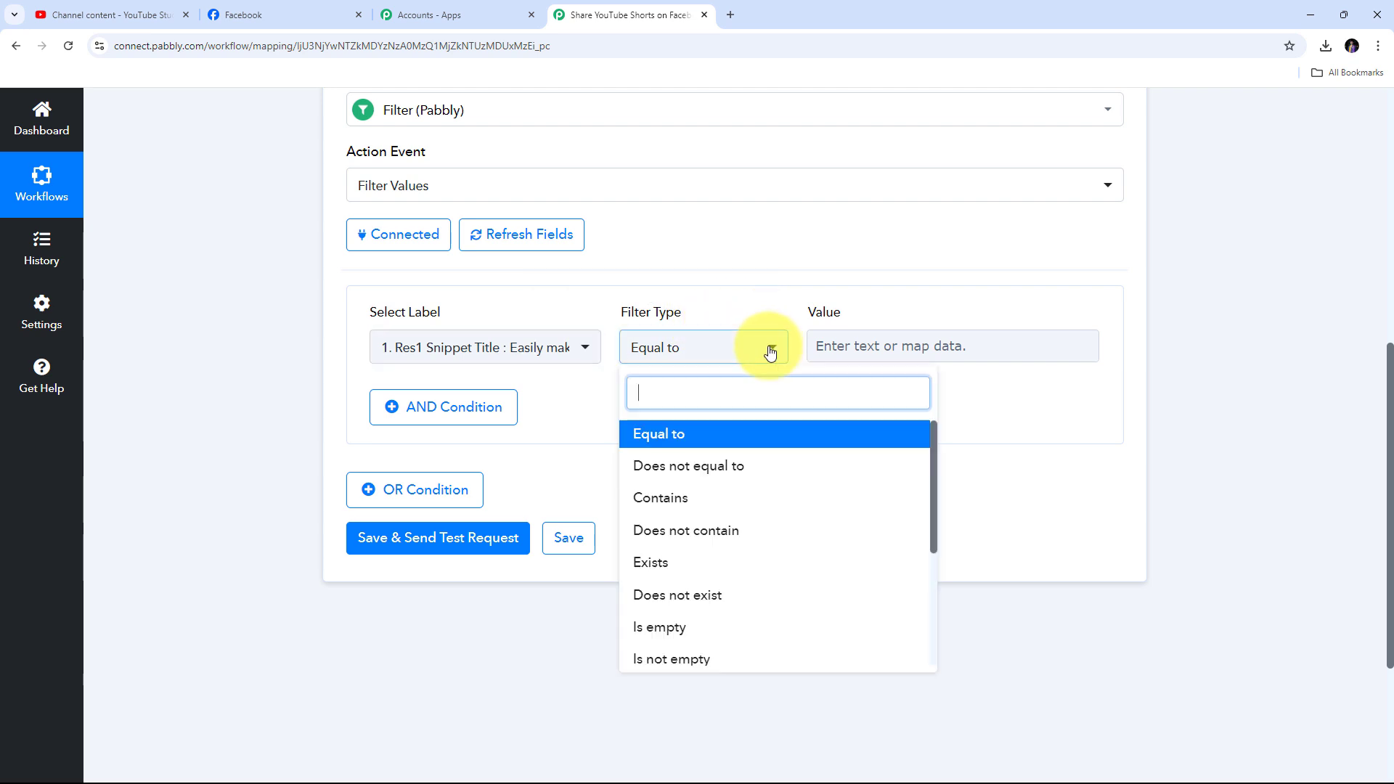
{"action": "left_click", "coordinate": [689, 501]}
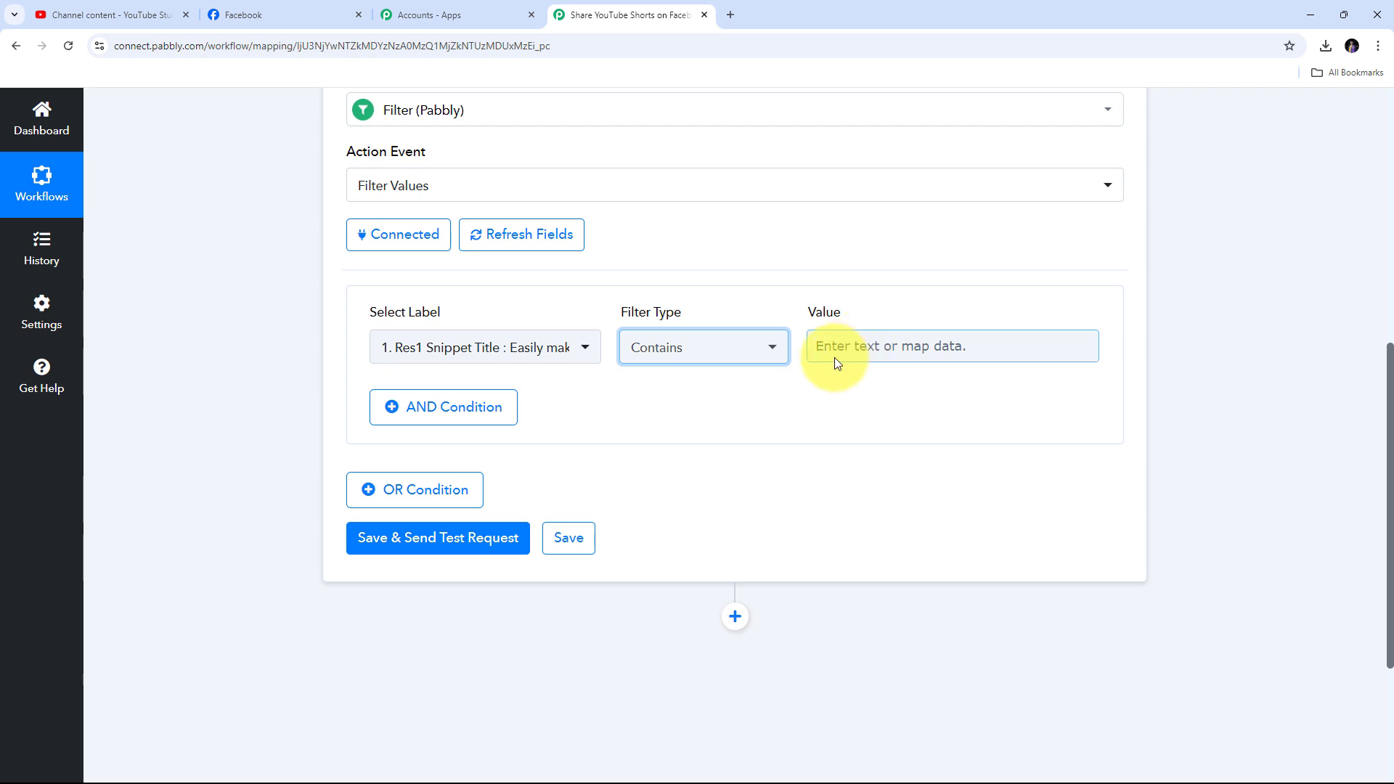
{"action": "left_click", "coordinate": [858, 346]}
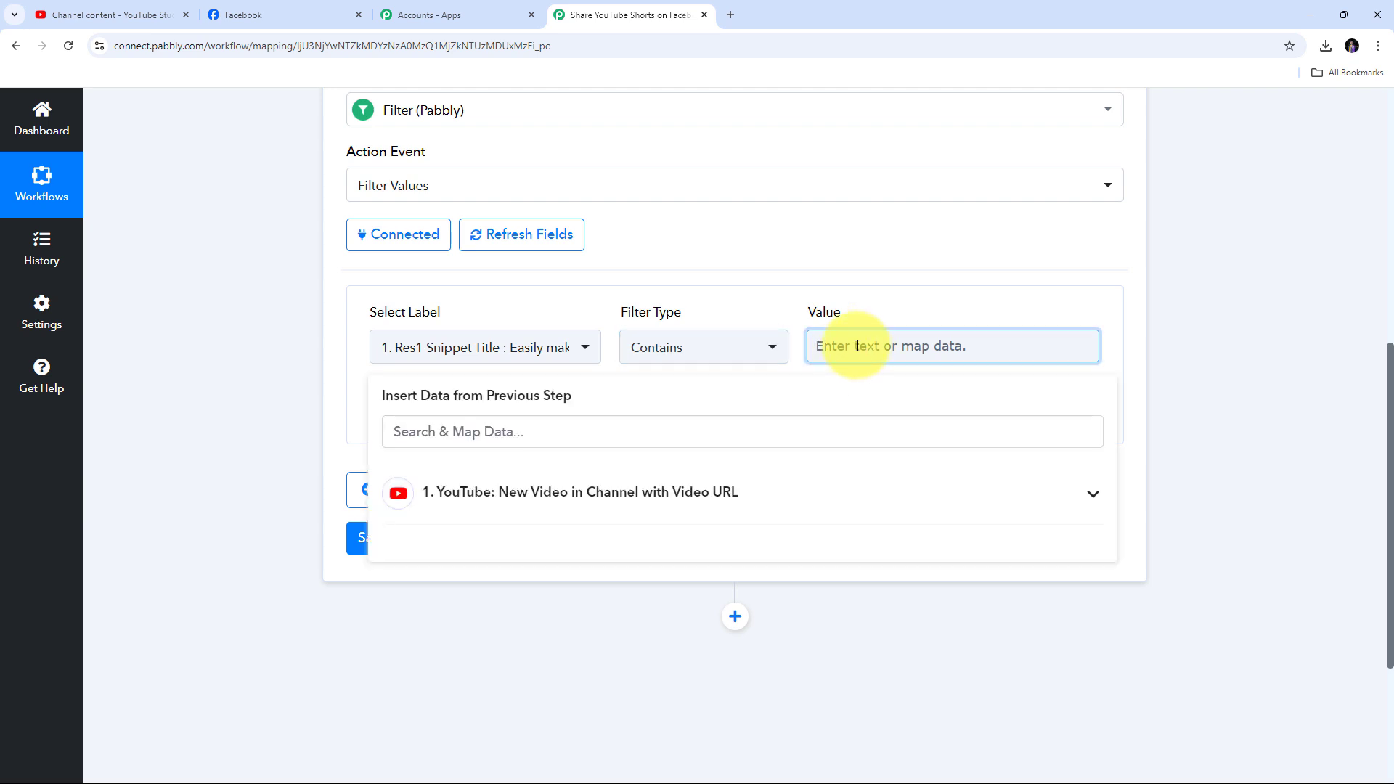
{"action": "type", "text": "#shorts"}
{"action": "left_click", "coordinate": [1122, 369]}
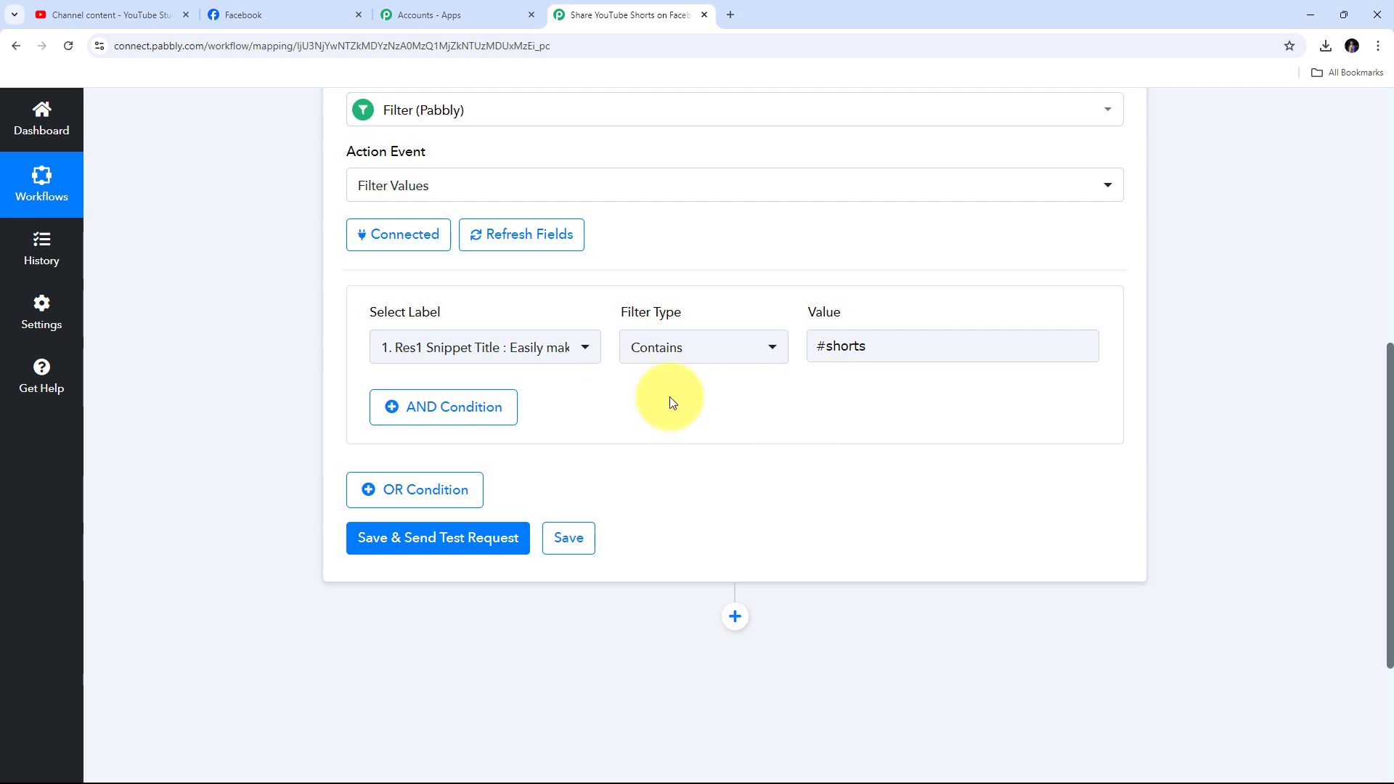
Save the filter, send its test request and check the status and message in the response
{"action": "scroll", "coordinate": [670, 396], "scroll_direction": "down", "scroll_amount": 2}
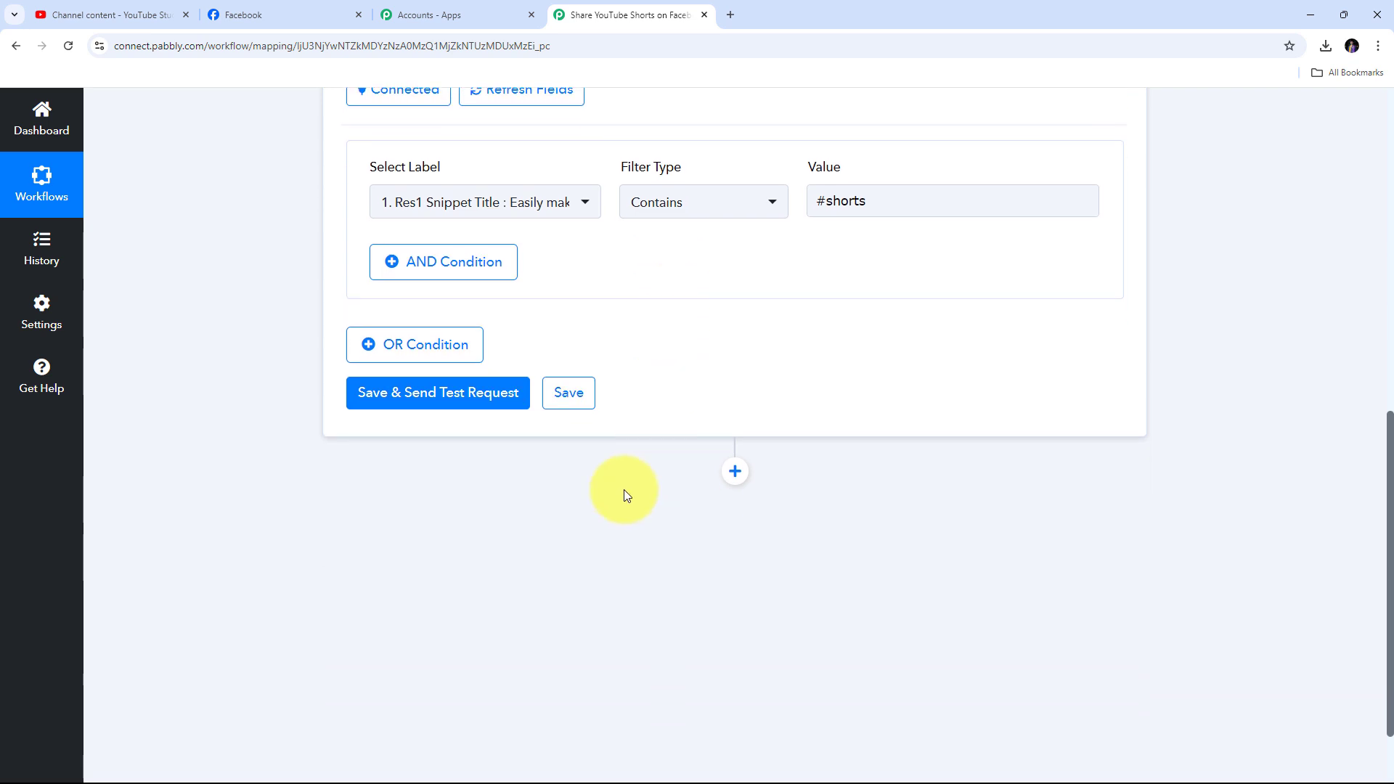
{"action": "left_click", "coordinate": [466, 405]}
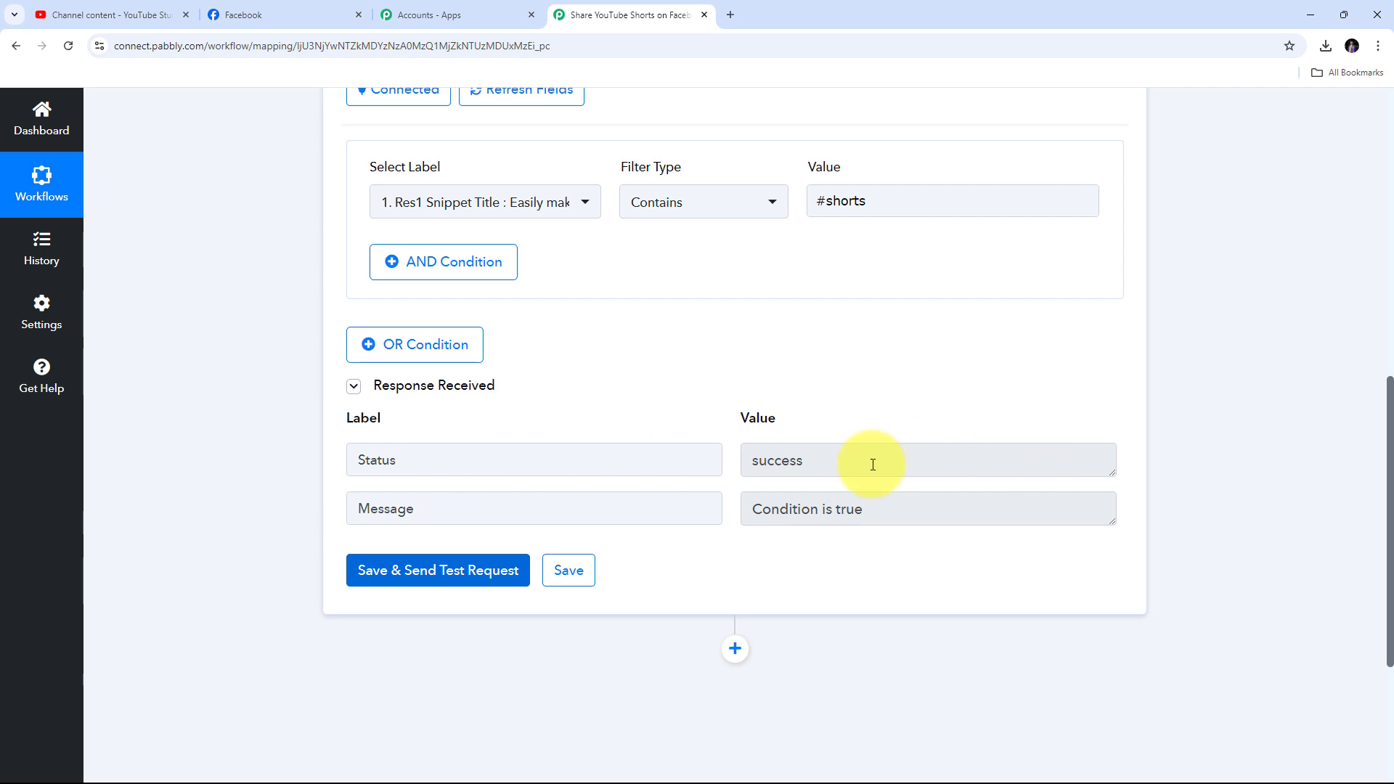
{"action": "double_click", "coordinate": [873, 465]}
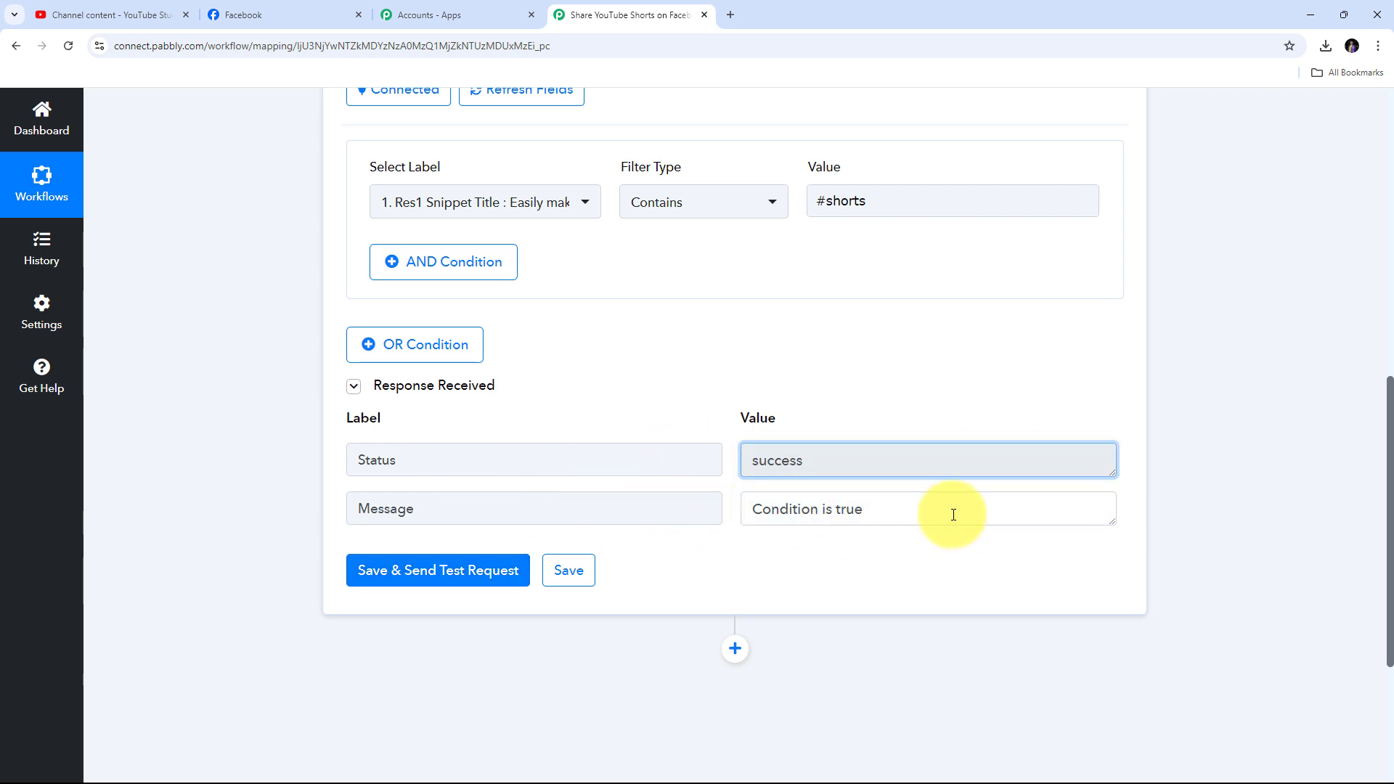
{"action": "left_click_drag", "start_coordinate": [953, 514], "coordinate": [735, 511]}
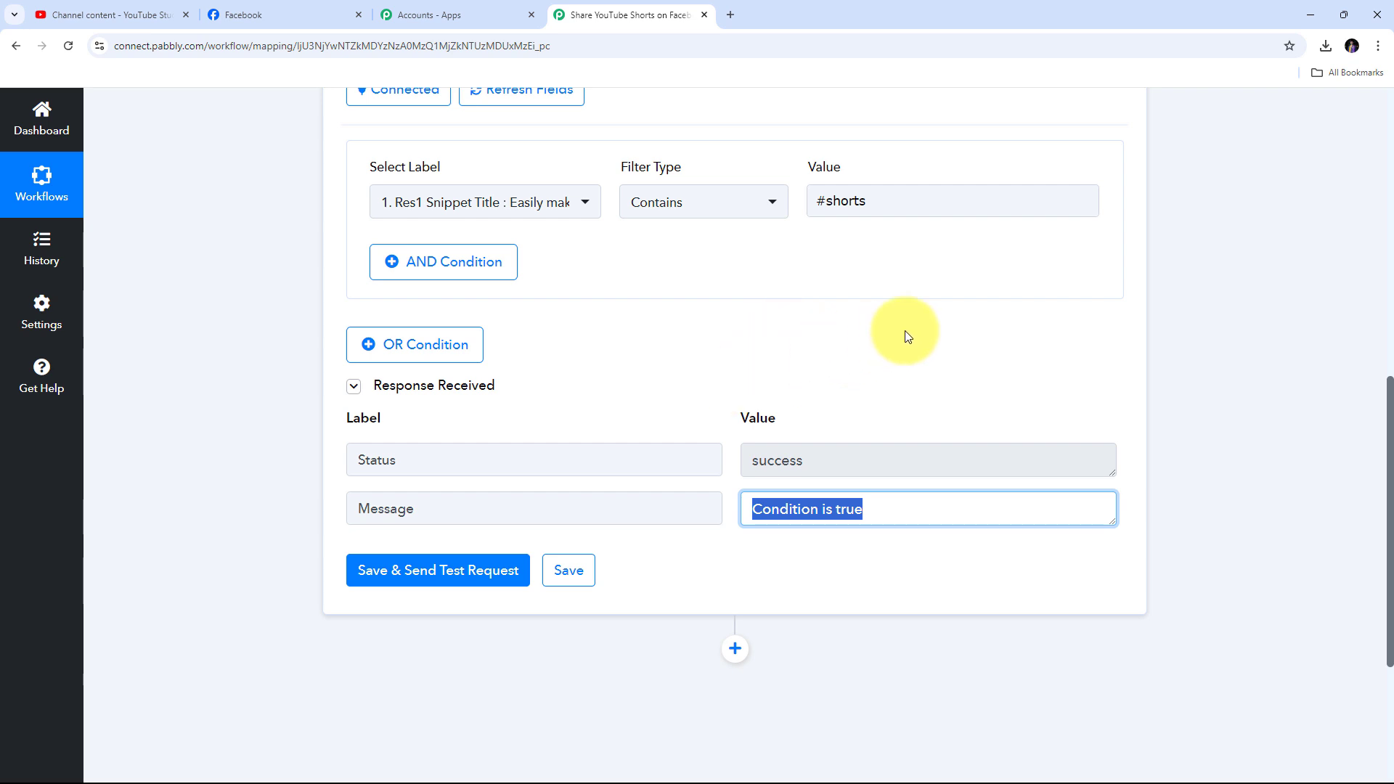
Add an action step after the filter and choose Facebook Pages as its app
{"action": "scroll", "coordinate": [1039, 321], "scroll_direction": "down", "scroll_amount": 2}
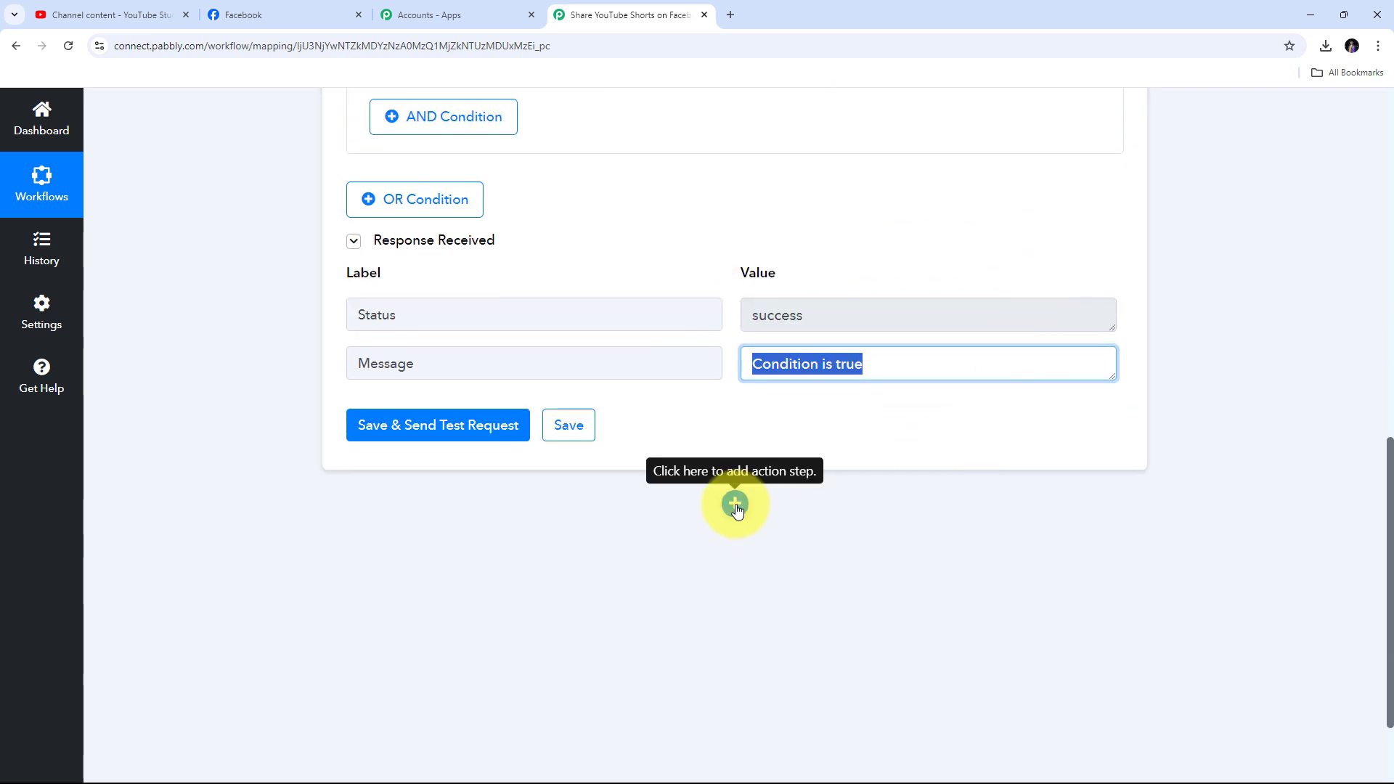
{"action": "left_click", "coordinate": [735, 506]}
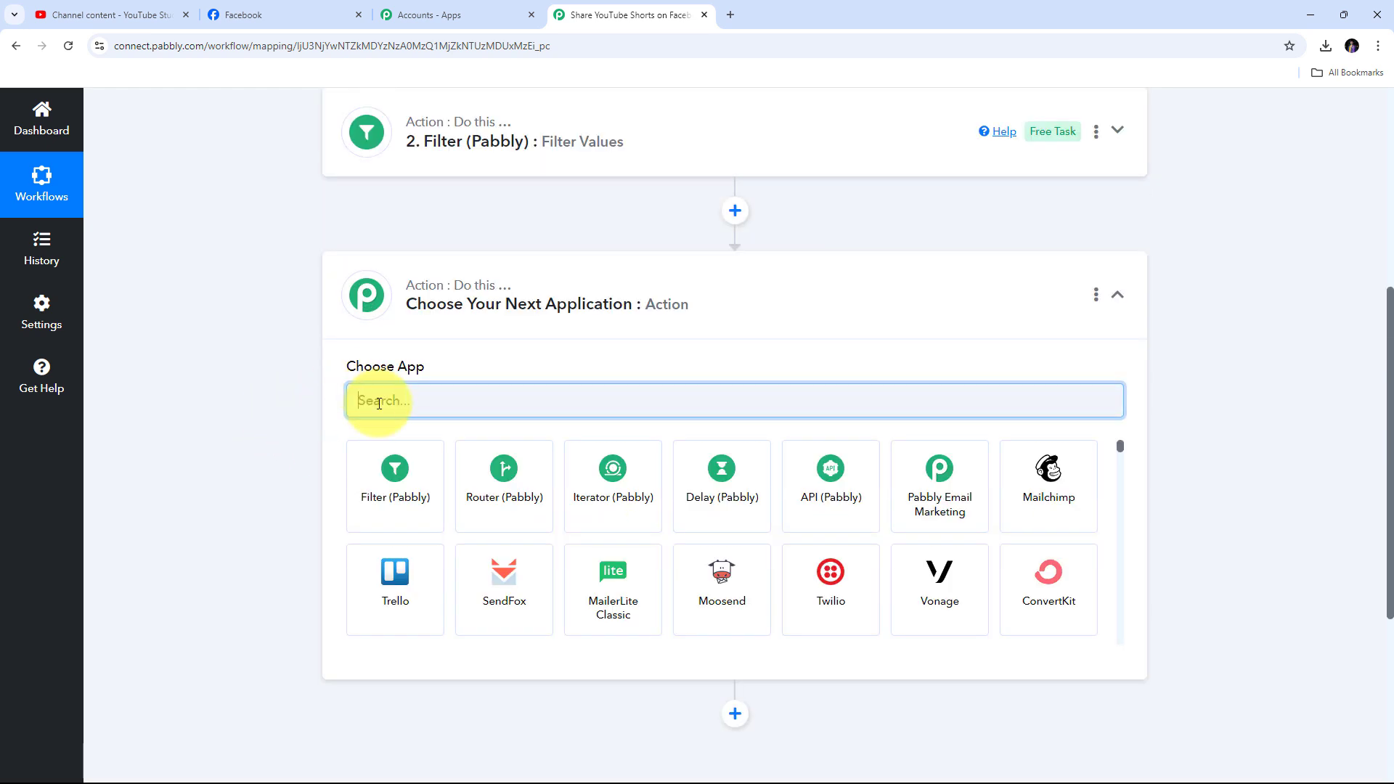
{"action": "type", "text": "Facebook"}
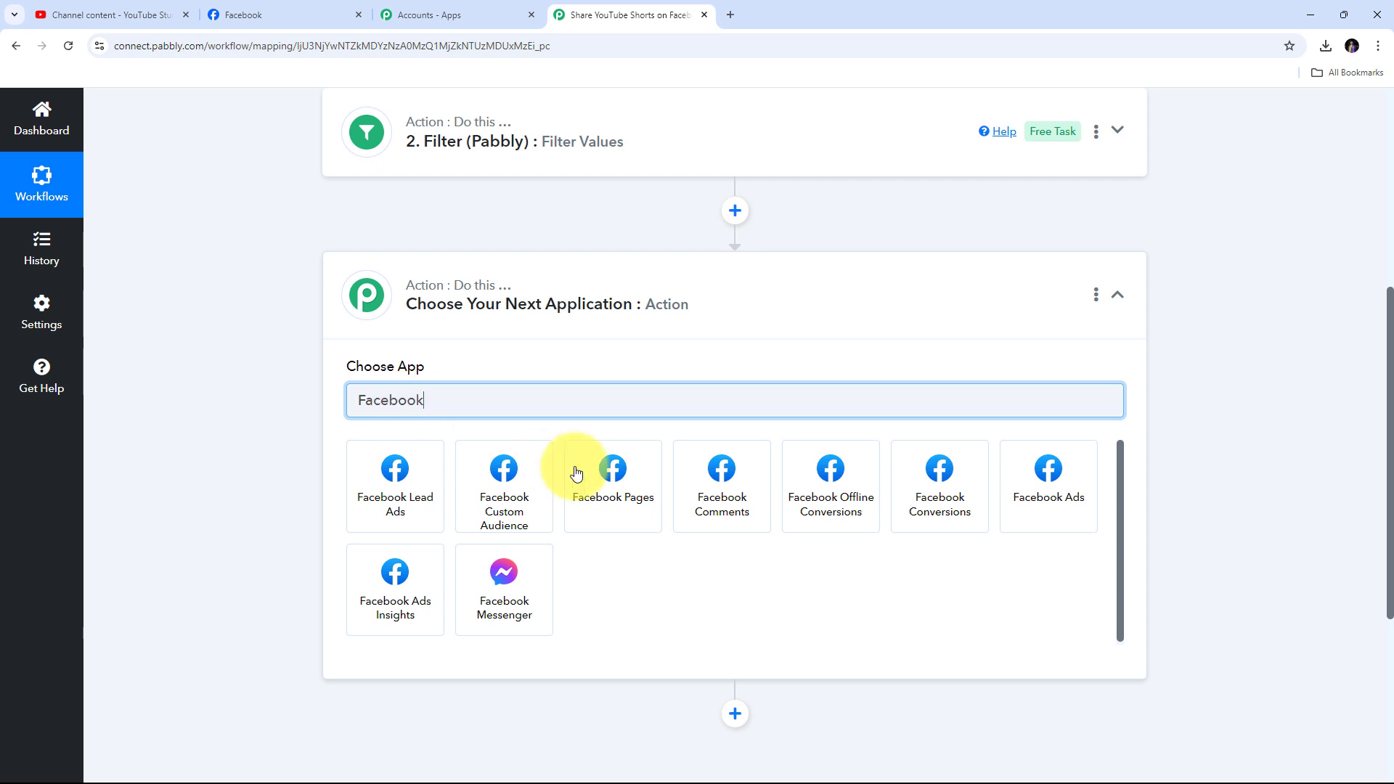
{"action": "left_click", "coordinate": [620, 483]}
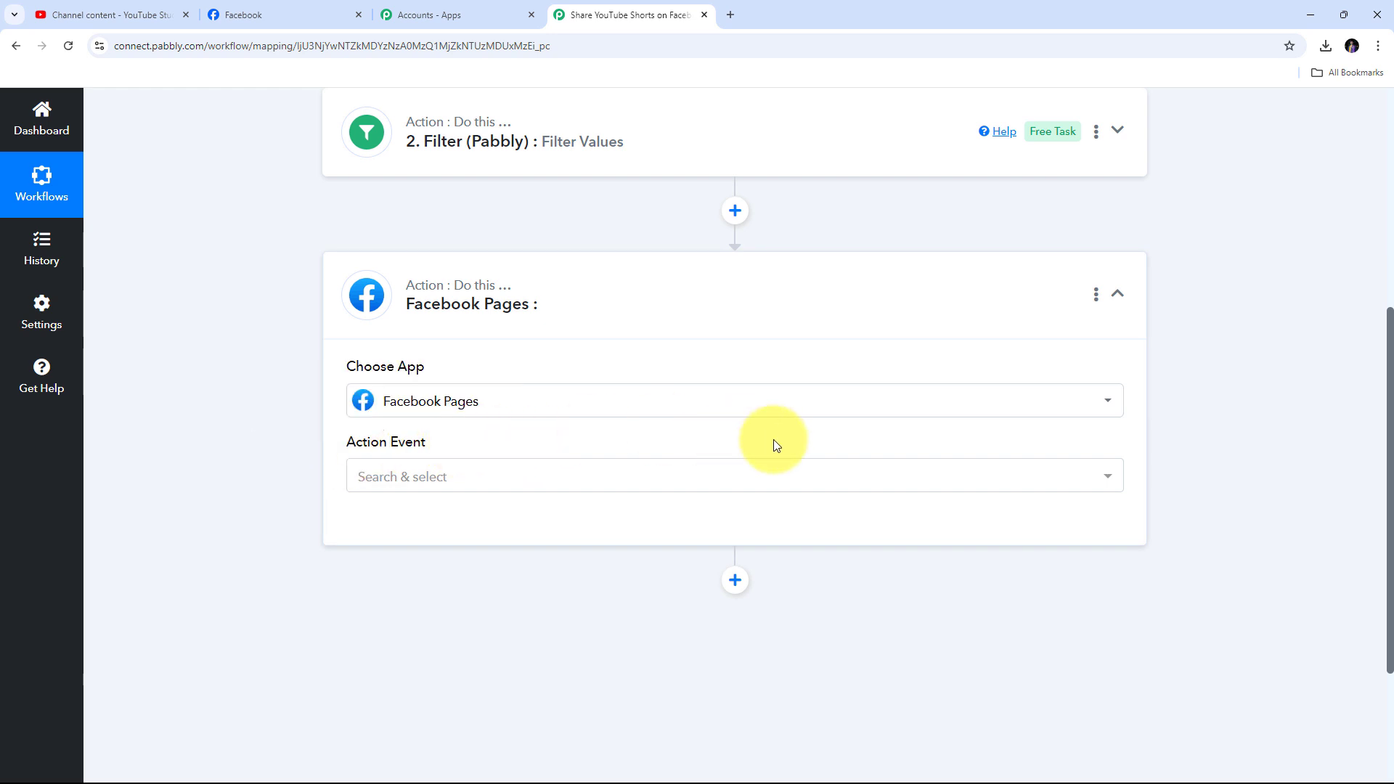
Set the action event to Create Page Post and authorize a new Facebook Pages connection for it
{"action": "left_click", "coordinate": [694, 477]}
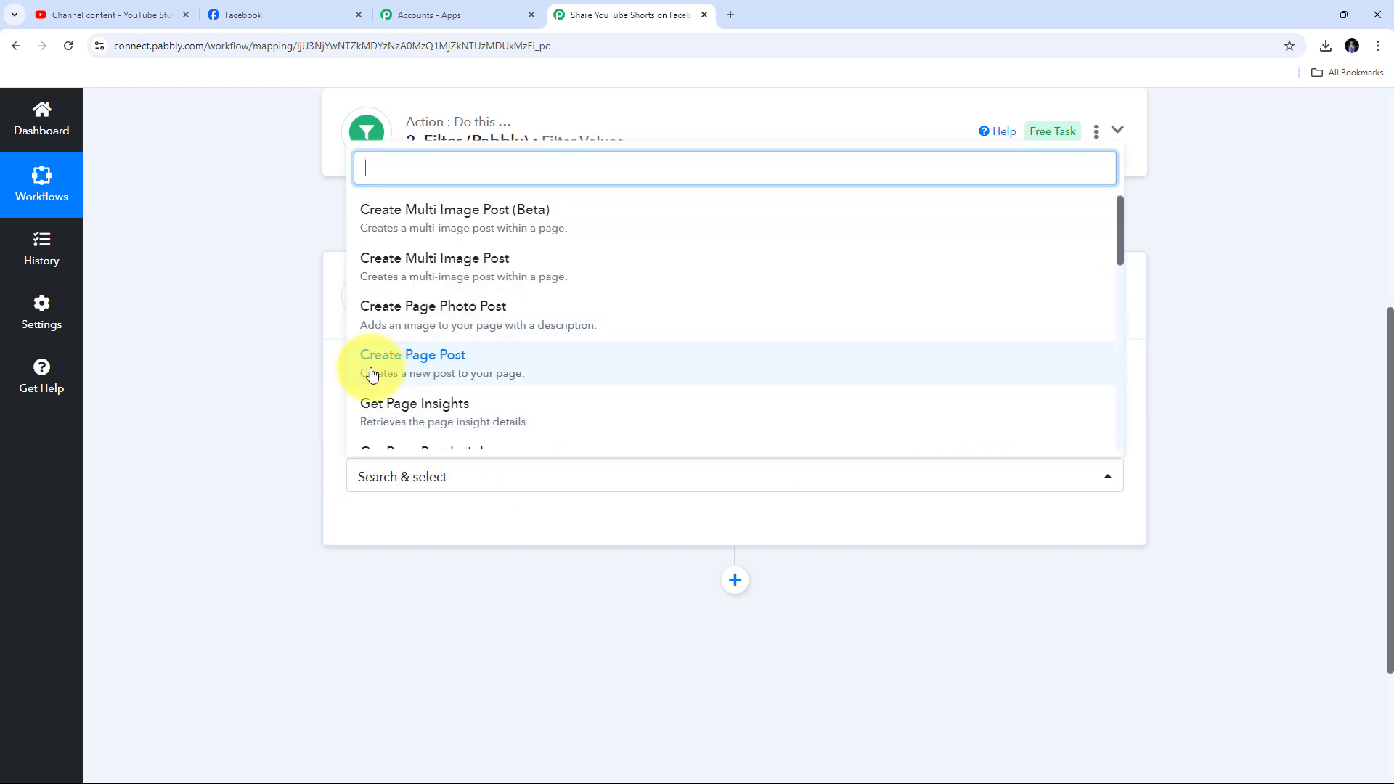
{"action": "left_click", "coordinate": [487, 361]}
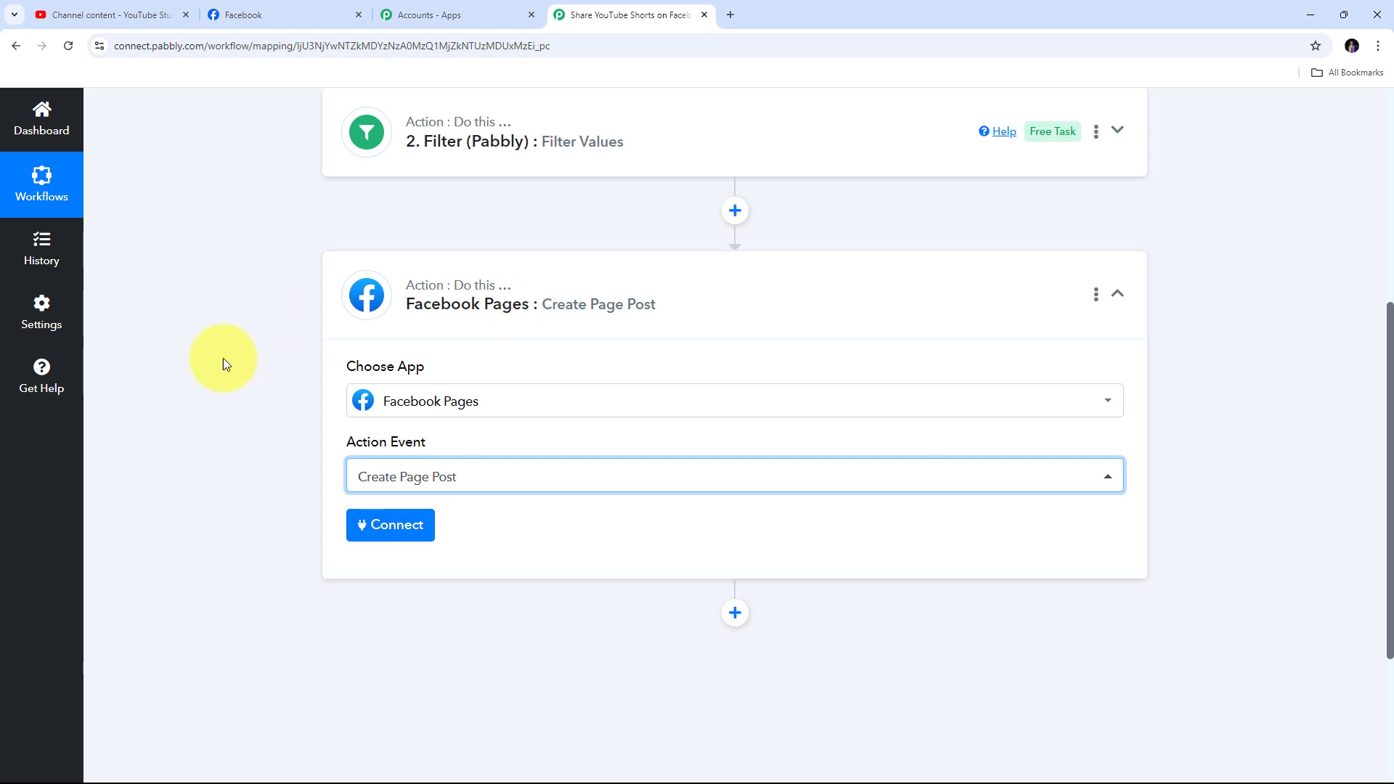
{"action": "left_click", "coordinate": [383, 535]}
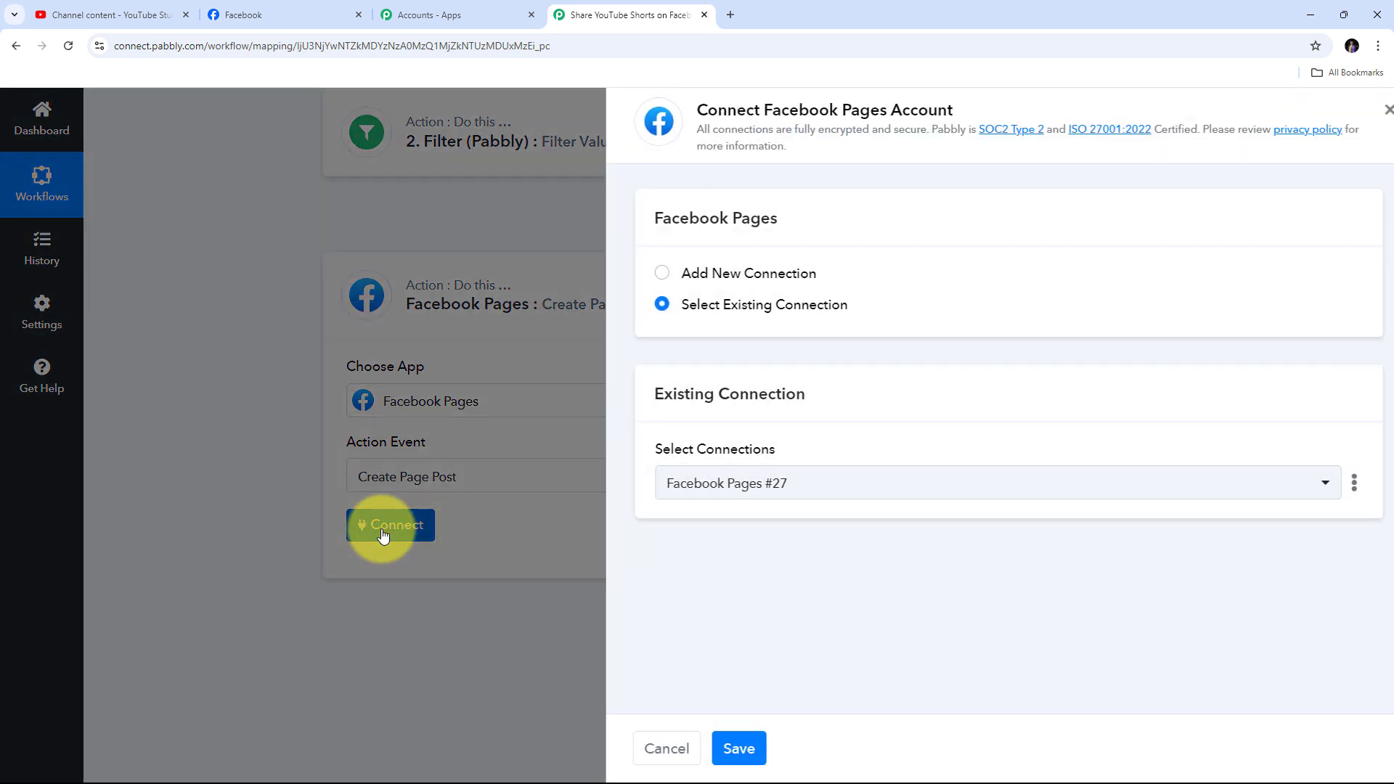
{"action": "left_click", "coordinate": [711, 273]}
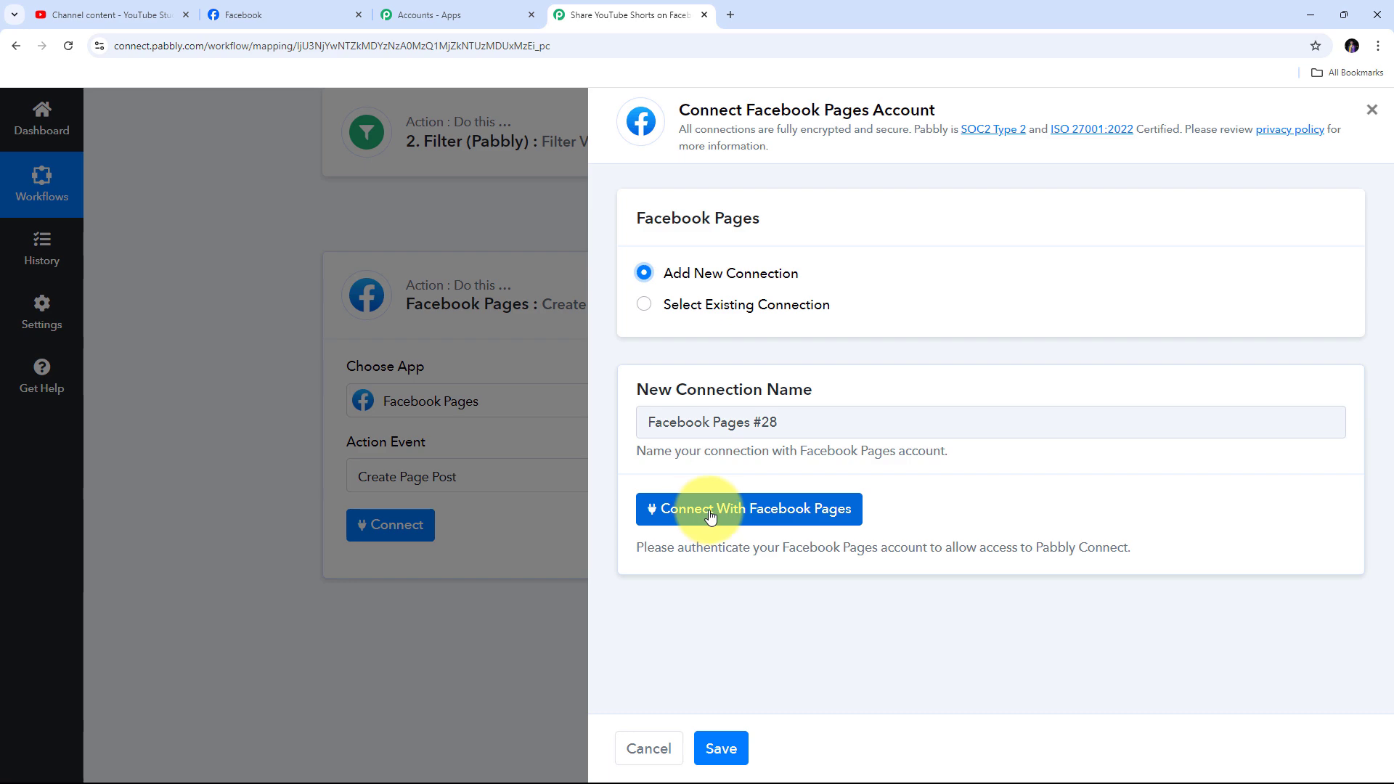
{"action": "left_click", "coordinate": [756, 511]}
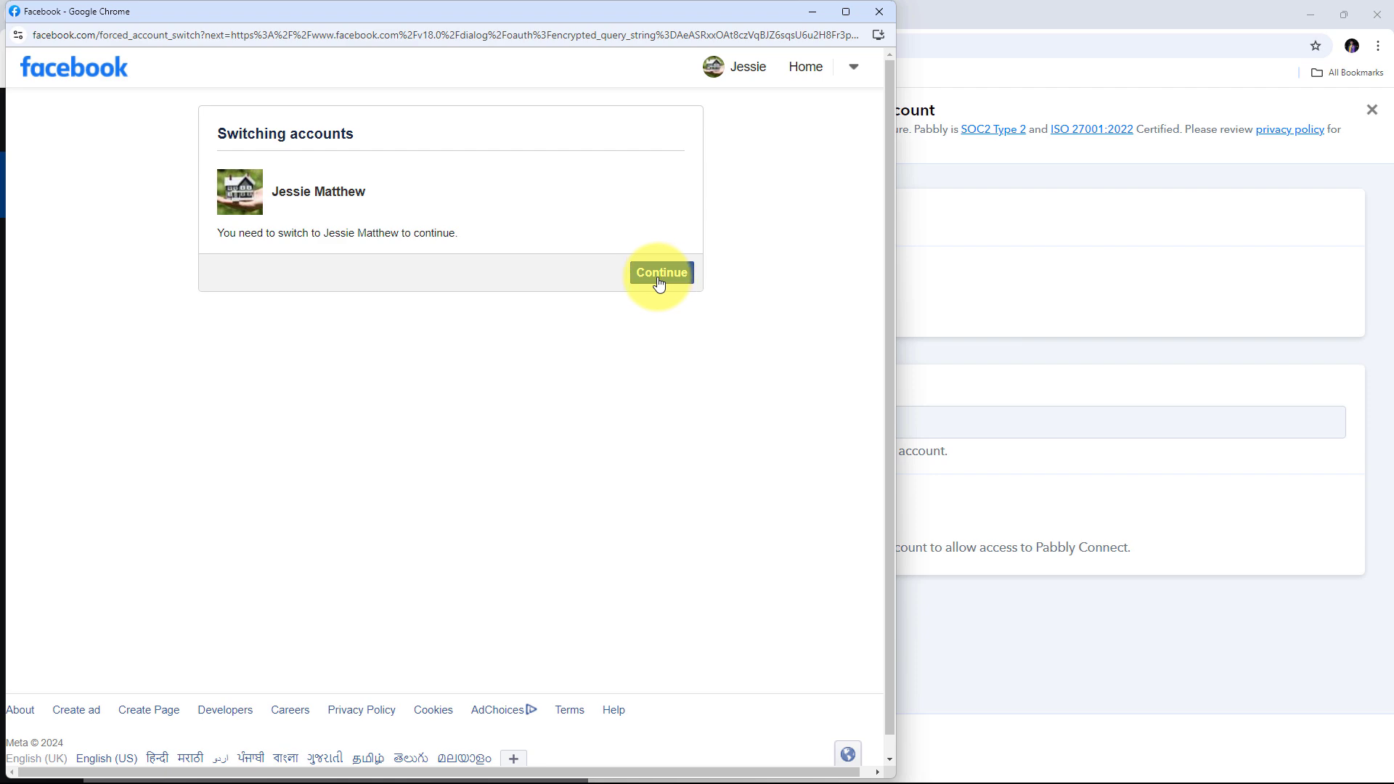
{"action": "left_click", "coordinate": [659, 279]}
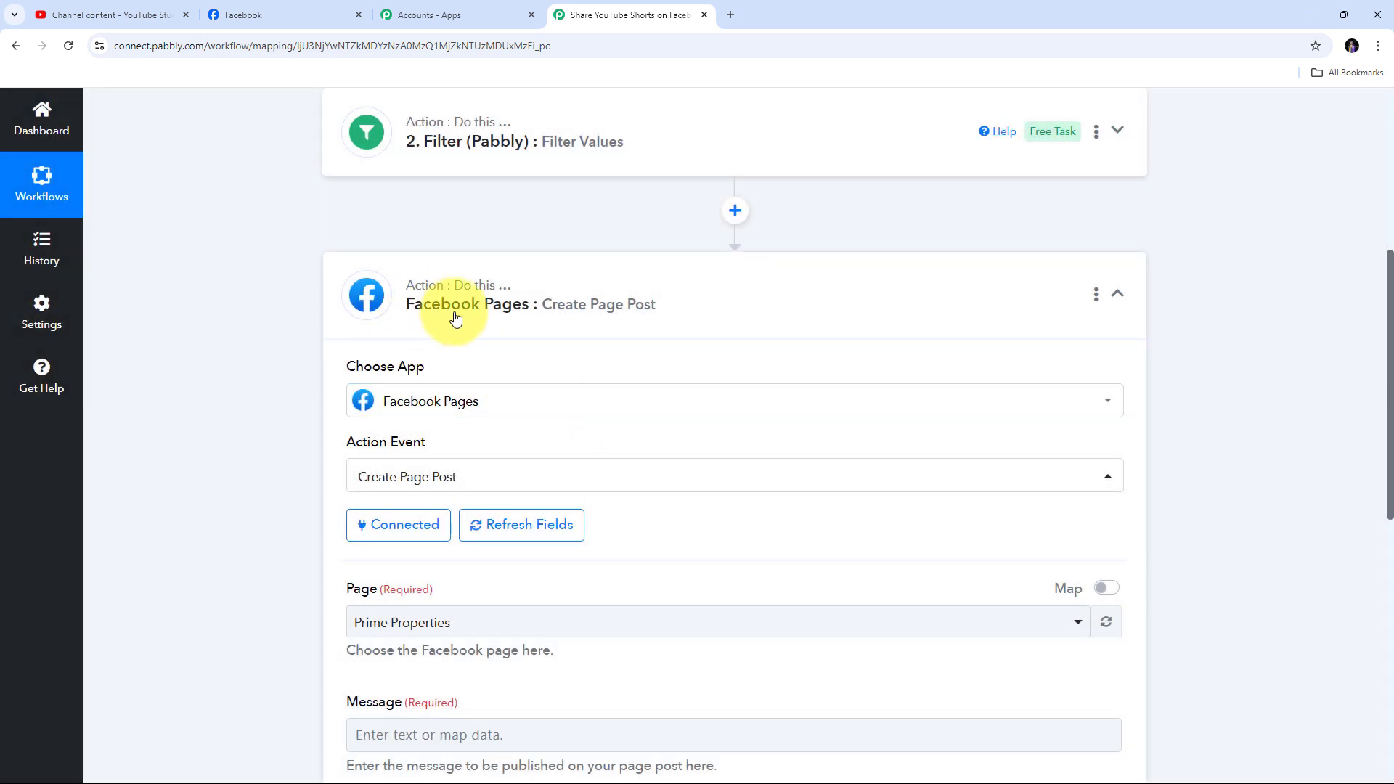
Switch to Facebook and check the name of the page on which the shorts should be posted
{"action": "scroll", "coordinate": [223, 333], "scroll_direction": "down", "scroll_amount": 3}
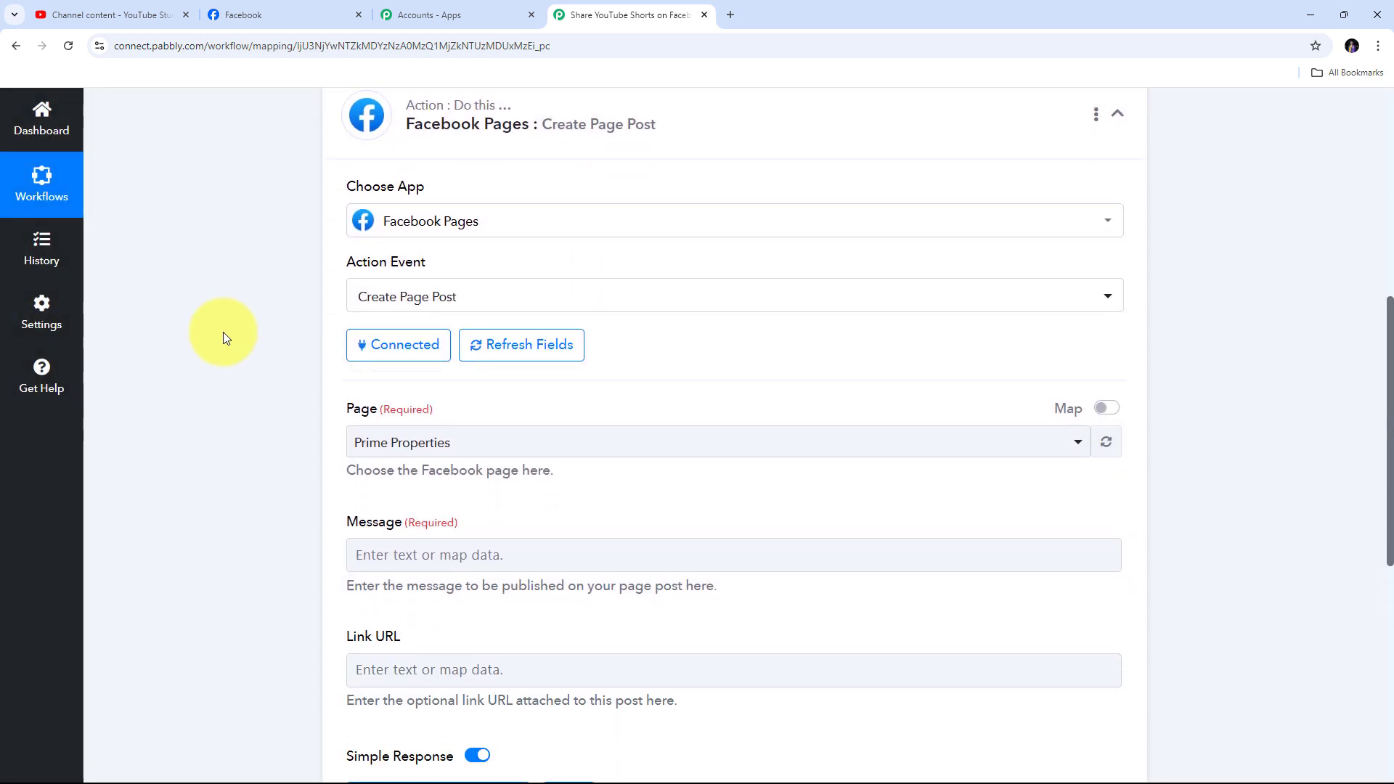
{"action": "scroll", "coordinate": [224, 333], "scroll_direction": "down", "scroll_amount": 1}
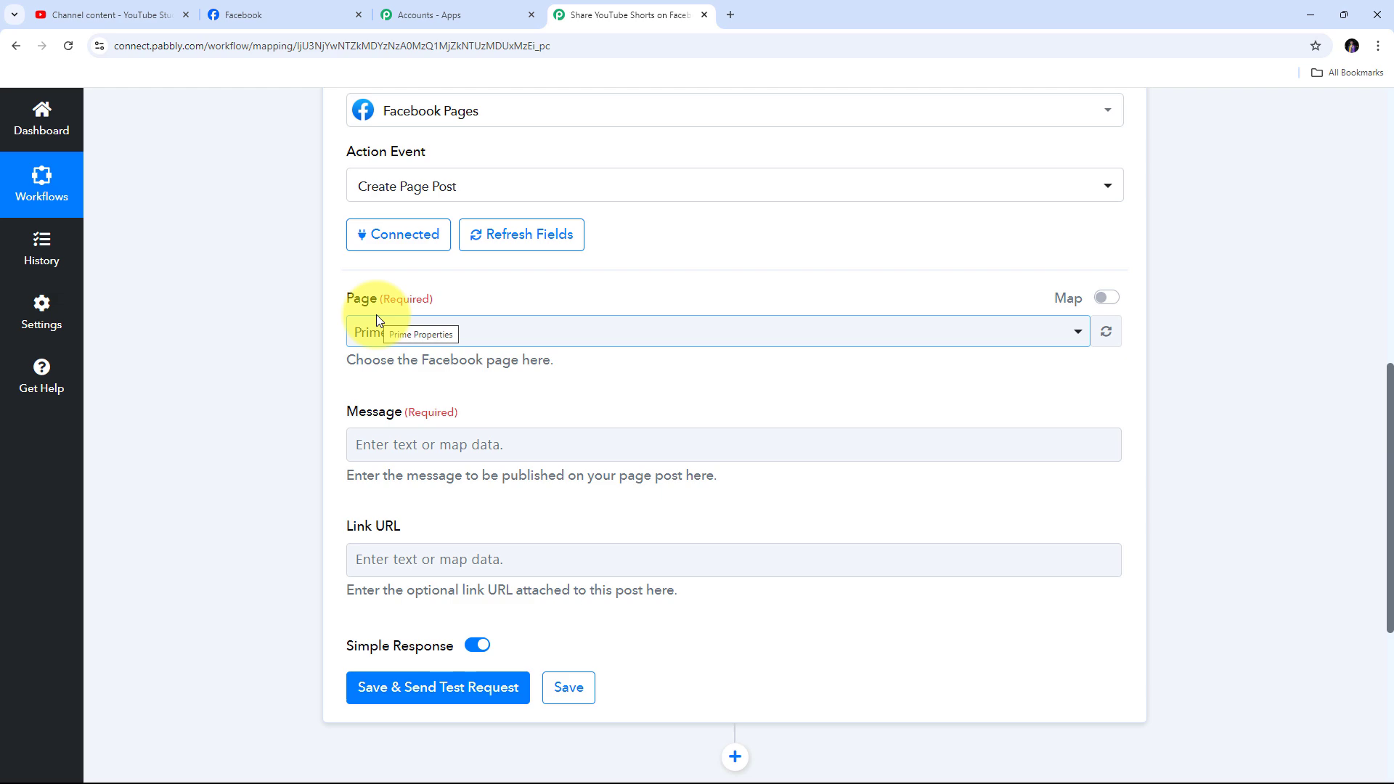
{"action": "left_click", "coordinate": [265, 15]}
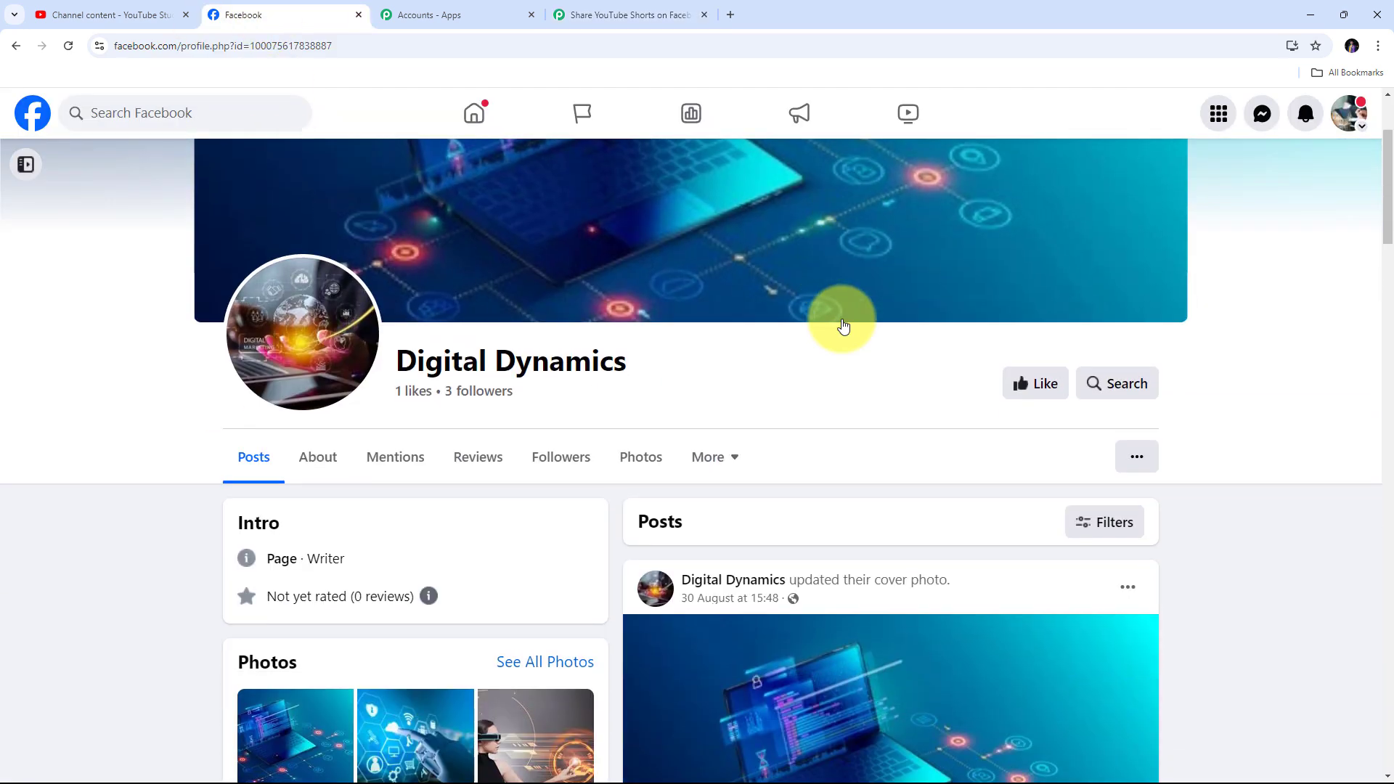
{"action": "scroll", "coordinate": [842, 327], "scroll_direction": "down", "scroll_amount": 1}
{"action": "left_click_drag", "start_coordinate": [394, 328], "coordinate": [724, 332]}
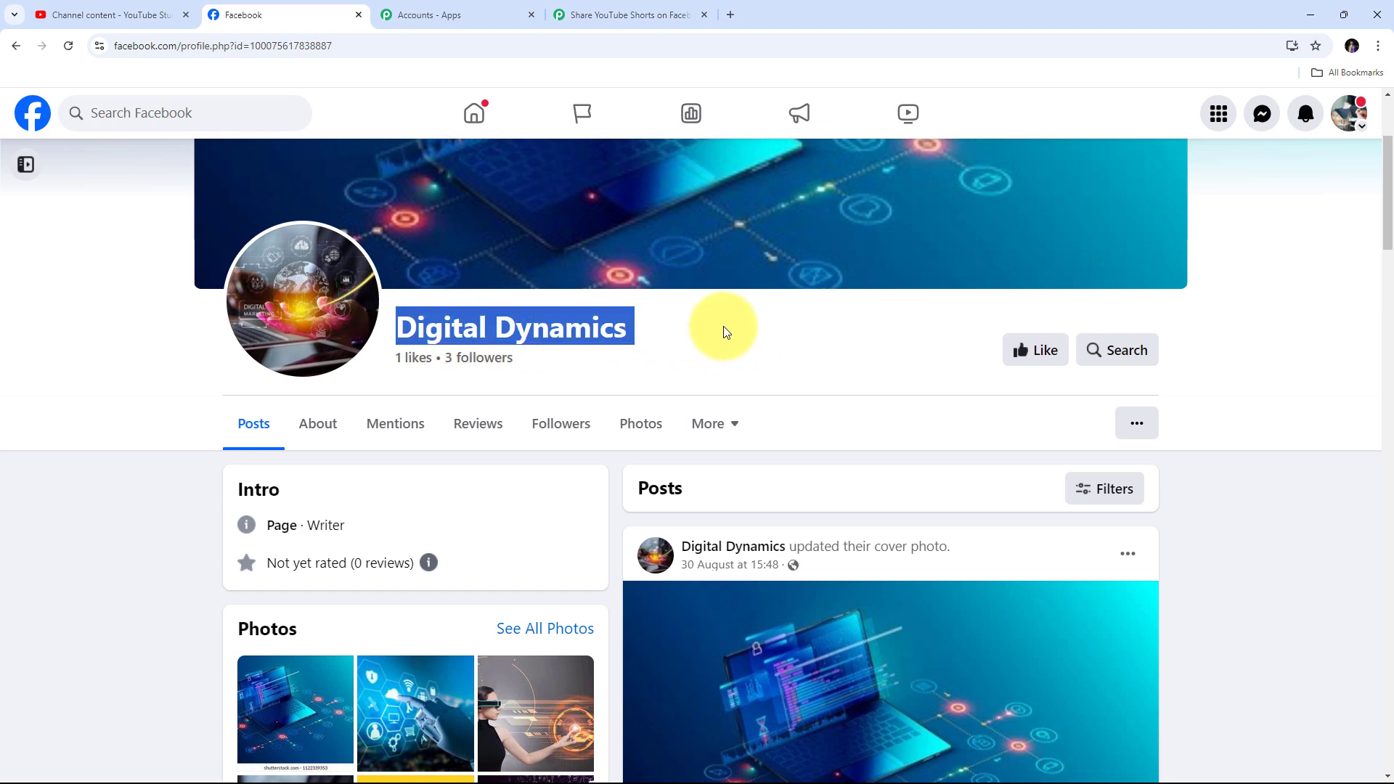
{"action": "left_click", "coordinate": [704, 351]}
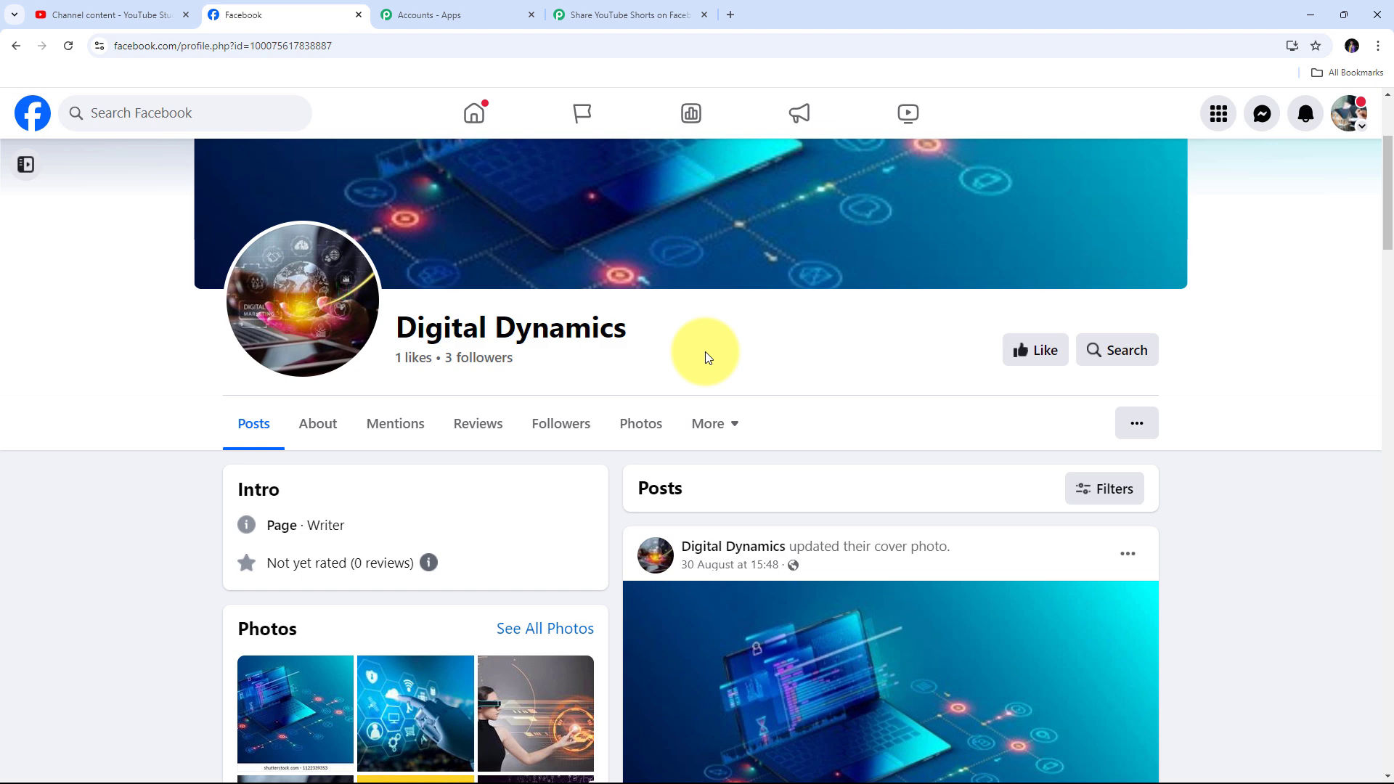
{"action": "scroll", "coordinate": [704, 352], "scroll_direction": "up", "scroll_amount": 1}
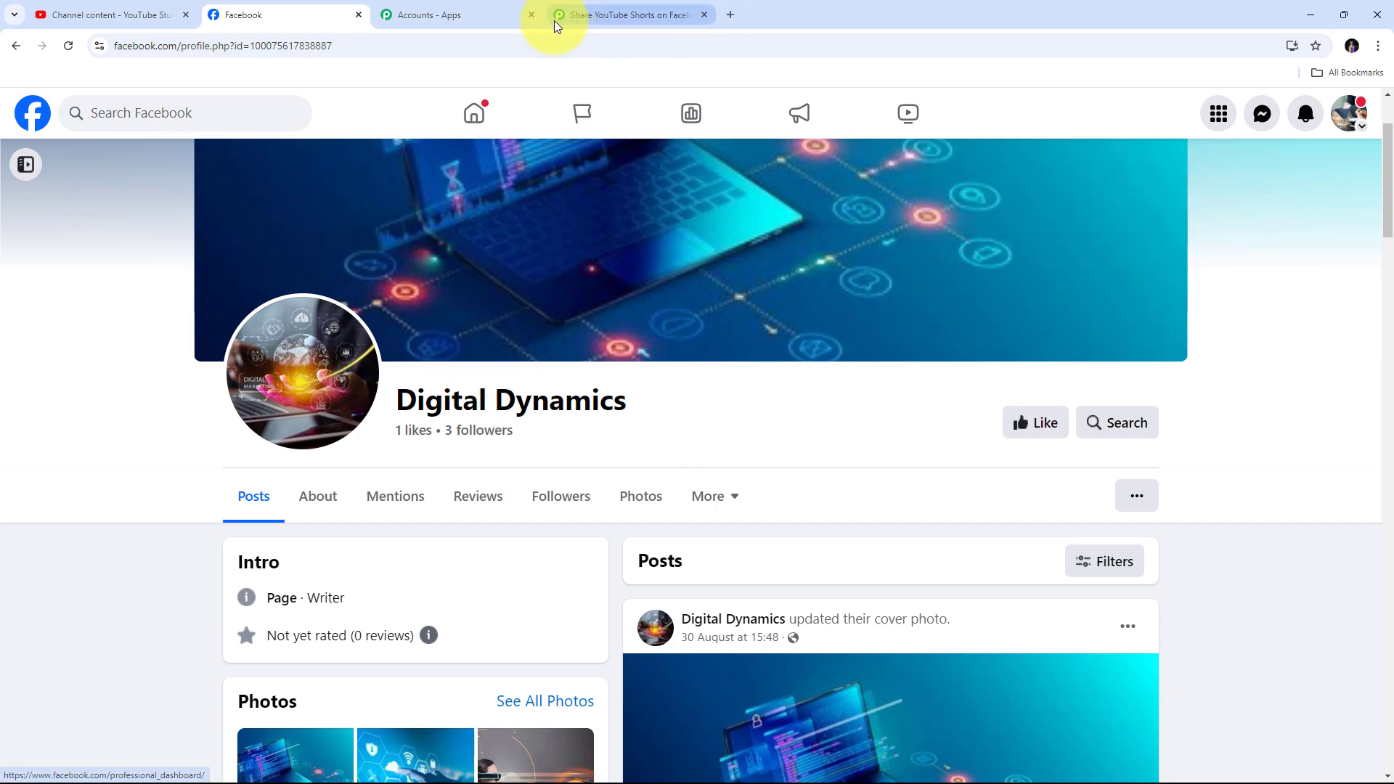
Return to the Pabbly Connect workflow and choose Digital Dynamics as the Facebook page for the post
{"action": "left_click", "coordinate": [577, 13]}
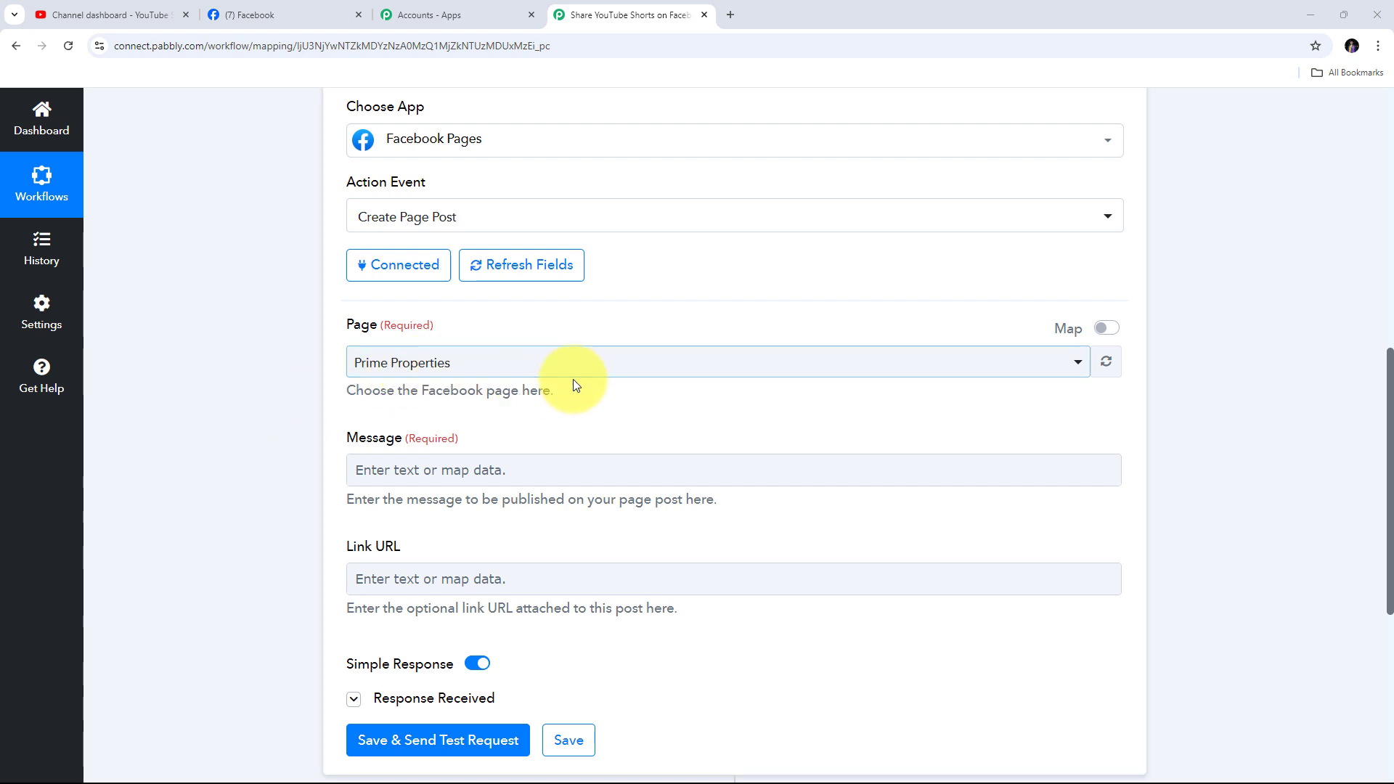
{"action": "left_click", "coordinate": [653, 365]}
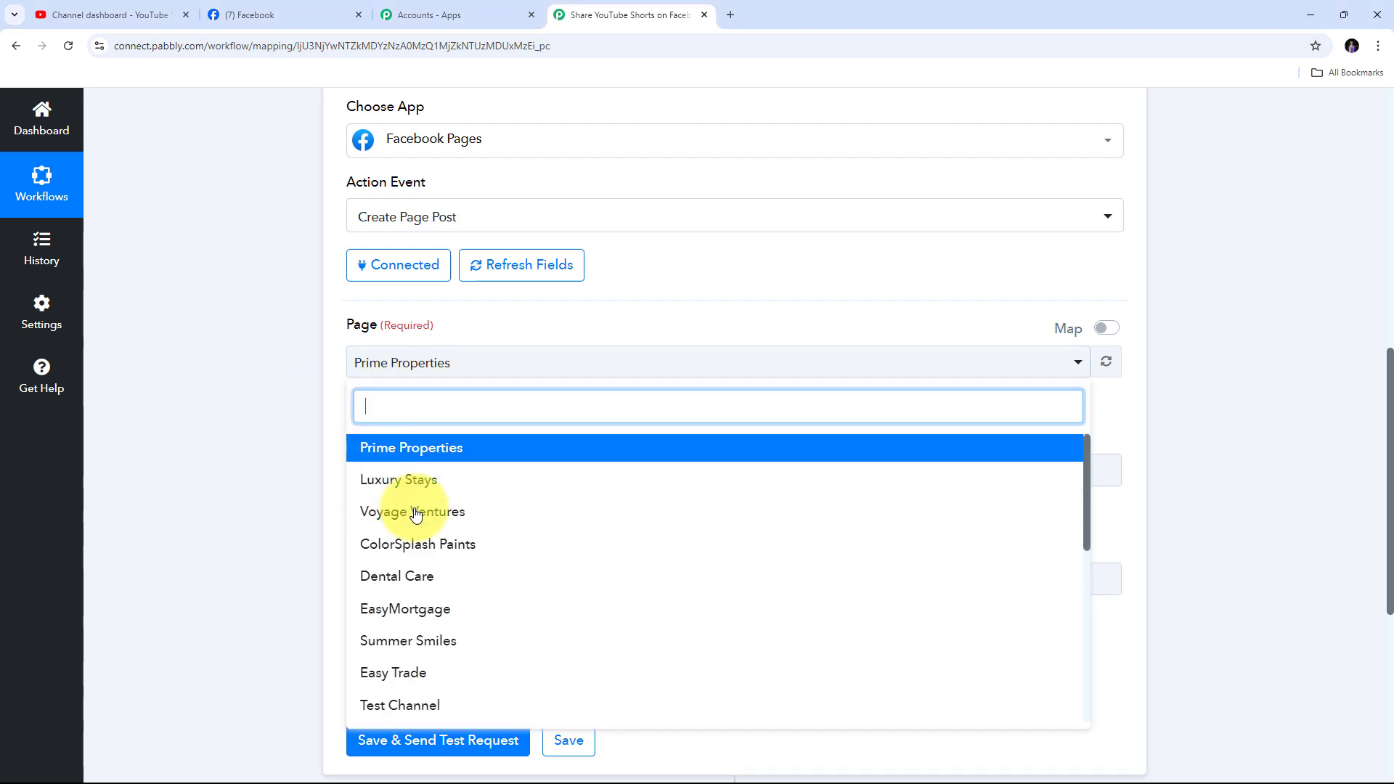
{"action": "scroll", "coordinate": [491, 519], "scroll_direction": "down", "scroll_amount": 1}
{"action": "scroll", "coordinate": [492, 520], "scroll_direction": "up", "scroll_amount": 1}
{"action": "scroll", "coordinate": [491, 520], "scroll_direction": "down", "scroll_amount": 4}
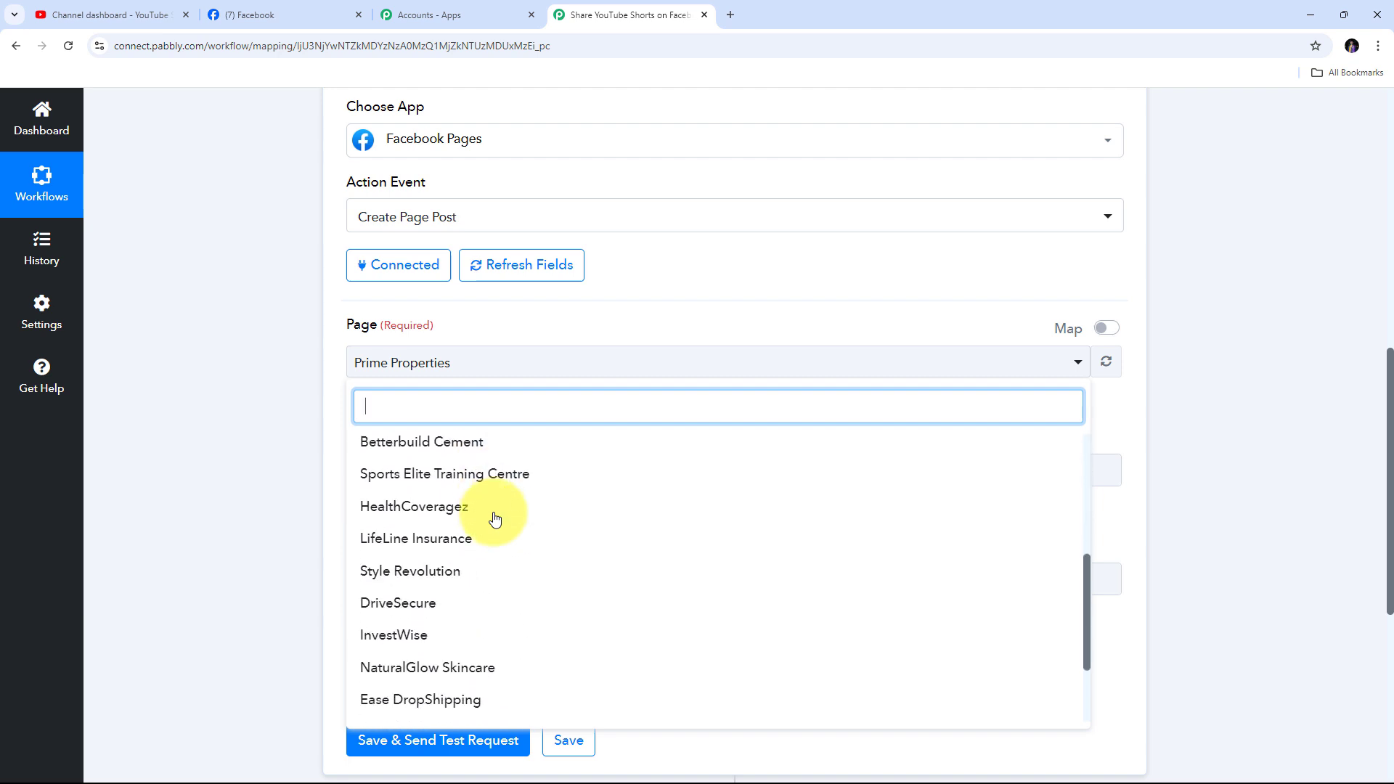
{"action": "scroll", "coordinate": [495, 519], "scroll_direction": "down", "scroll_amount": 2}
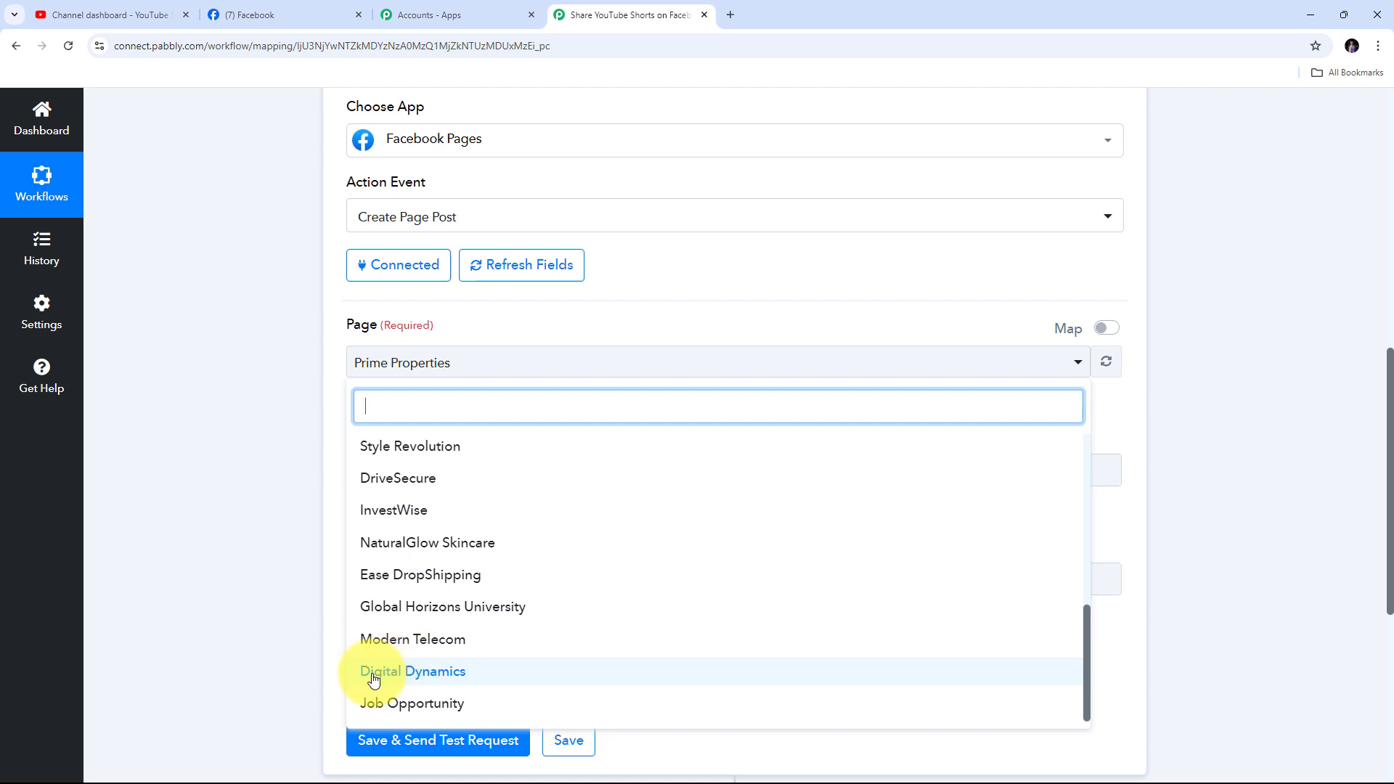
{"action": "left_click", "coordinate": [427, 683]}
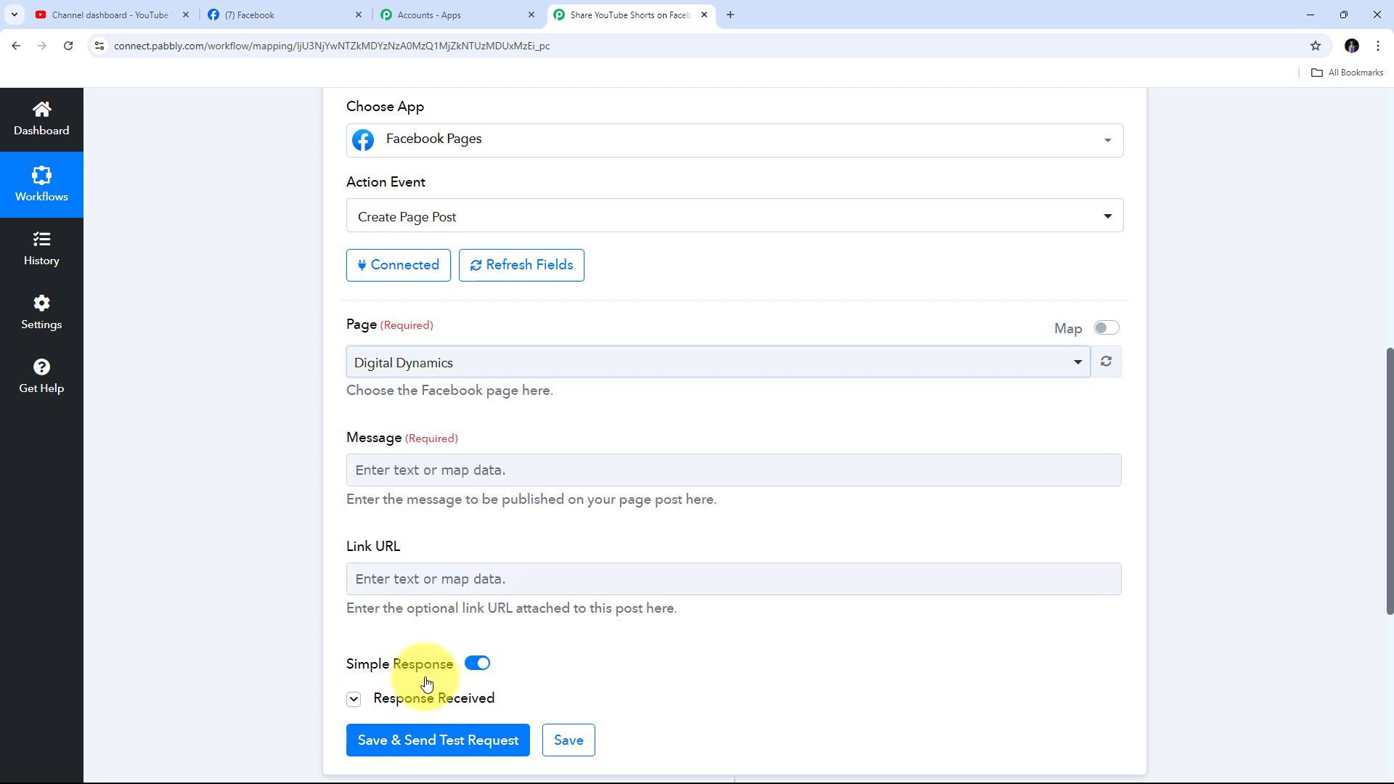
Map Res1 Snippet Title from the YouTube trigger data into the post's Message
{"action": "scroll", "coordinate": [280, 450], "scroll_direction": "down", "scroll_amount": 1}
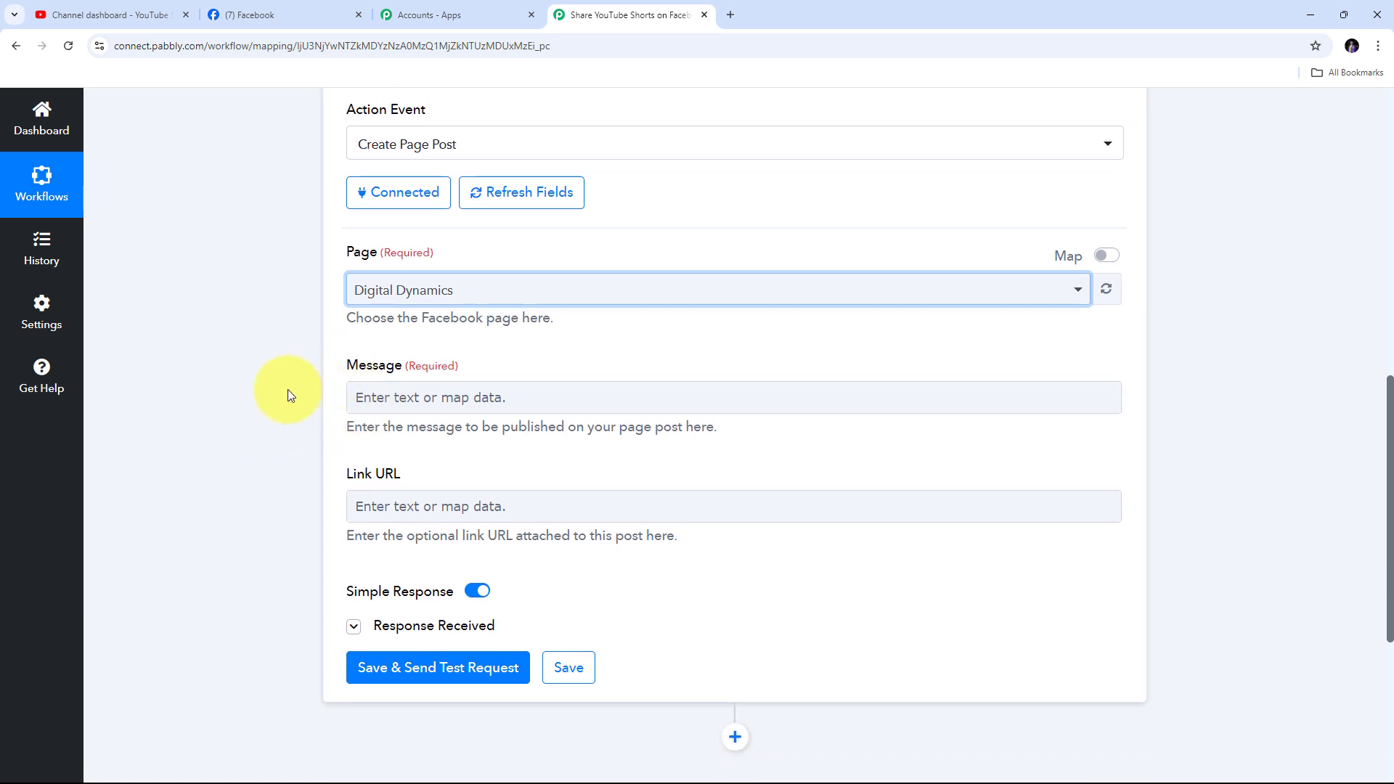
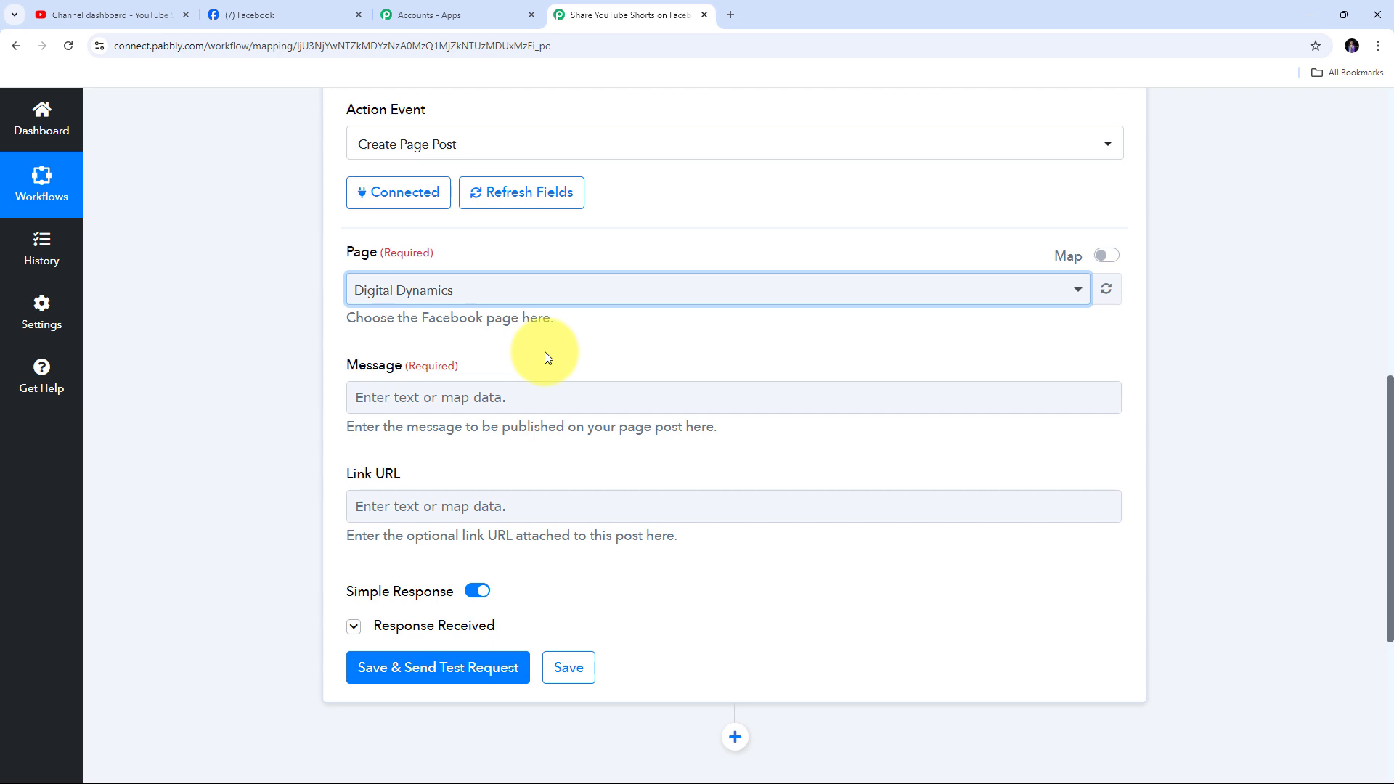
{"action": "left_click", "coordinate": [397, 398]}
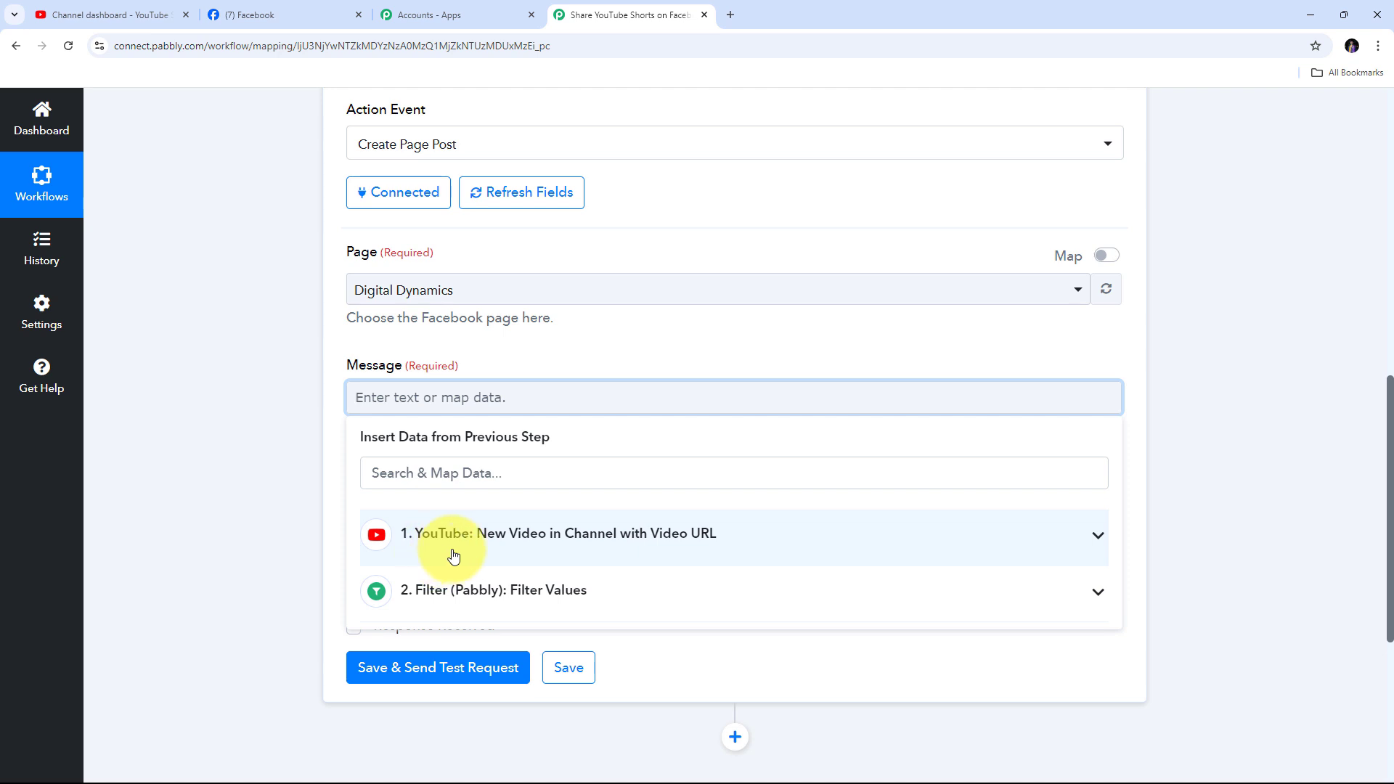
{"action": "left_click", "coordinate": [662, 560]}
{"action": "scroll", "coordinate": [508, 450], "scroll_direction": "down", "scroll_amount": 1}
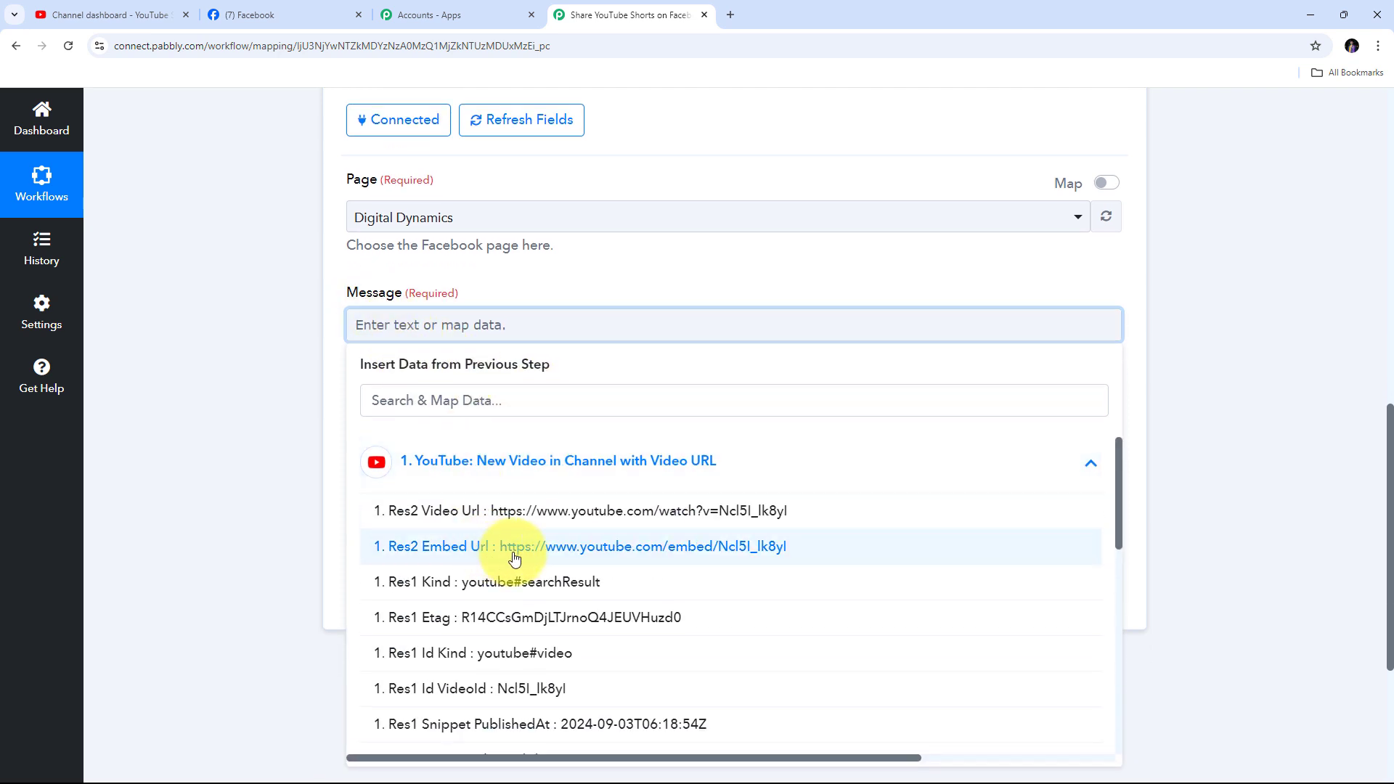
{"action": "scroll", "coordinate": [515, 557], "scroll_direction": "down", "scroll_amount": 3}
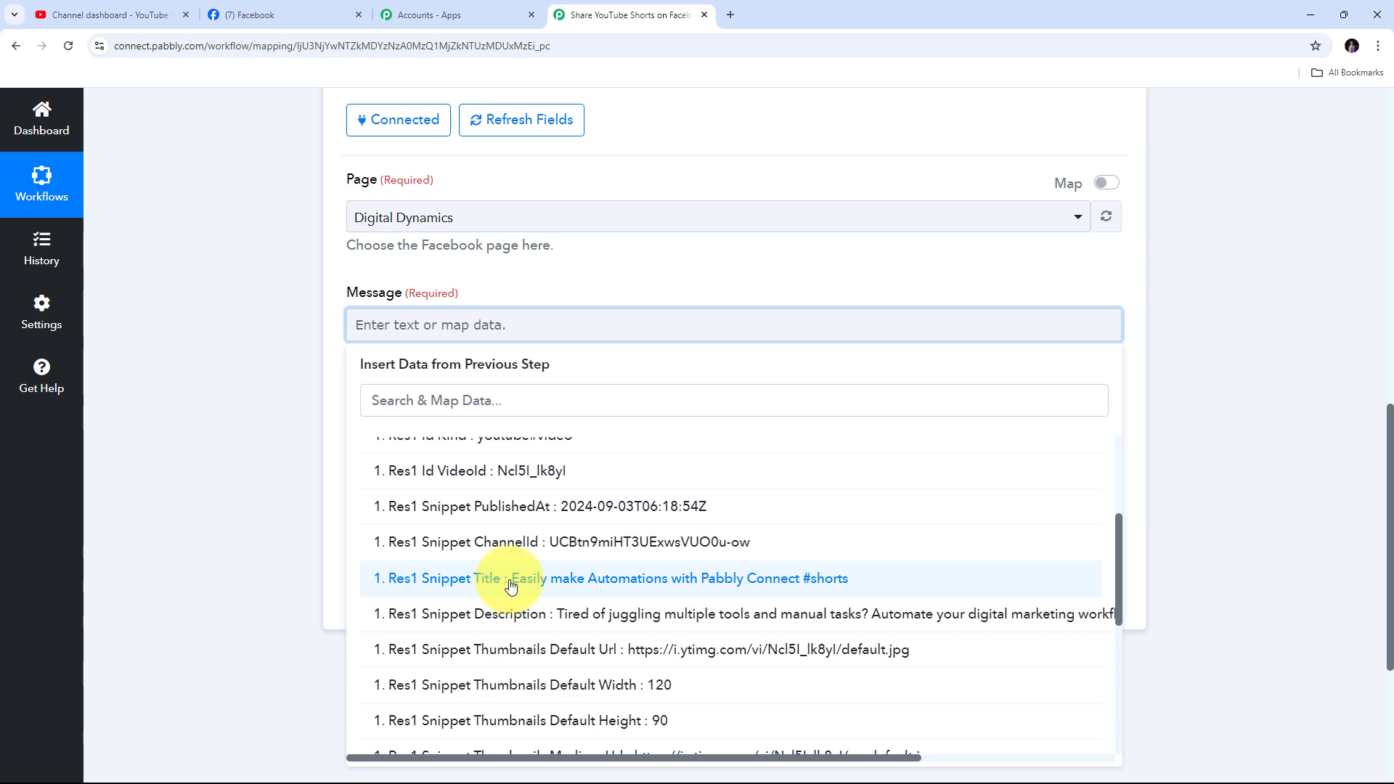
{"action": "left_click", "coordinate": [620, 587]}
{"action": "left_click", "coordinate": [630, 257]}
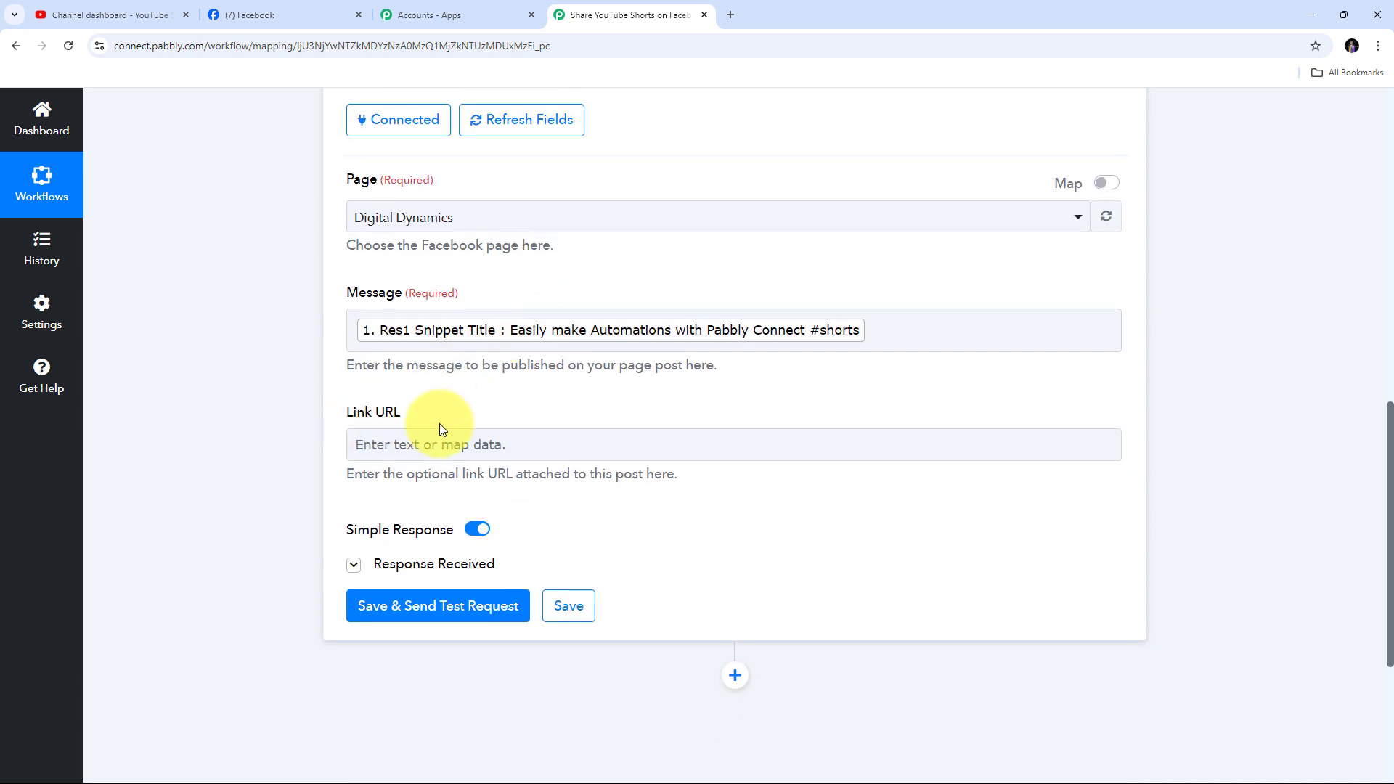
Map Res2 Video Url from the YouTube trigger data into the post's Link URL
{"action": "left_click", "coordinate": [394, 443]}
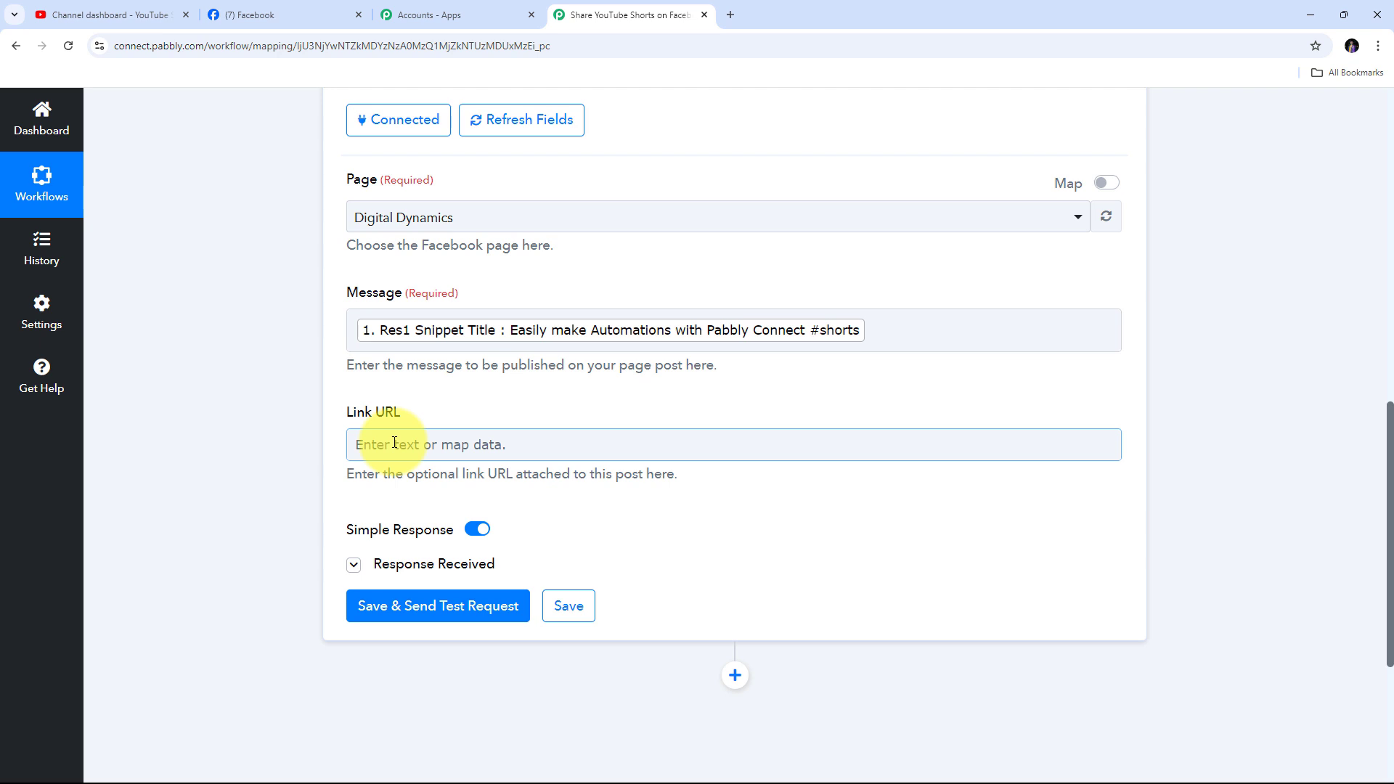
{"action": "scroll", "coordinate": [499, 403], "scroll_direction": "down", "scroll_amount": 1}
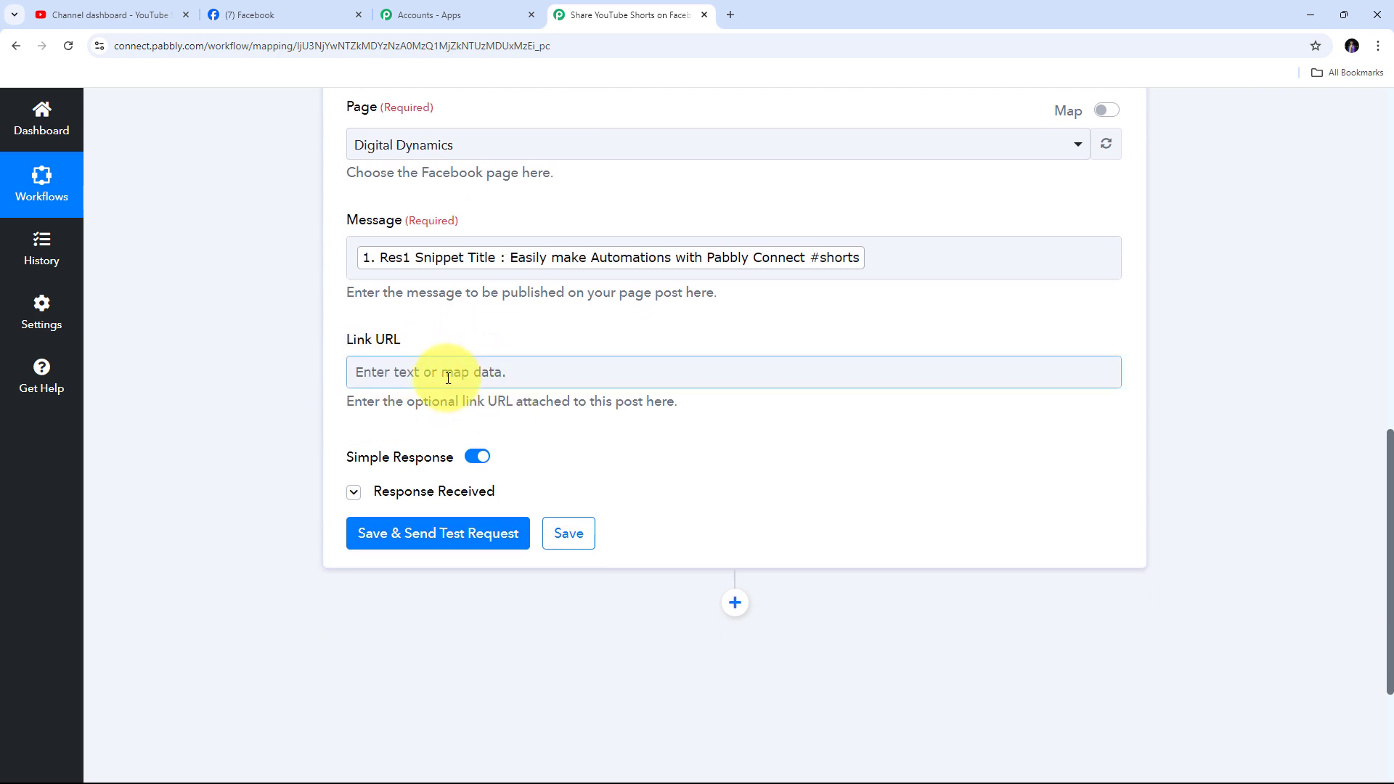
{"action": "left_click", "coordinate": [398, 374]}
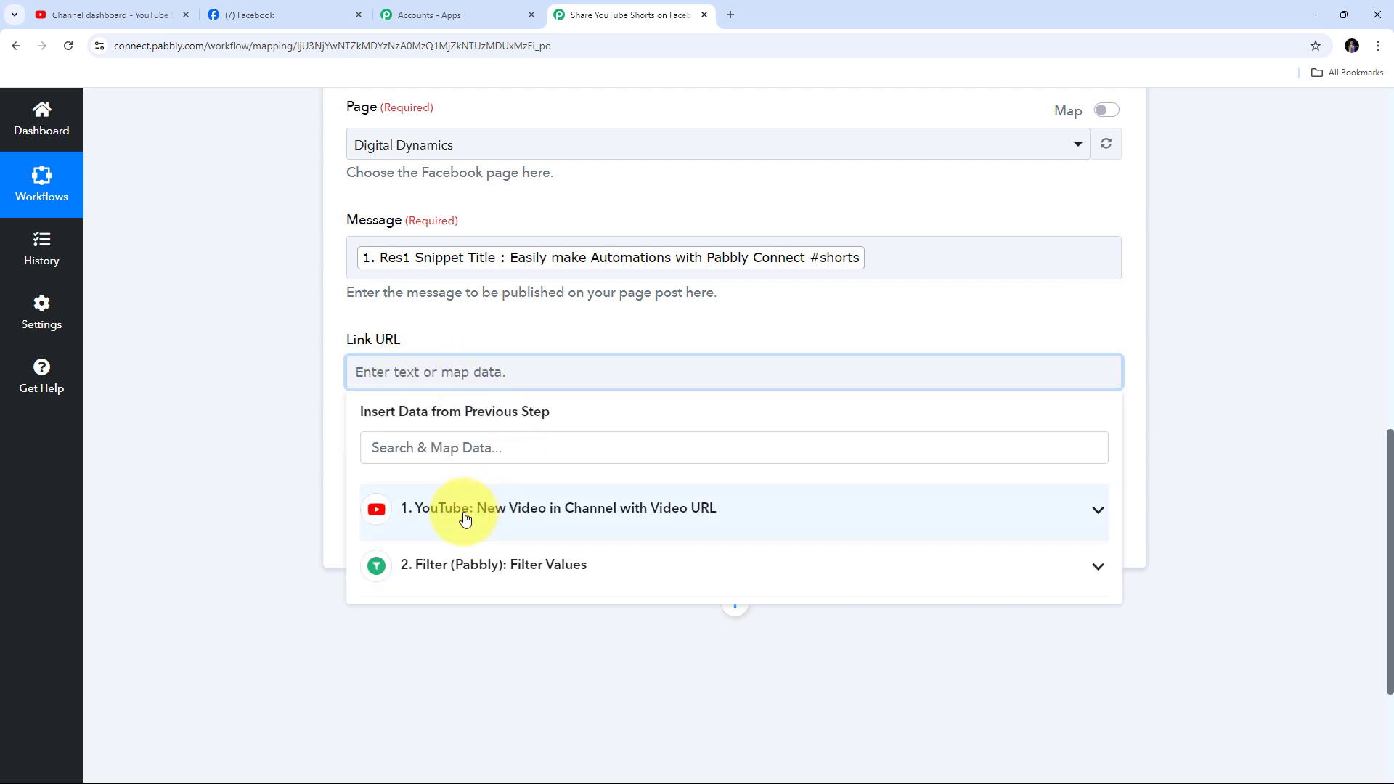
{"action": "left_click", "coordinate": [586, 510]}
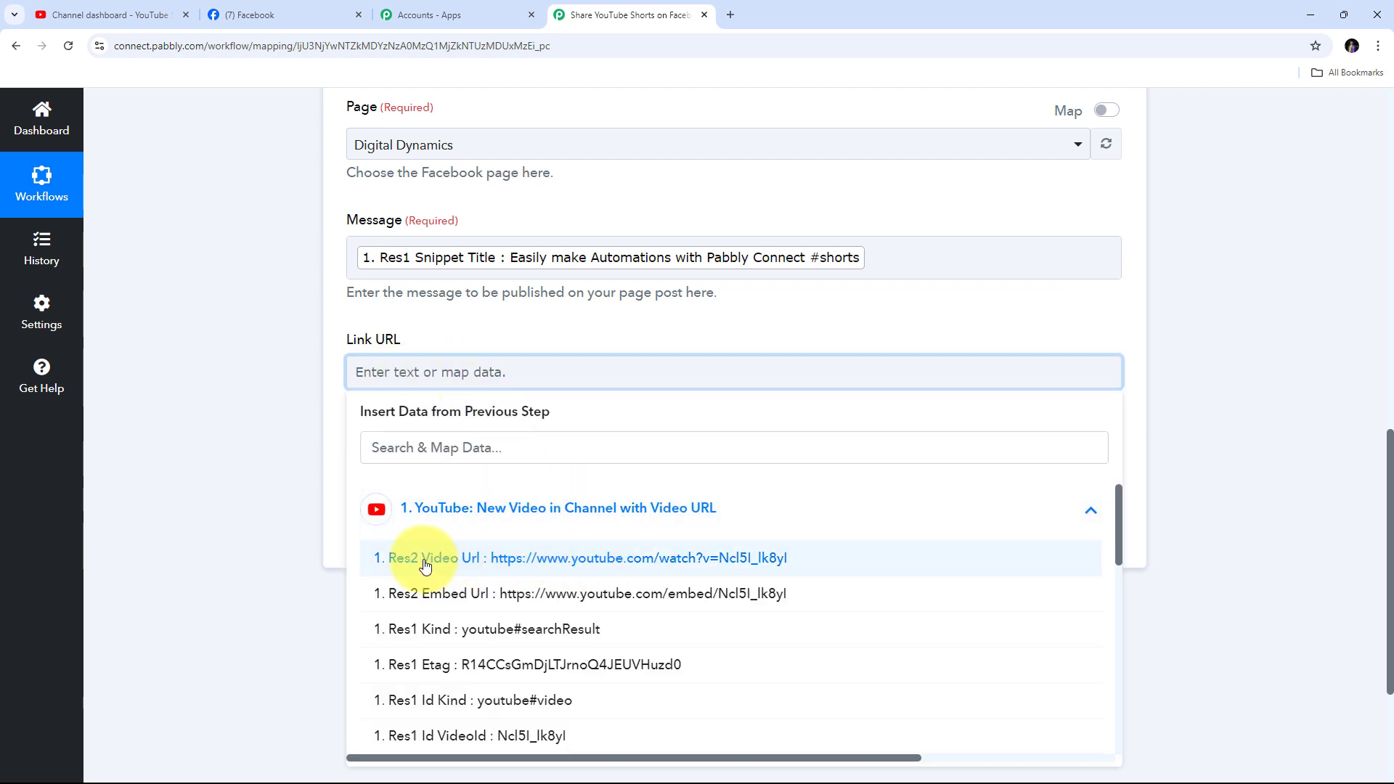
{"action": "left_click", "coordinate": [565, 564]}
{"action": "left_click", "coordinate": [519, 334]}
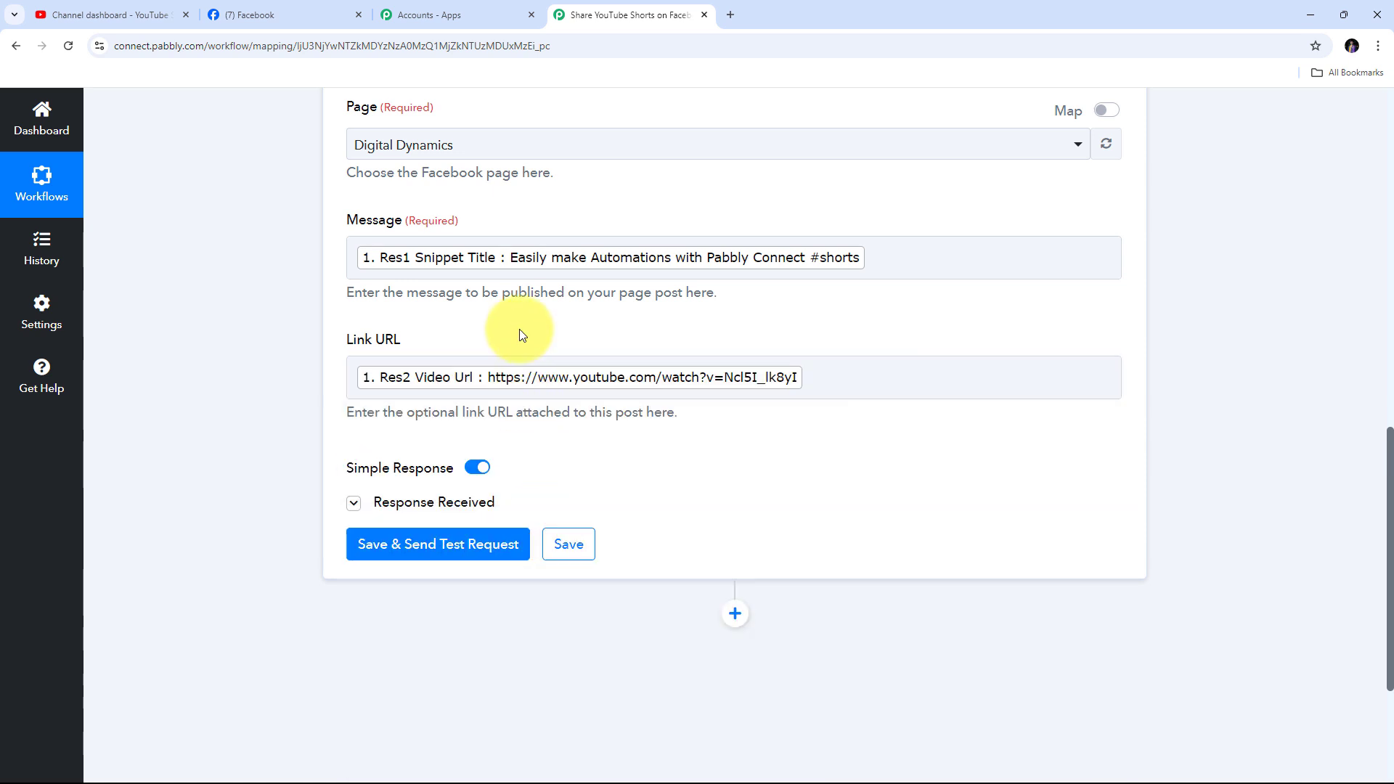
Save the Create Page Post action and send its test request
{"action": "scroll", "coordinate": [513, 345], "scroll_direction": "up", "scroll_amount": 1}
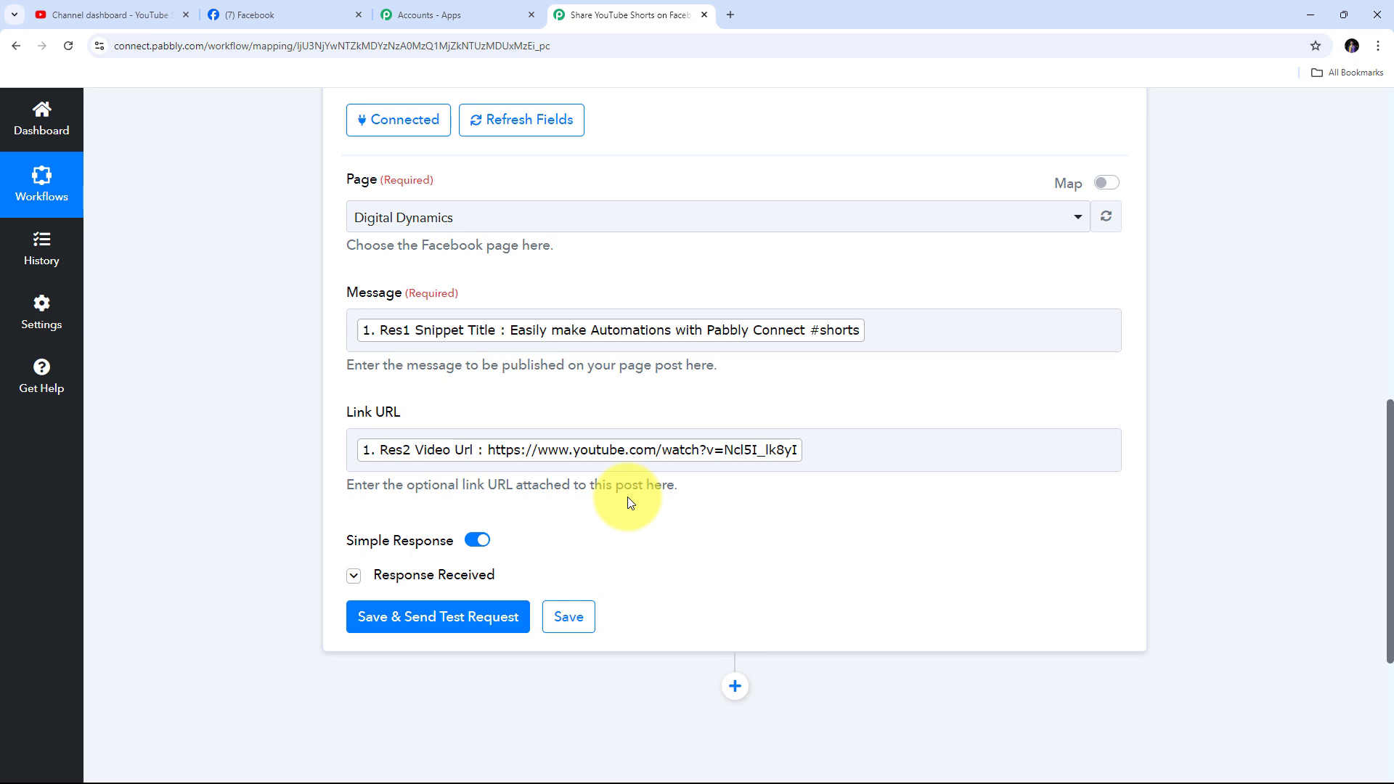
{"action": "scroll", "coordinate": [782, 442], "scroll_direction": "down", "scroll_amount": 1}
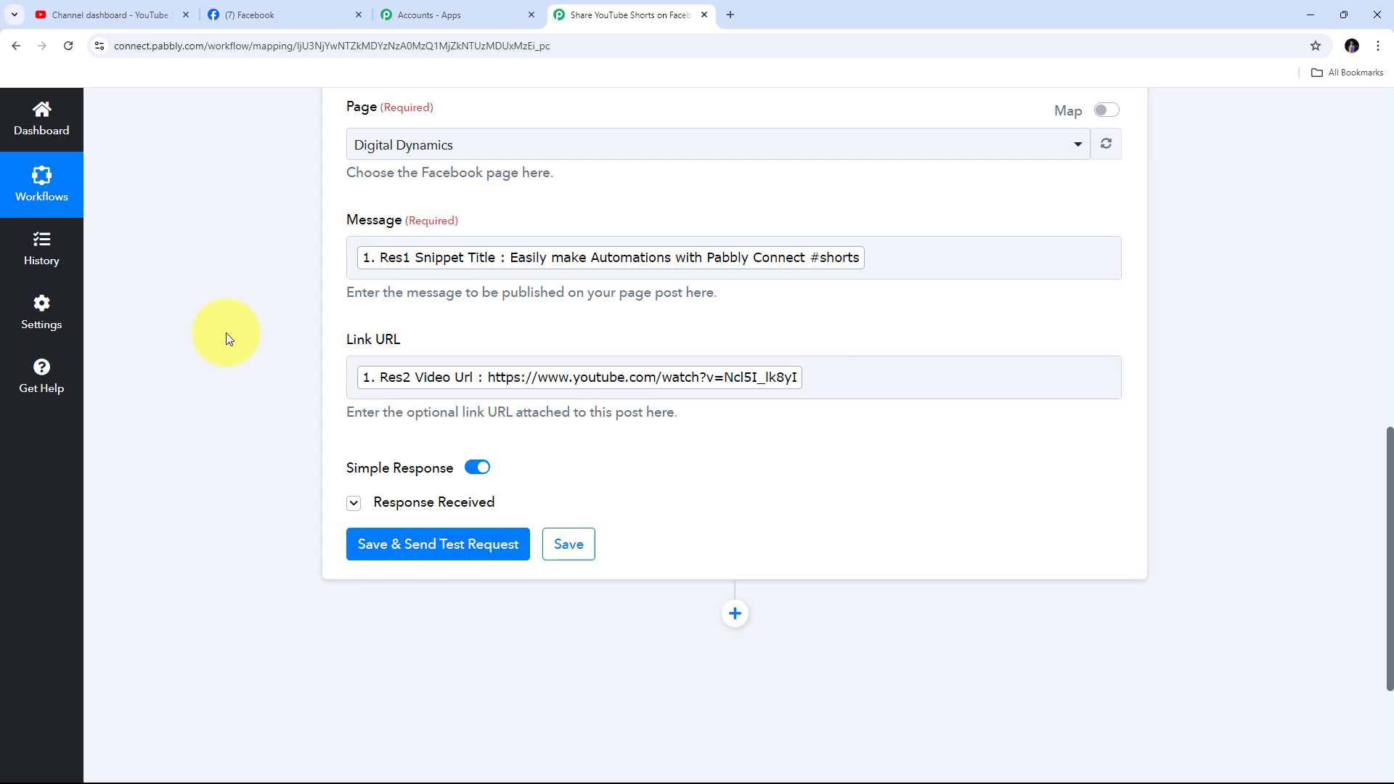
{"action": "scroll", "coordinate": [225, 332], "scroll_direction": "down", "scroll_amount": 2}
{"action": "scroll", "coordinate": [225, 333], "scroll_direction": "down", "scroll_amount": 1}
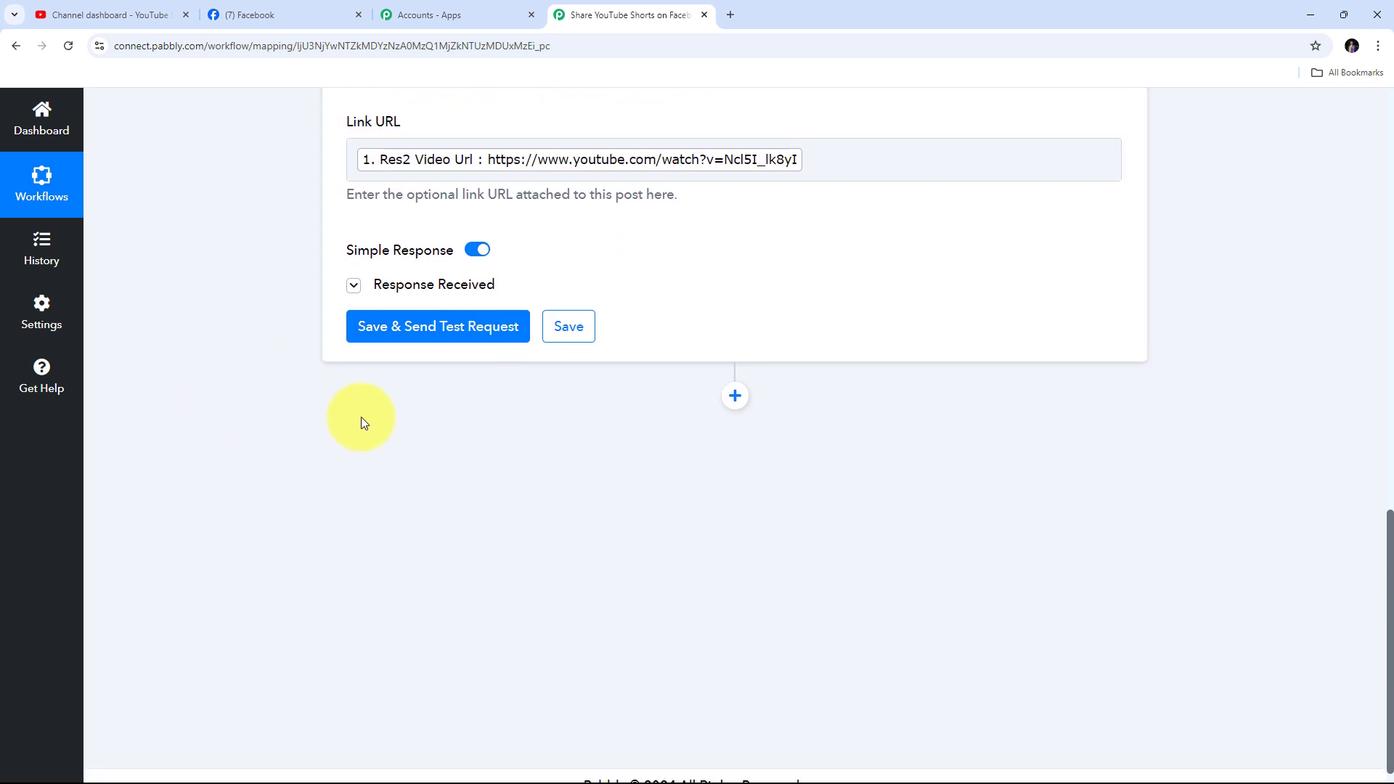
{"action": "left_click", "coordinate": [432, 330]}
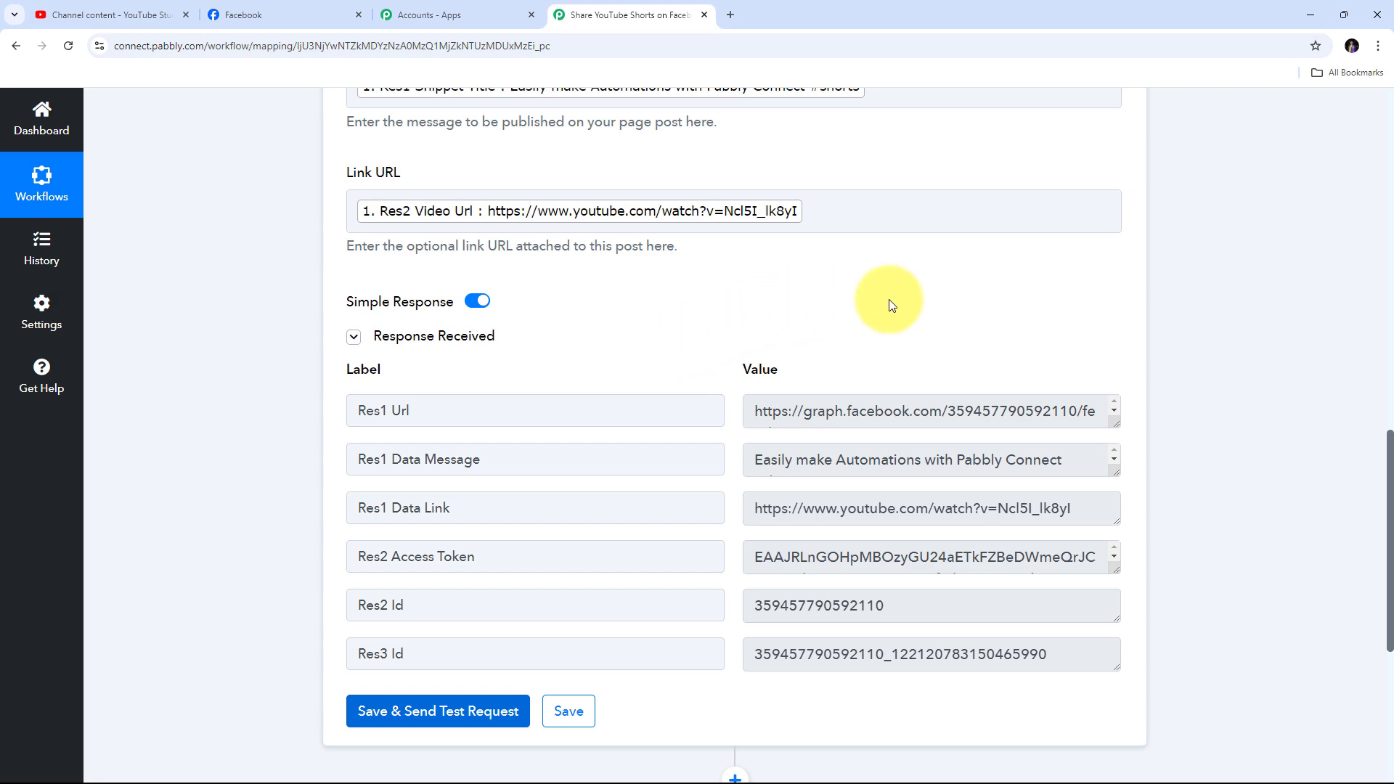
Switch to Facebook, reload the Digital Dynamics page and check the message of its newest post
{"action": "left_click", "coordinate": [277, 20]}
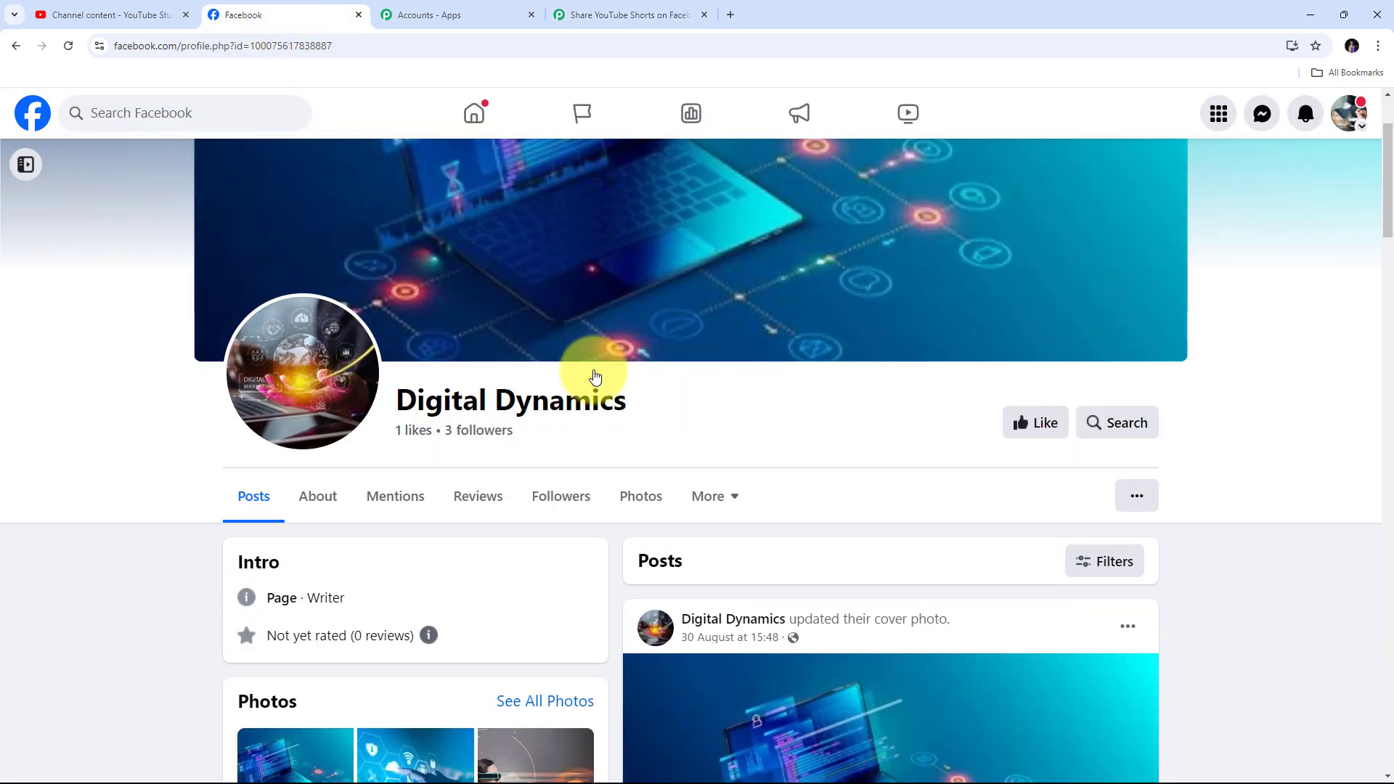
{"action": "left_click", "coordinate": [63, 50]}
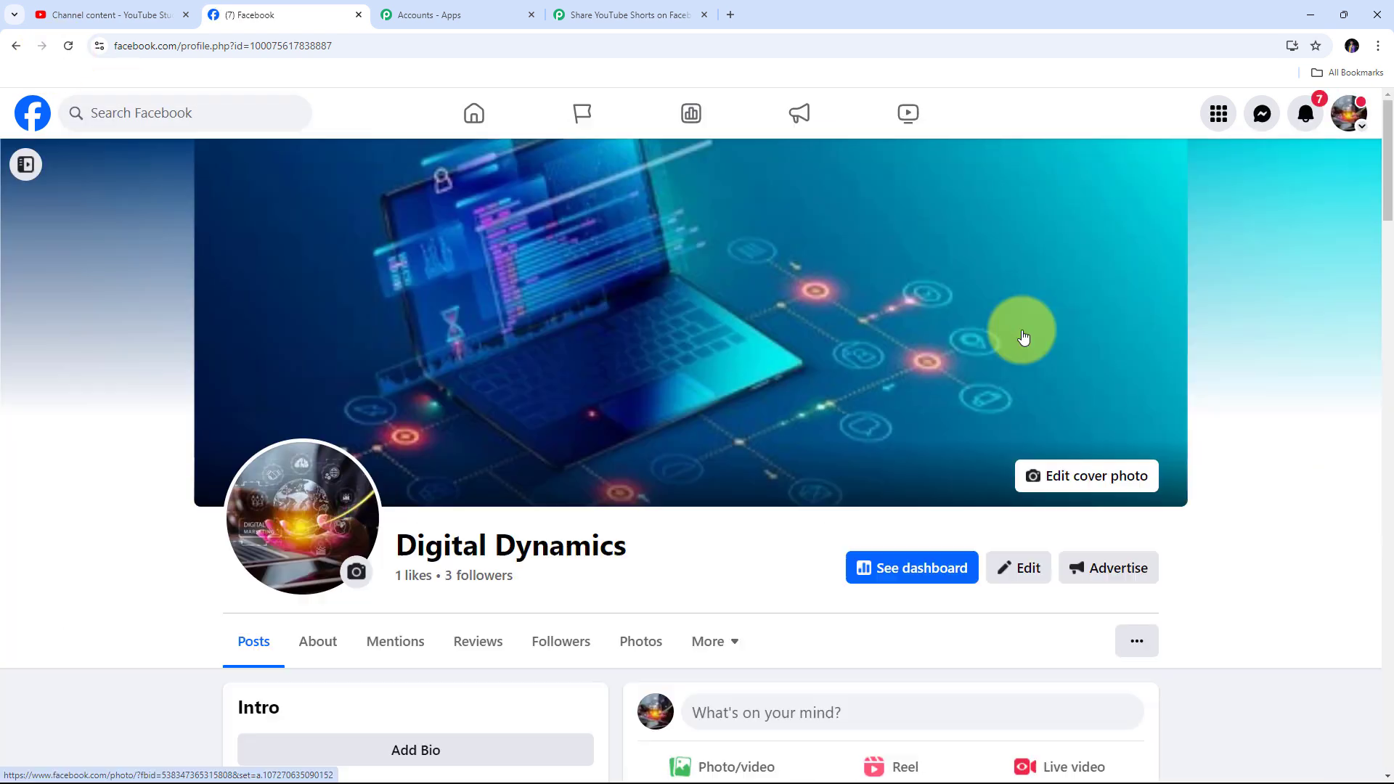
{"action": "scroll", "coordinate": [960, 320], "scroll_direction": "down", "scroll_amount": 6}
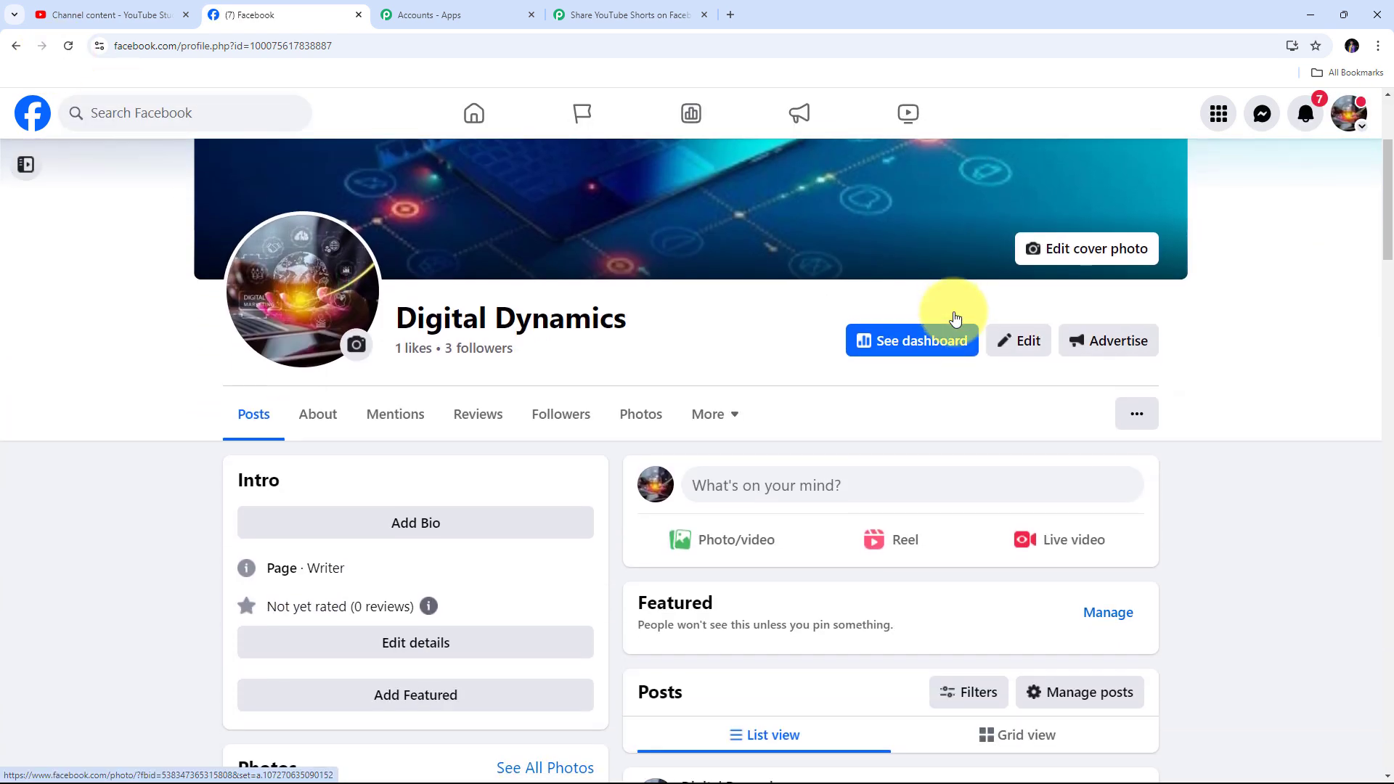
{"action": "scroll", "coordinate": [954, 318], "scroll_direction": "down", "scroll_amount": 3}
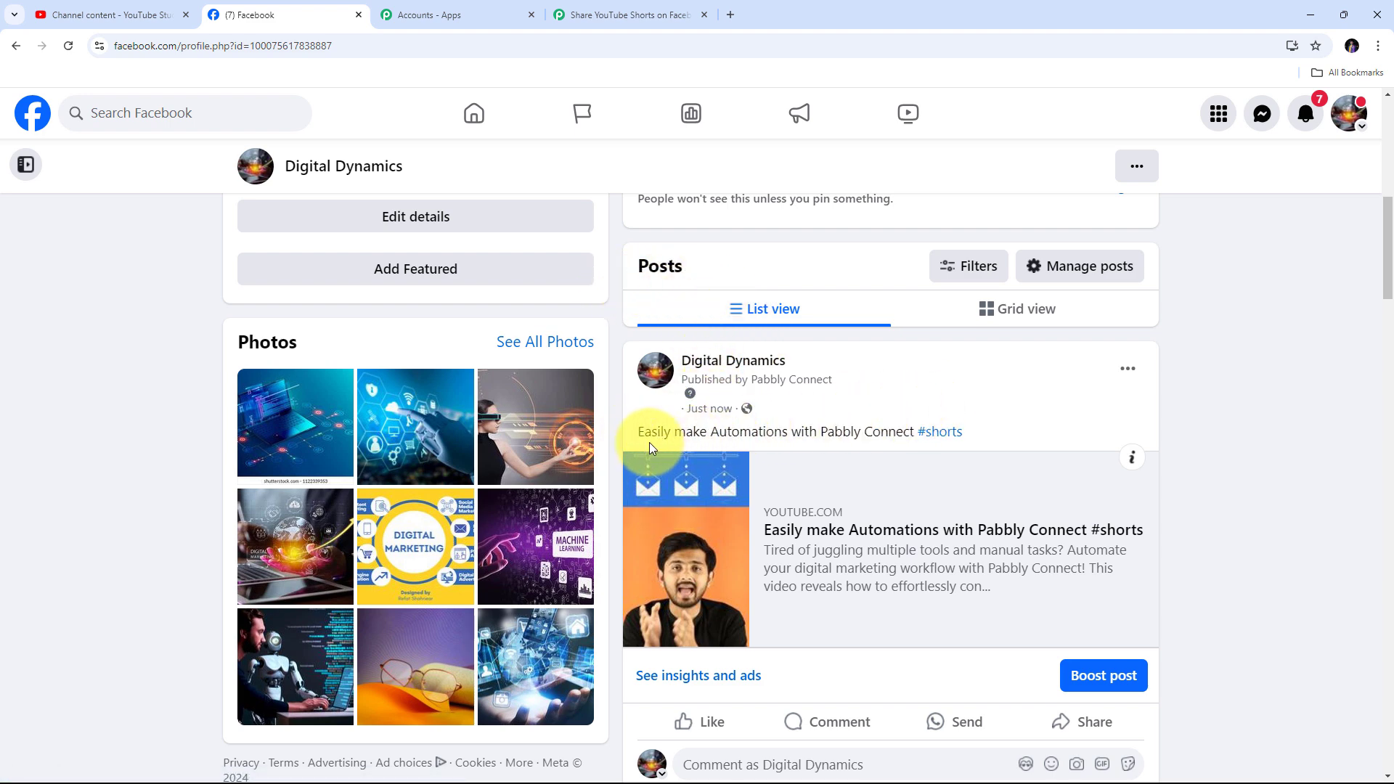
{"action": "left_click_drag", "start_coordinate": [636, 431], "coordinate": [1016, 447]}
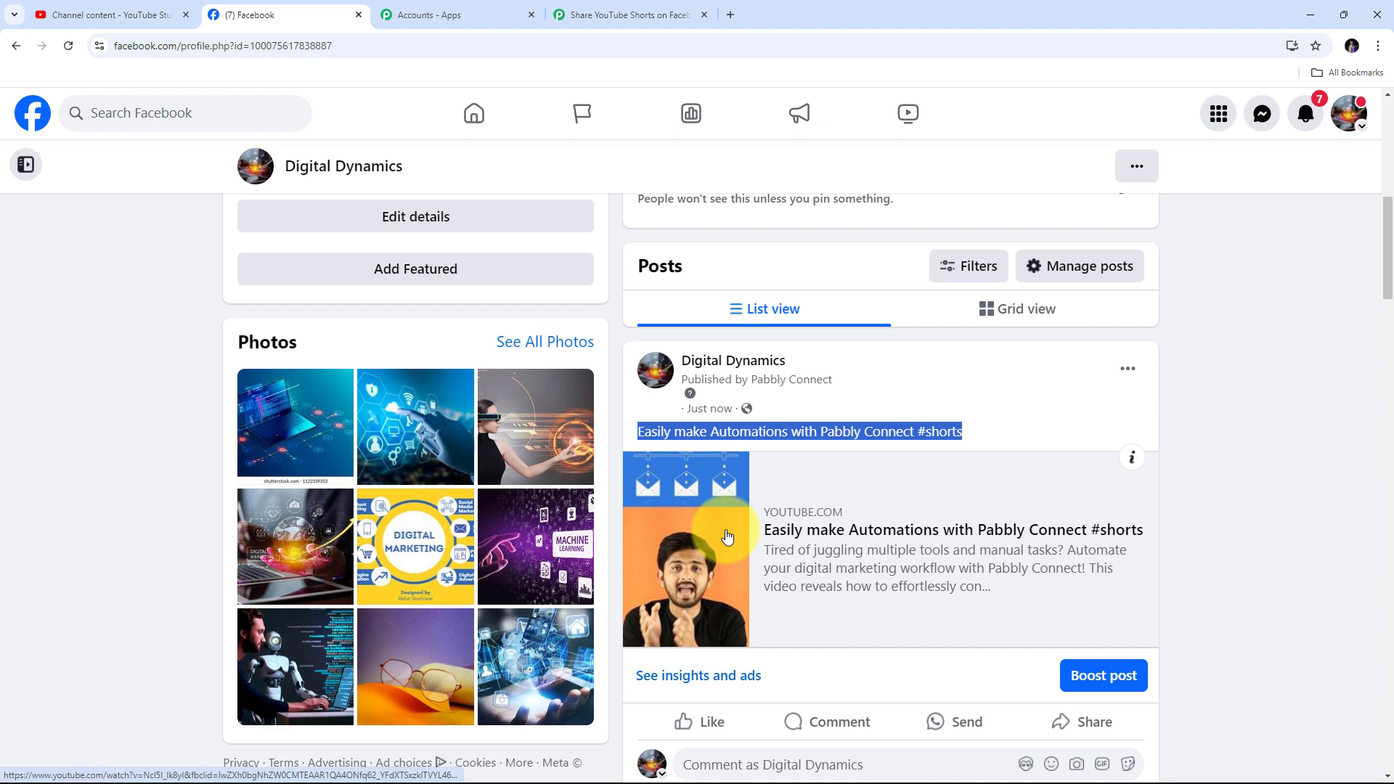
Open the newest post's linked video on YouTube to check it, and return to the Digital Dynamics Facebook page
{"action": "left_click", "coordinate": [704, 581]}
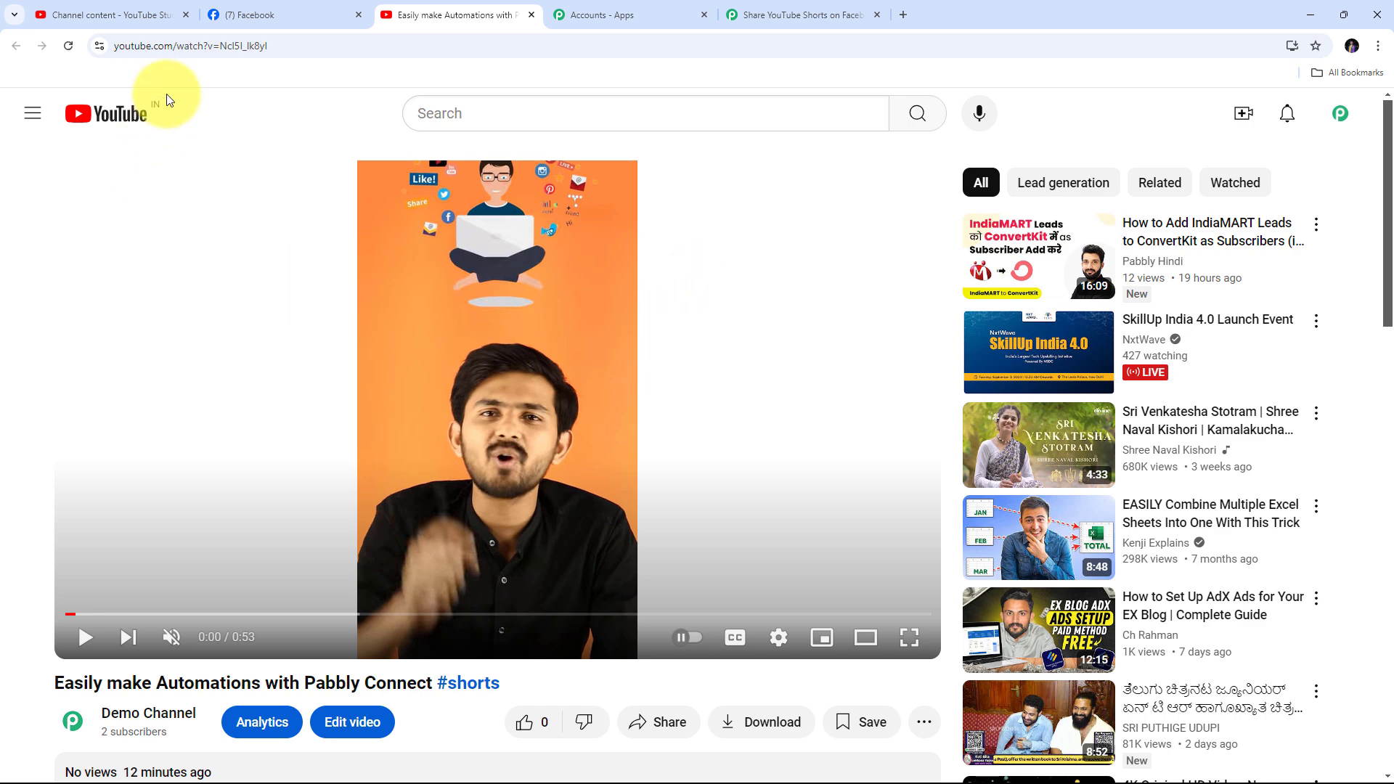
{"action": "left_click", "coordinate": [258, 14]}
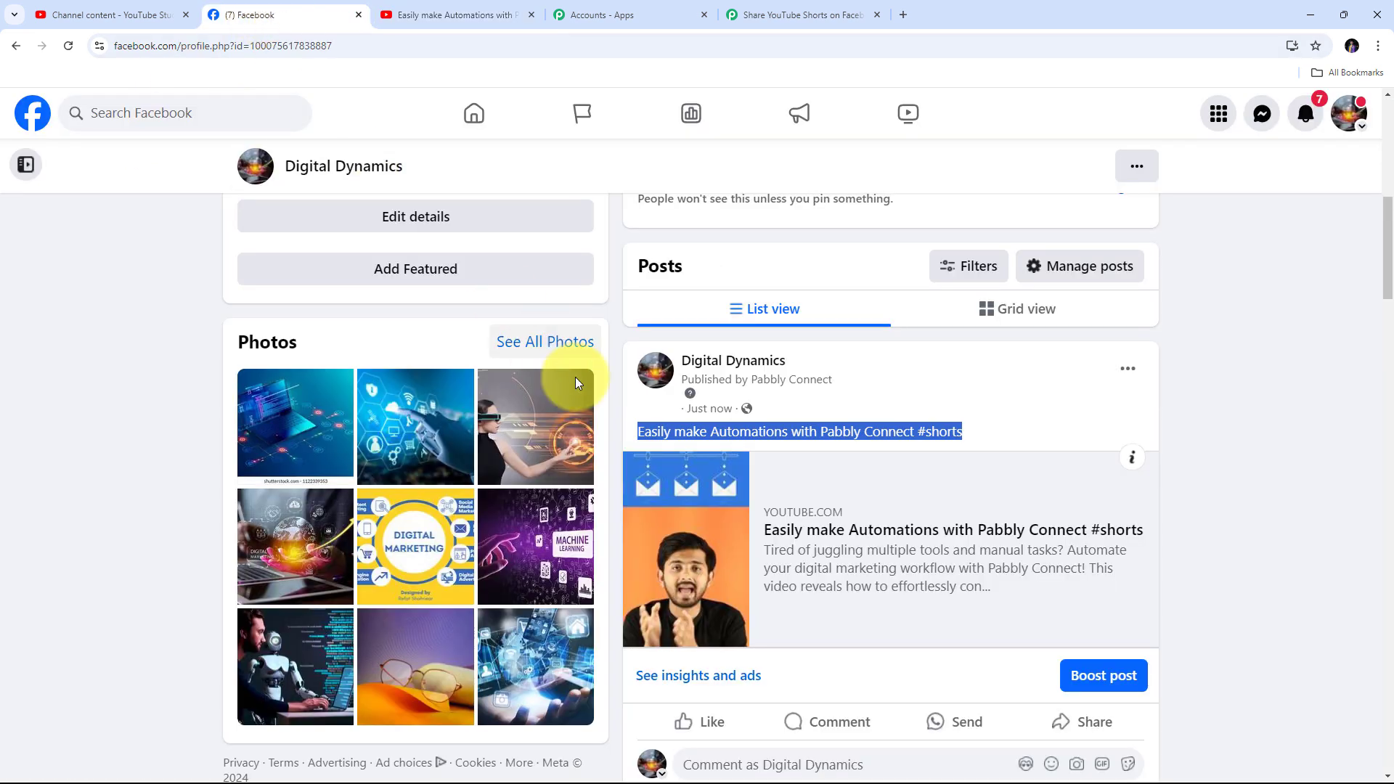
{"action": "left_click", "coordinate": [620, 373]}
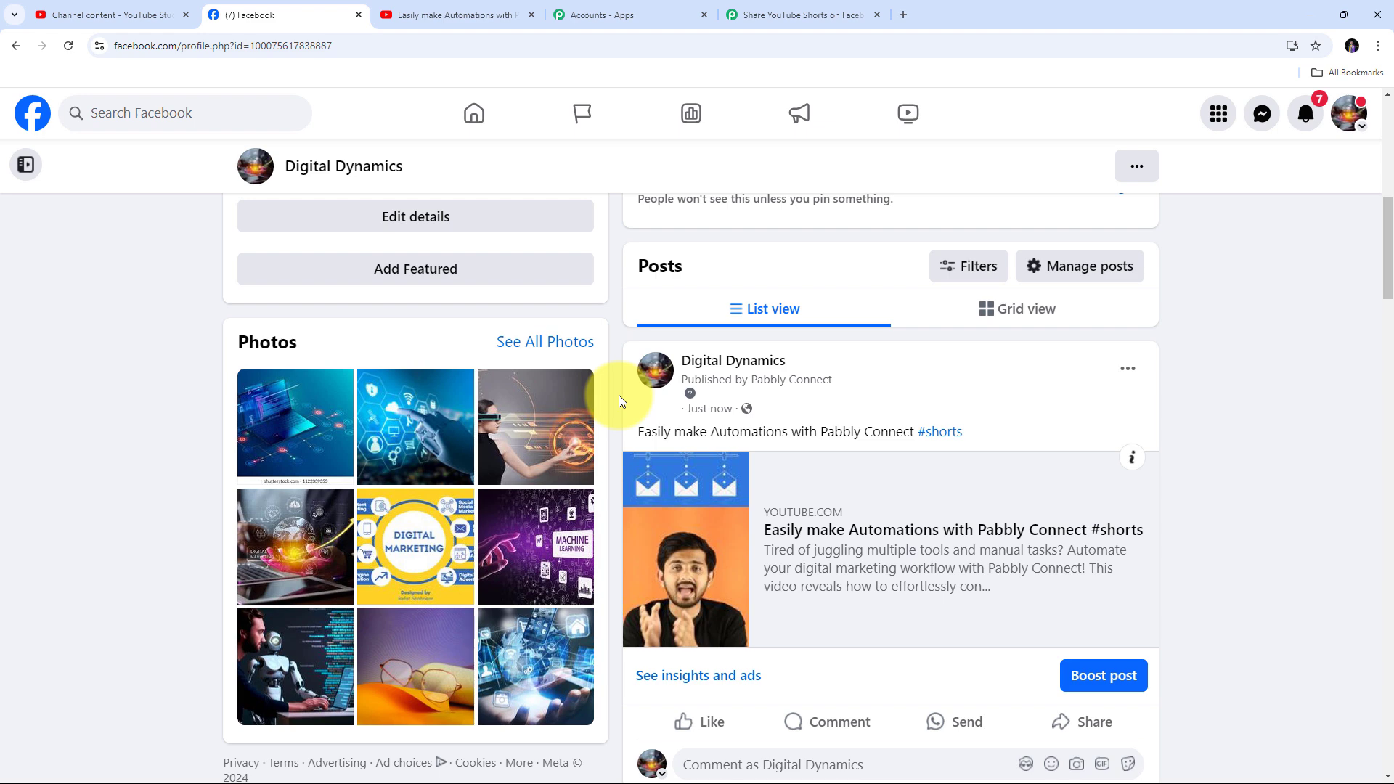
{"action": "left_click", "coordinate": [58, 15]}
{"action": "left_click", "coordinate": [239, 7]}
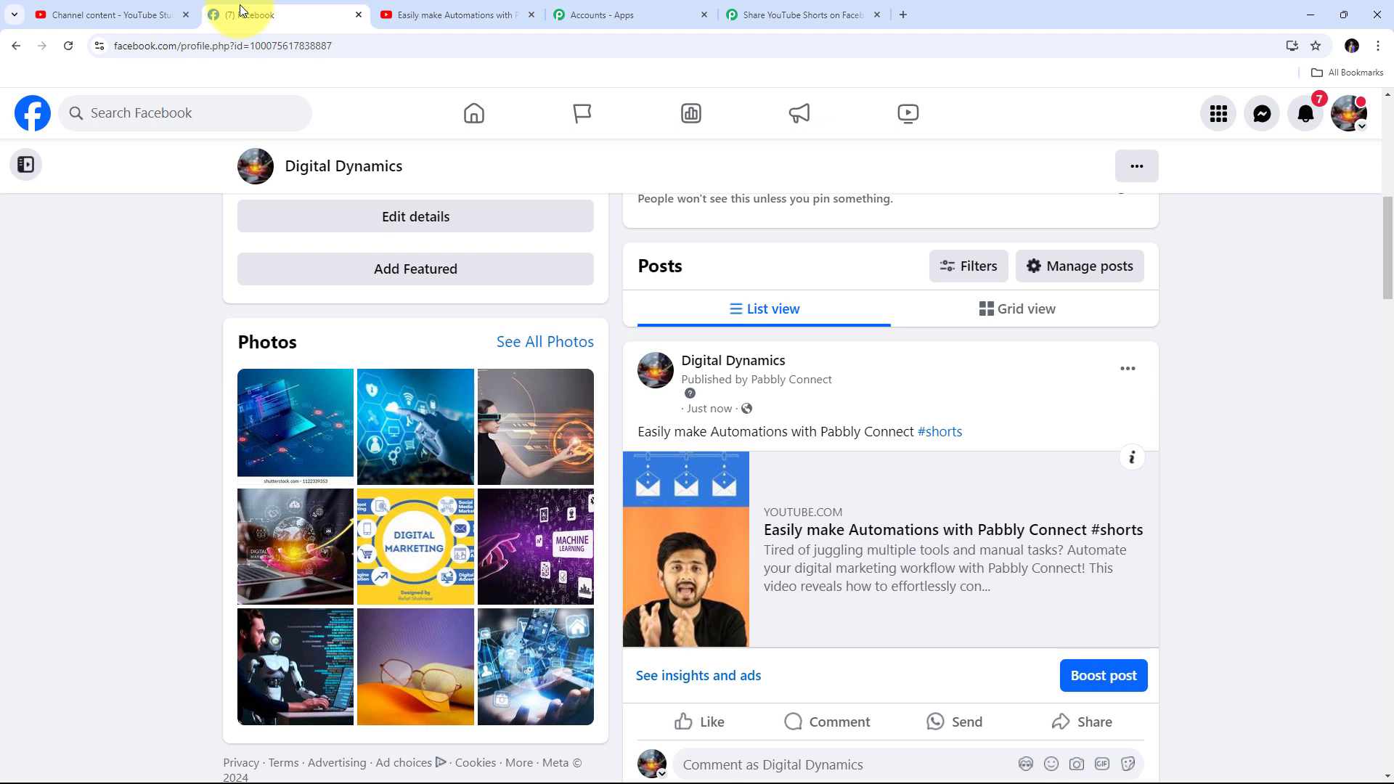
Return to the Pabbly Connect workflow and review its YouTube trigger, Filter step and Facebook Pages action
{"action": "left_click", "coordinate": [795, 12]}
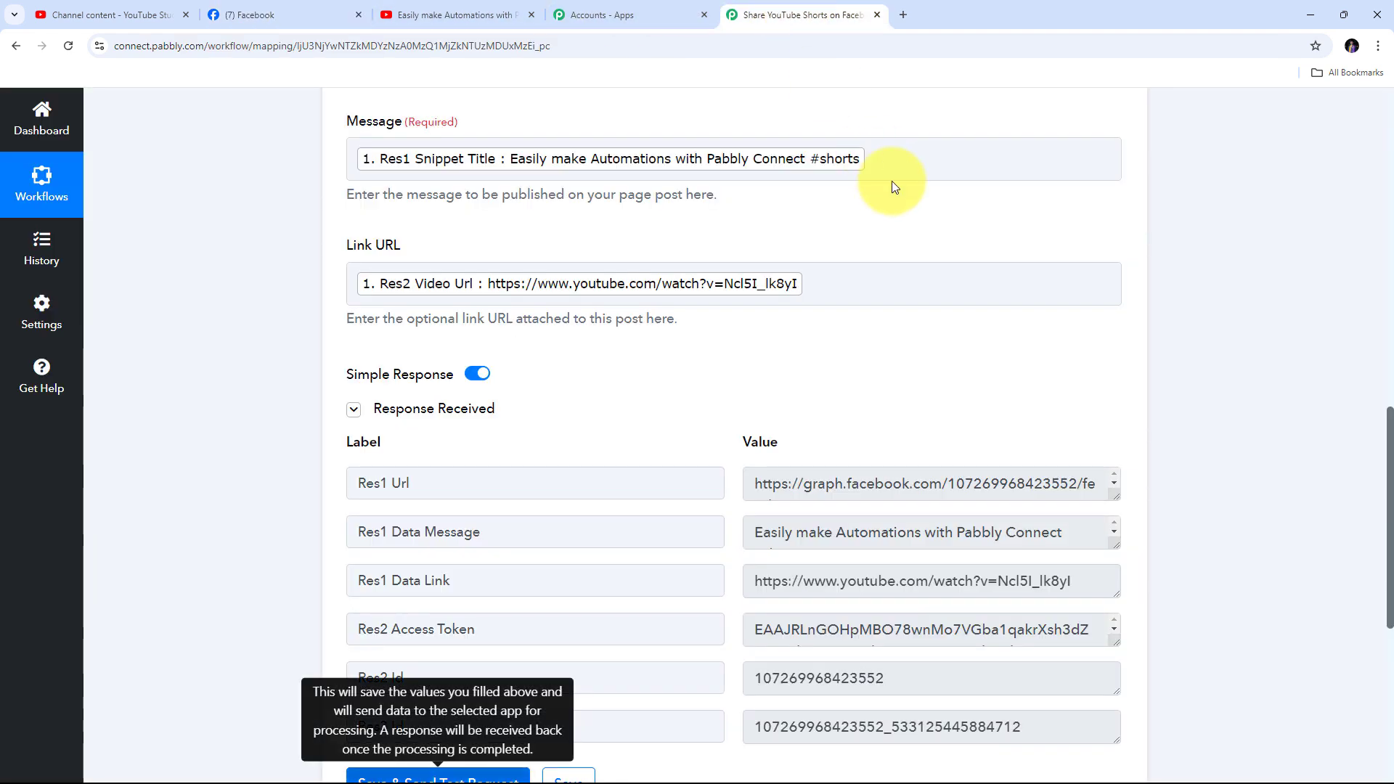
{"action": "scroll", "coordinate": [996, 230], "scroll_direction": "up", "scroll_amount": 15}
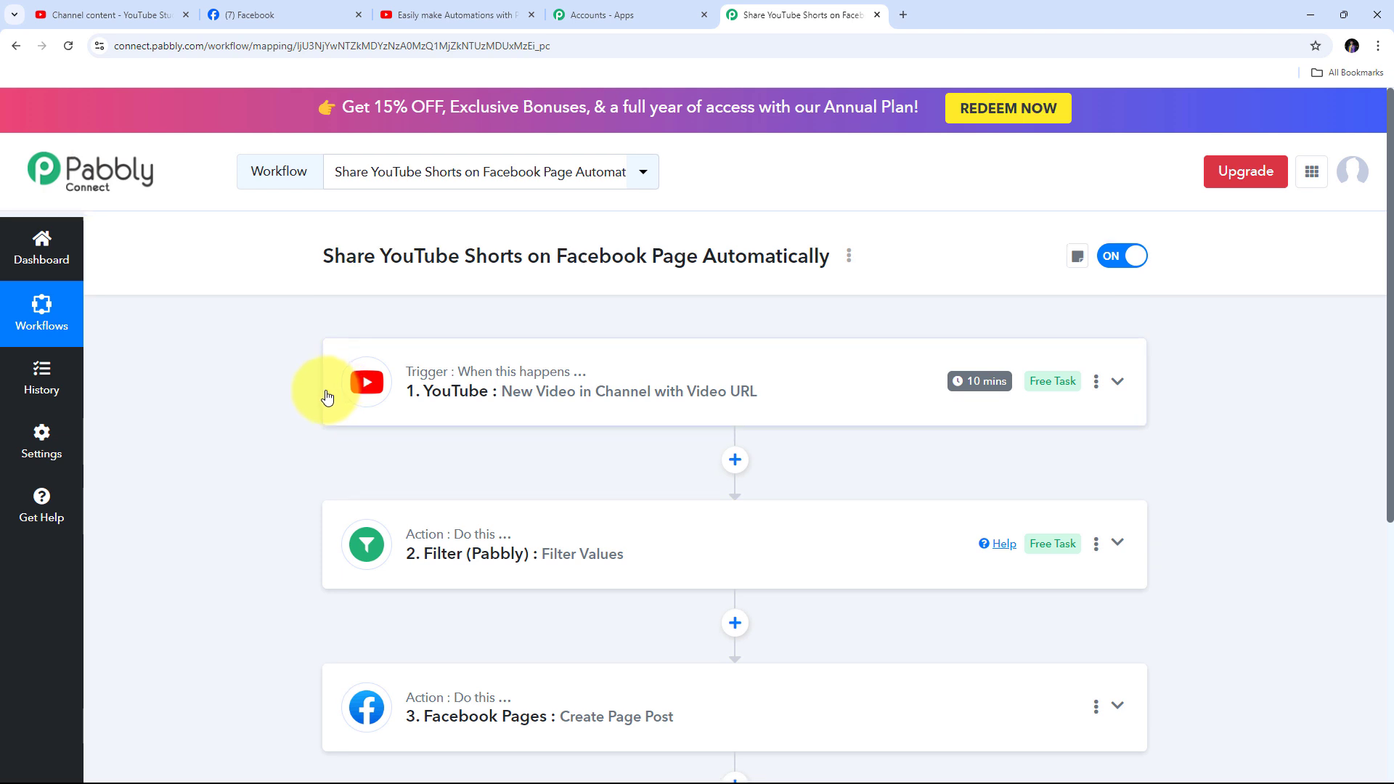
{"action": "scroll", "coordinate": [230, 383], "scroll_direction": "down", "scroll_amount": 2}
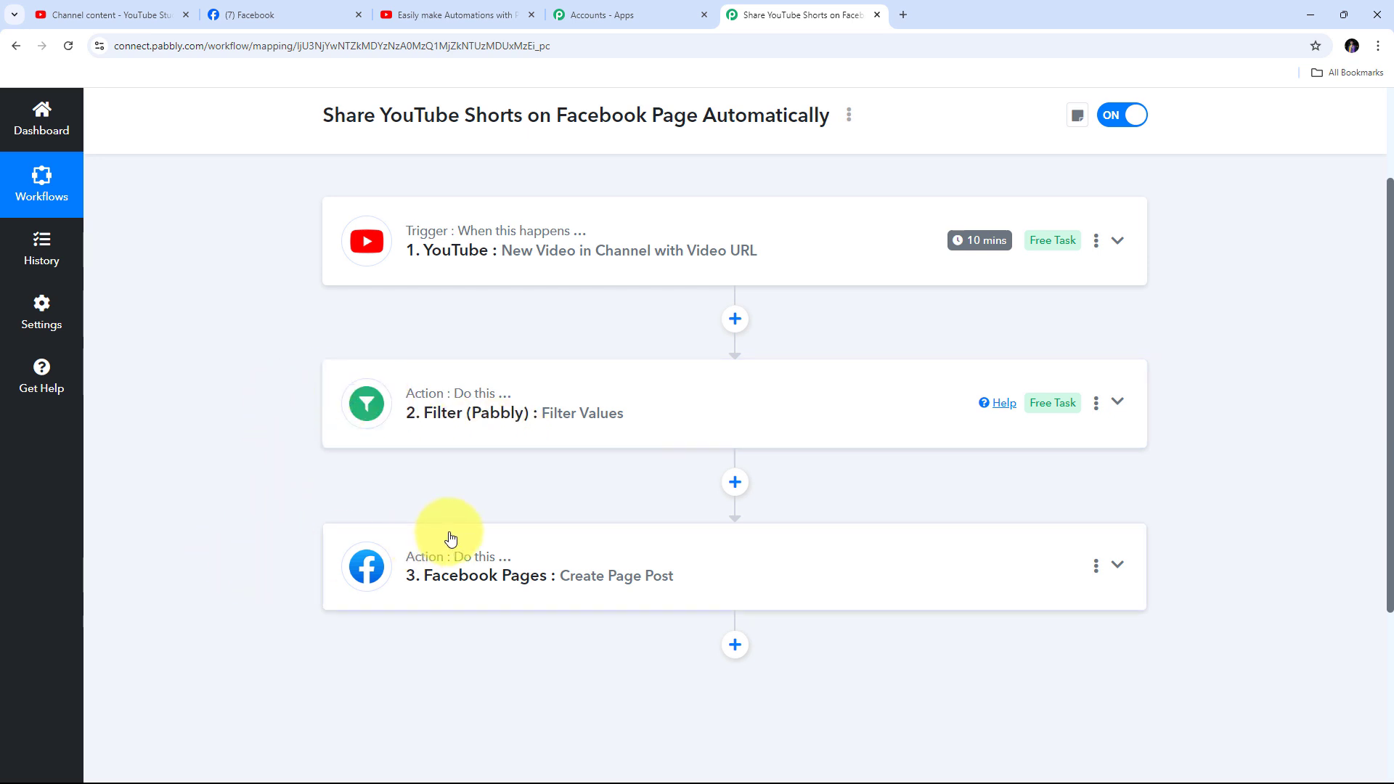
{"action": "mouse_move", "coordinate": [417, 563]}
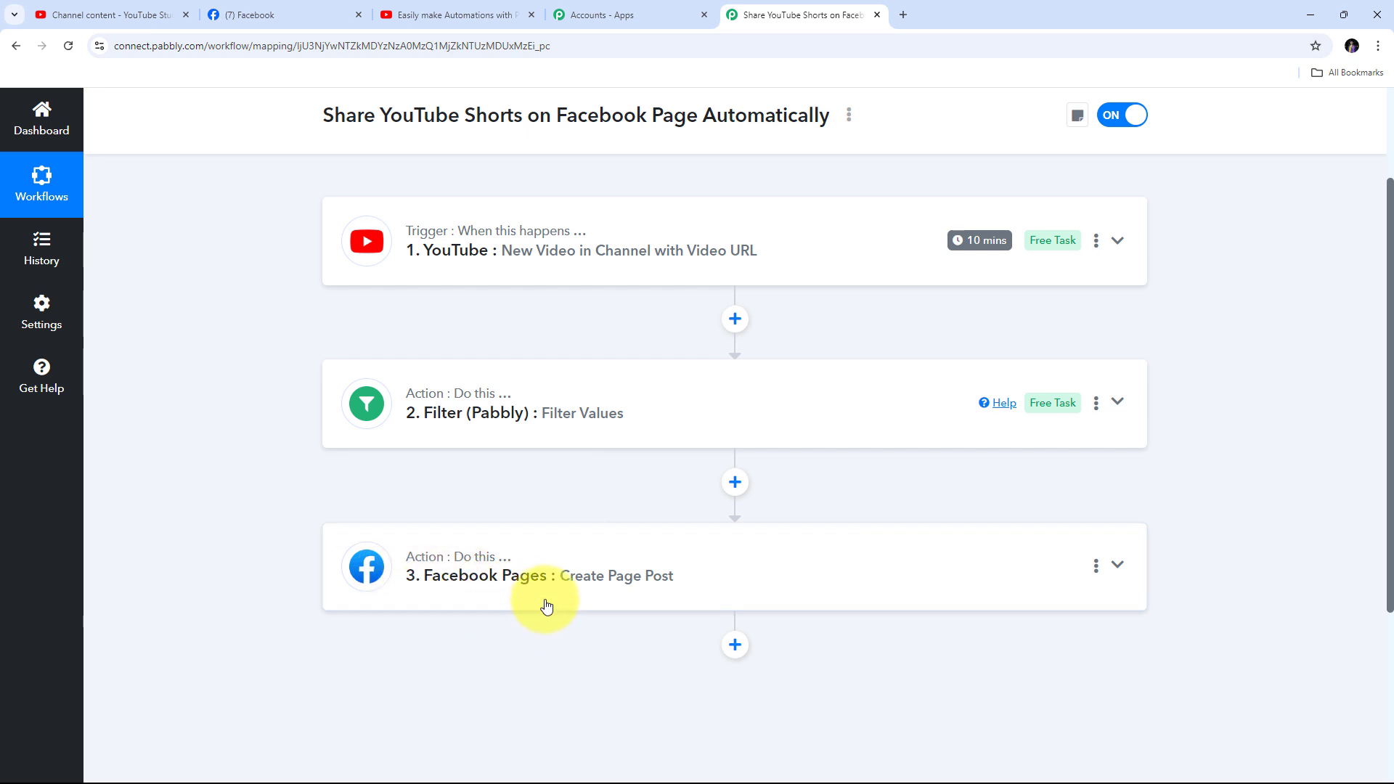
{"action": "scroll", "coordinate": [544, 529], "scroll_direction": "up", "scroll_amount": 1}
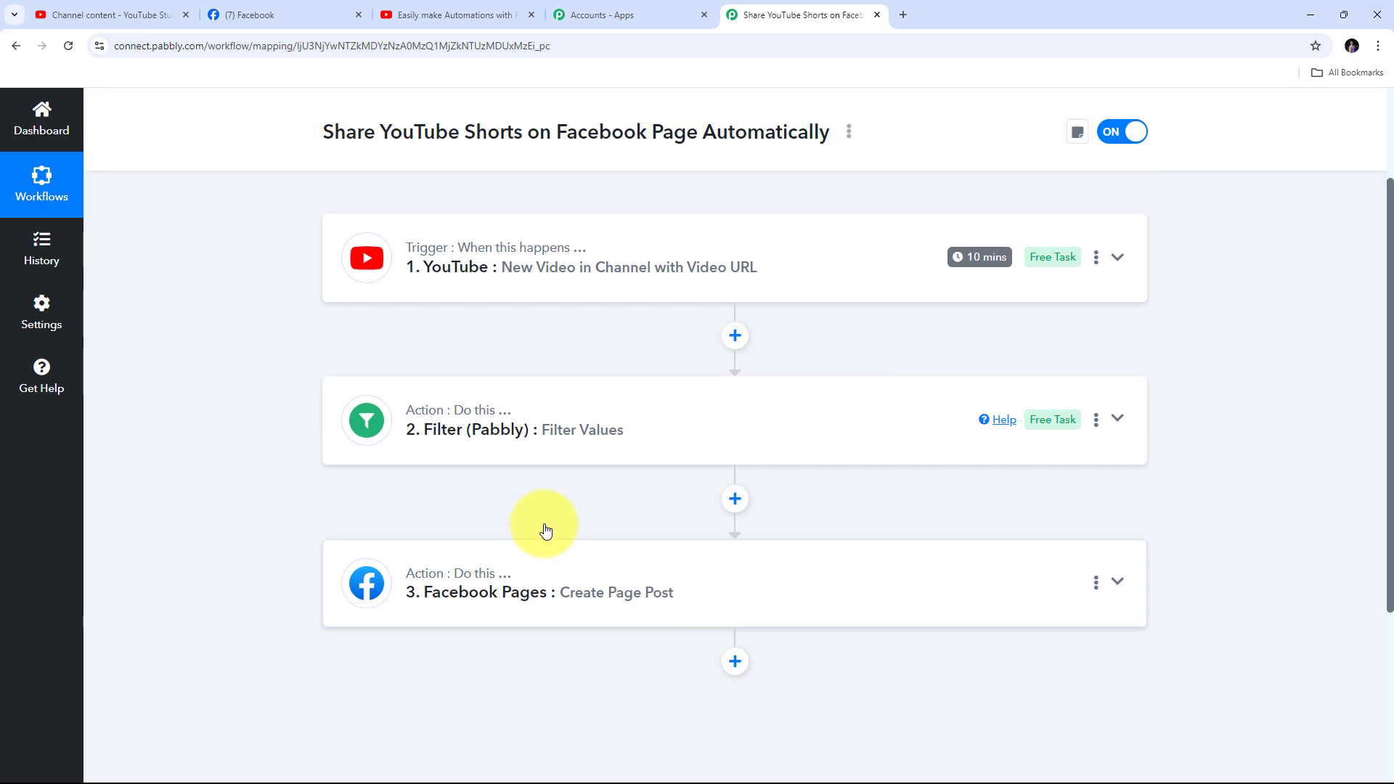